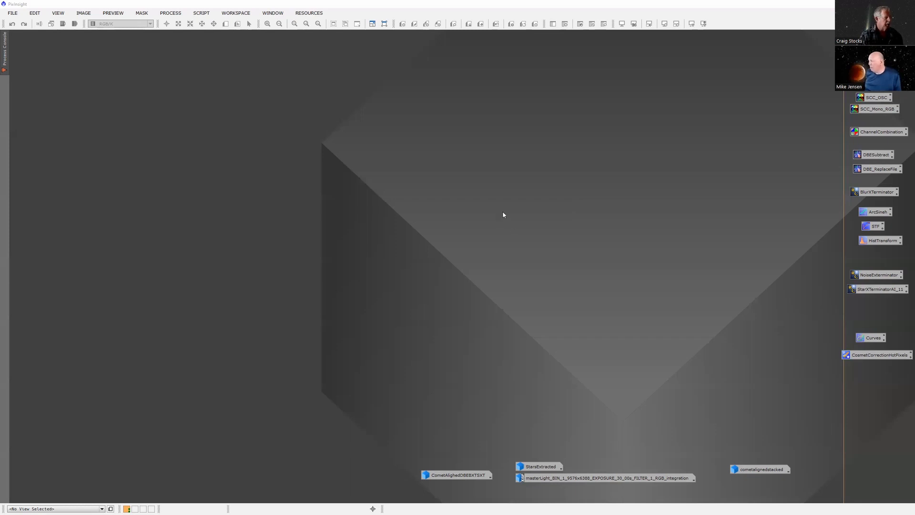
# Load the frames Comet.00004143 through Comet.00004187 from the January 30 2023 folder into the Blink process.
pyautogui.click(181, 14)
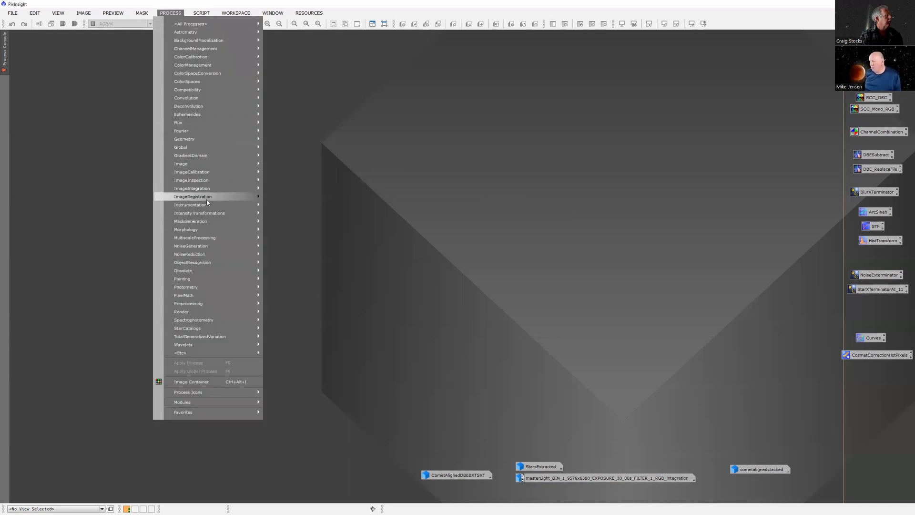
pyautogui.moveTo(223, 198)
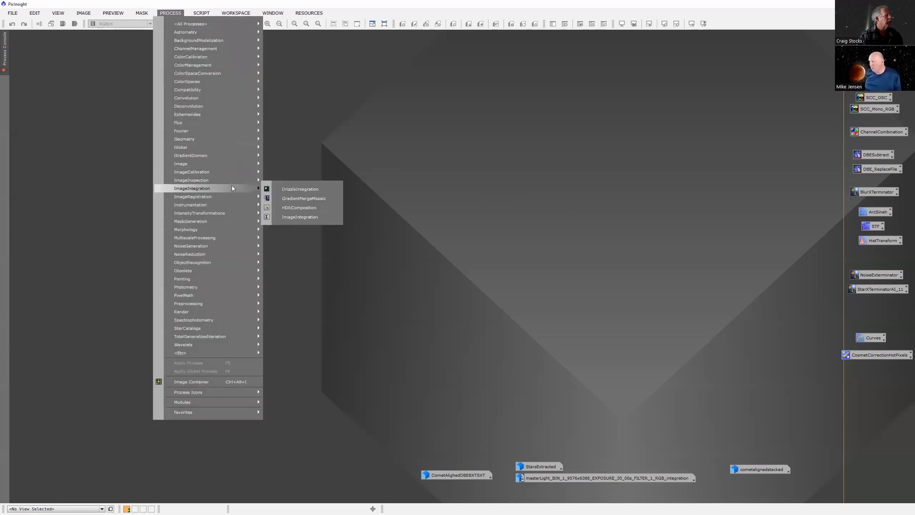
pyautogui.moveTo(233, 180)
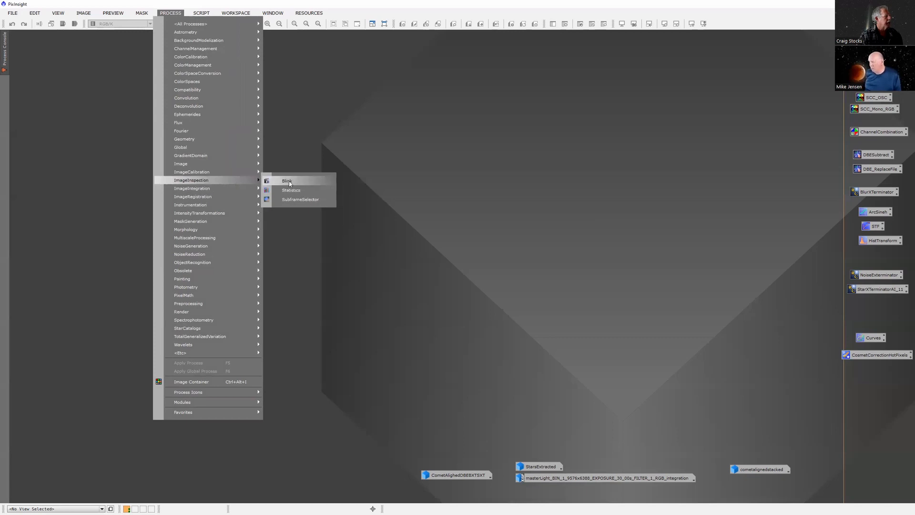
pyautogui.click(288, 182)
pyautogui.click(729, 283)
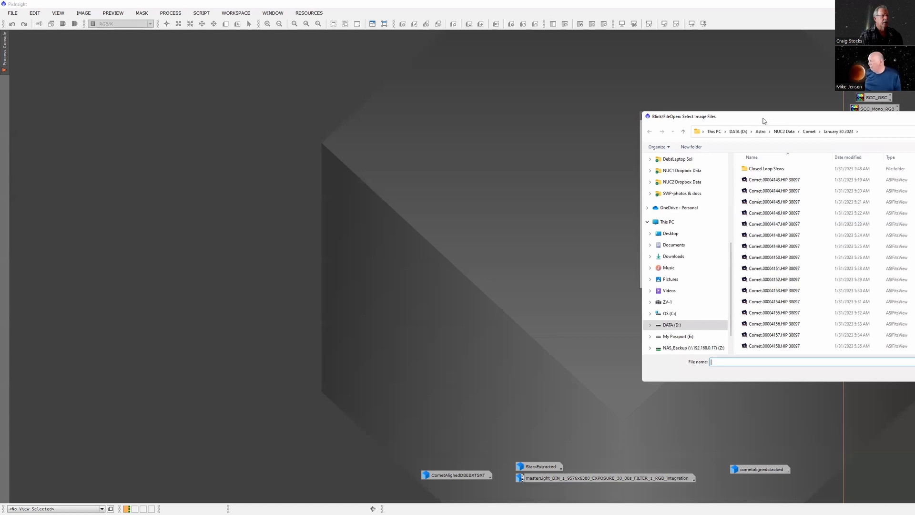
pyautogui.click(552, 163)
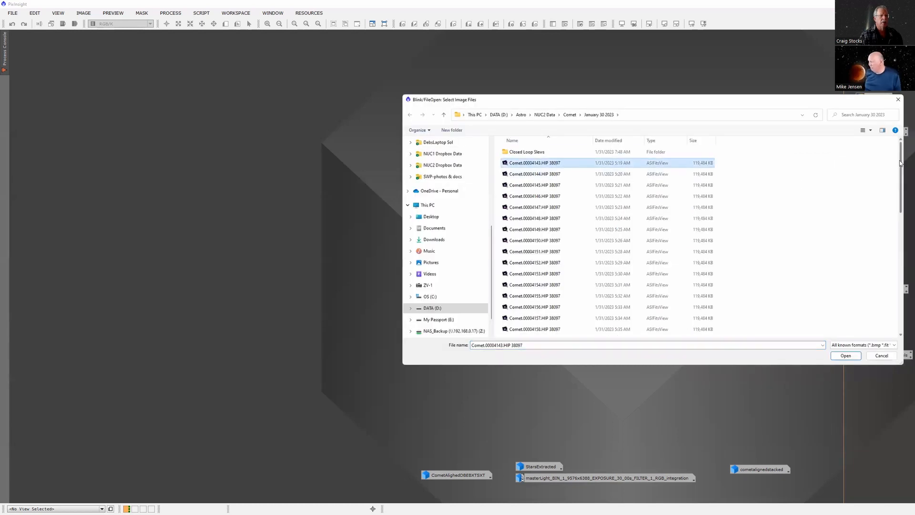
pyautogui.scroll(-10, 900, 163)
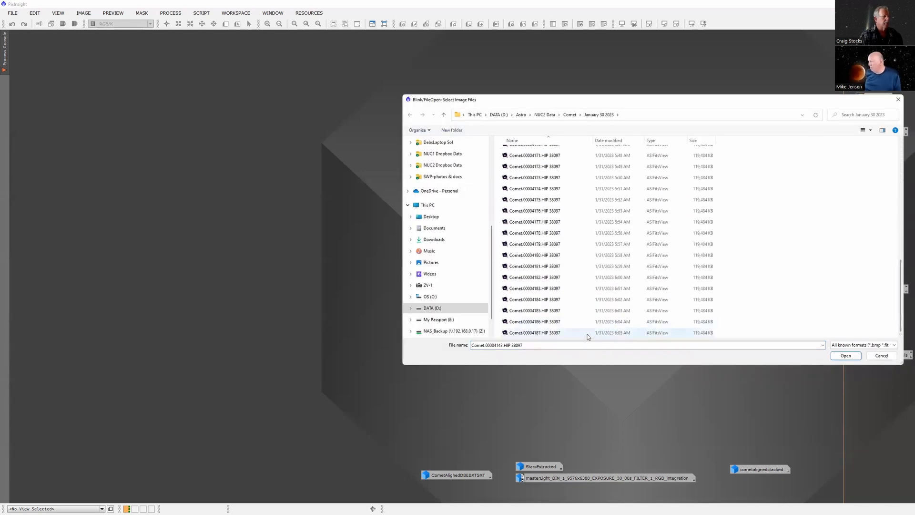
pyautogui.keyDown('shift'); pyautogui.click(587, 336); pyautogui.keyUp('shift')
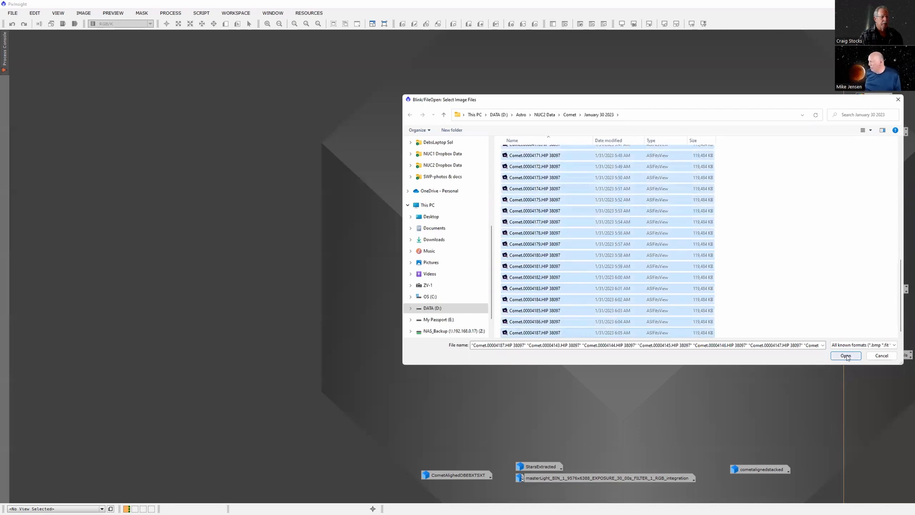
pyautogui.click(846, 355)
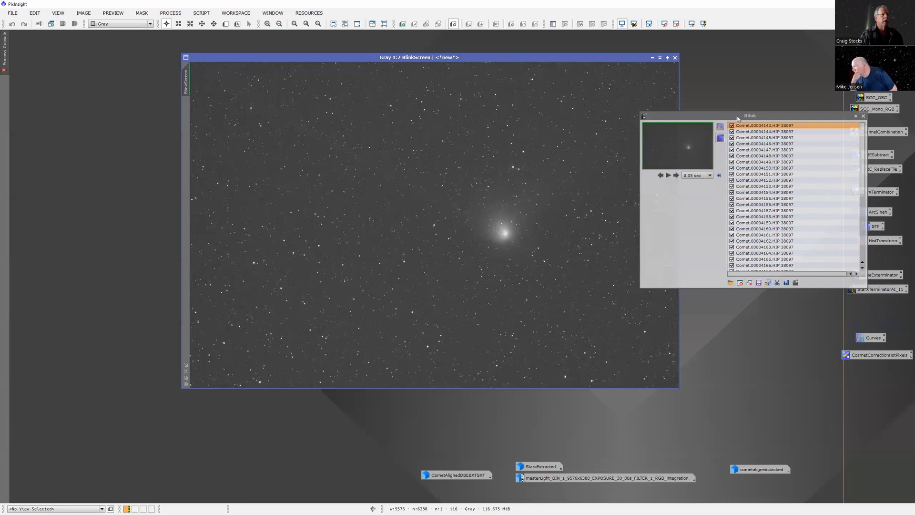
# Play the comet frames as an animation to inspect the comet's motion, stop it and close Blink with its preview image.
pyautogui.moveTo(743, 115); pyautogui.dragTo(724, 124)
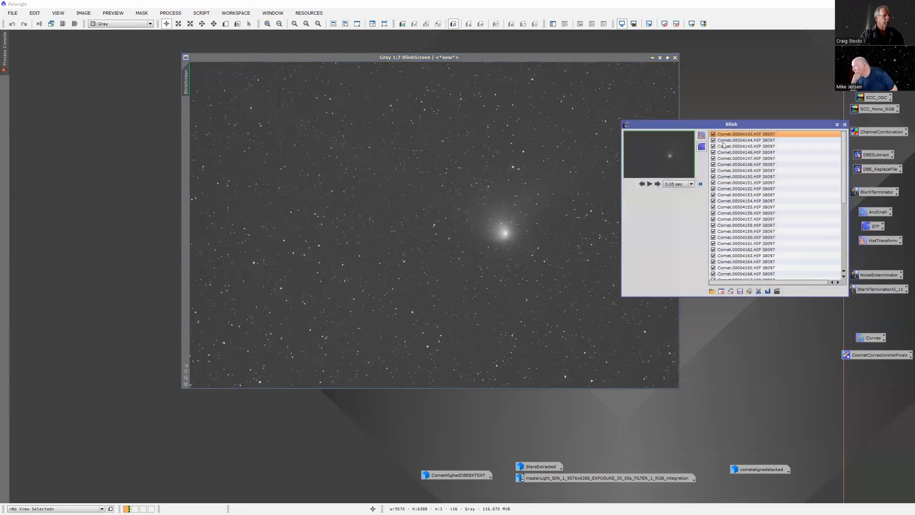
pyautogui.click(649, 184)
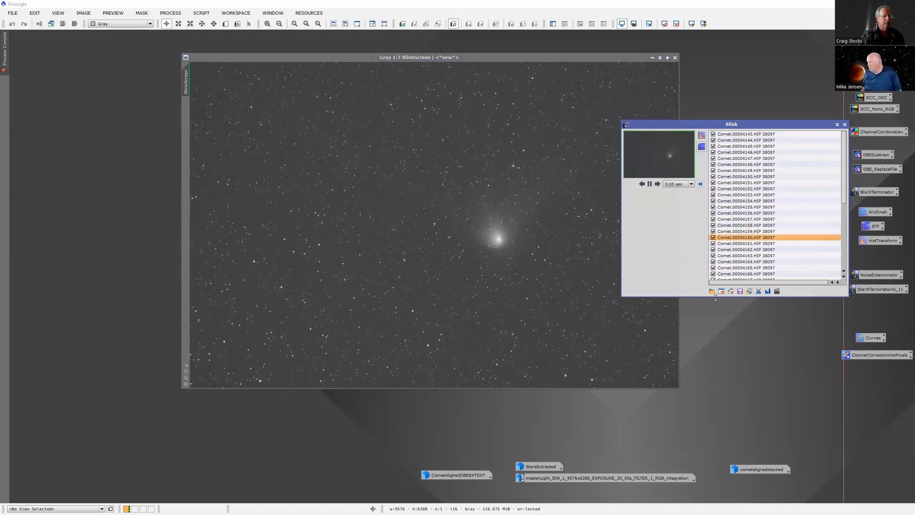
pyautogui.click(650, 184)
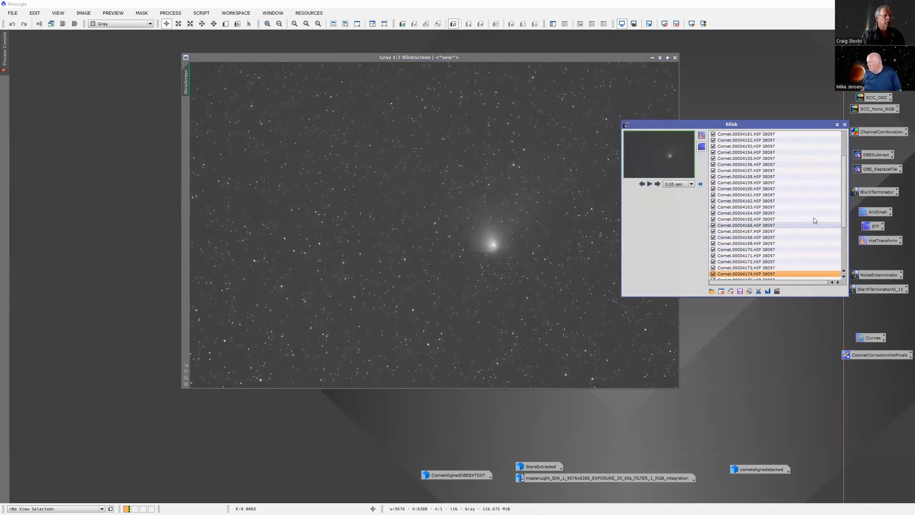
pyautogui.click(845, 124)
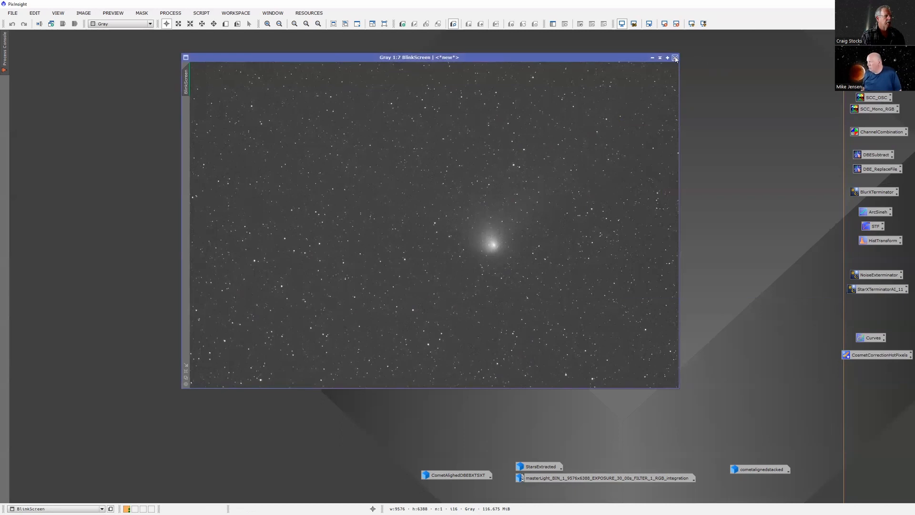
pyautogui.click(674, 57)
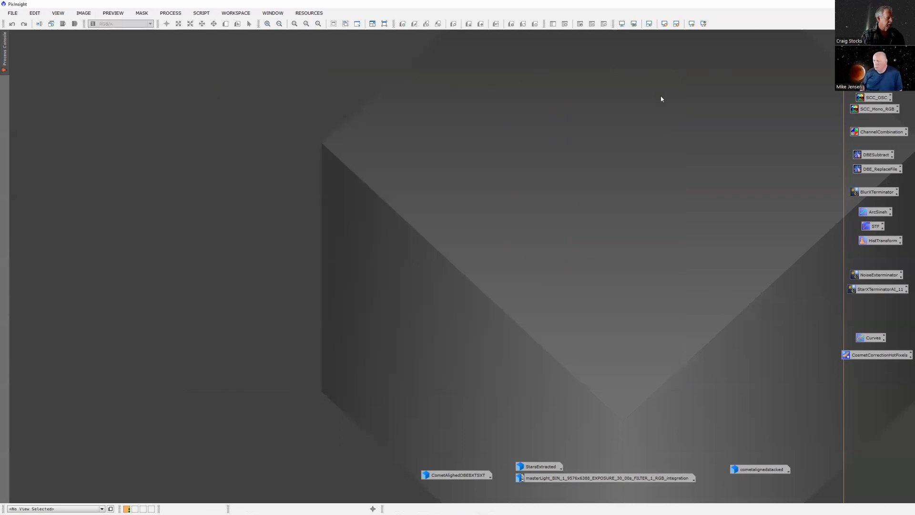
# Launch the WeightedBatchPreprocessing script and reset it by clearing all file lists while keeping the parameters.
pyautogui.click(201, 12)
pyautogui.moveTo(214, 25)
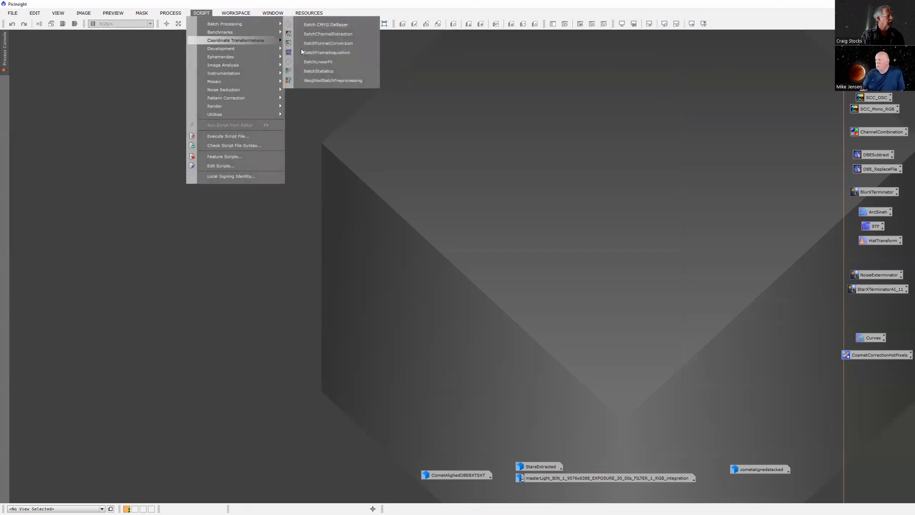
pyautogui.click(314, 82)
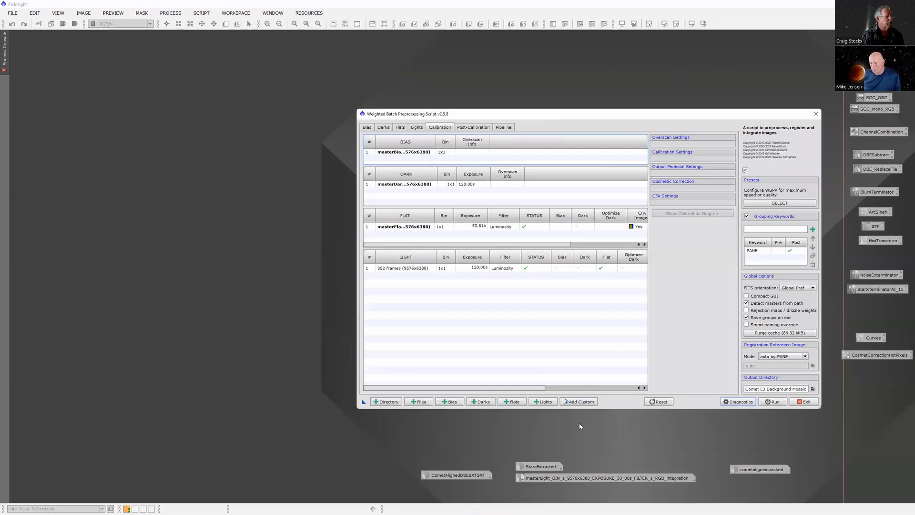
pyautogui.click(660, 401)
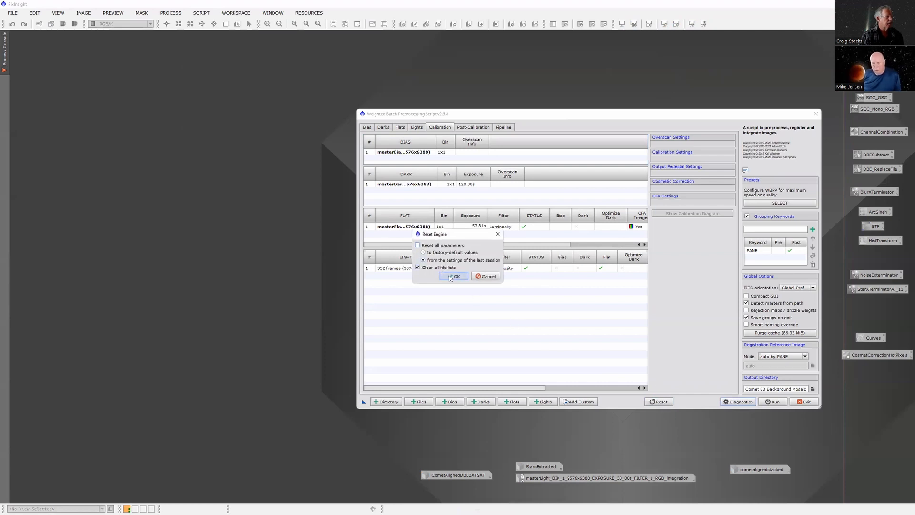
pyautogui.click(449, 277)
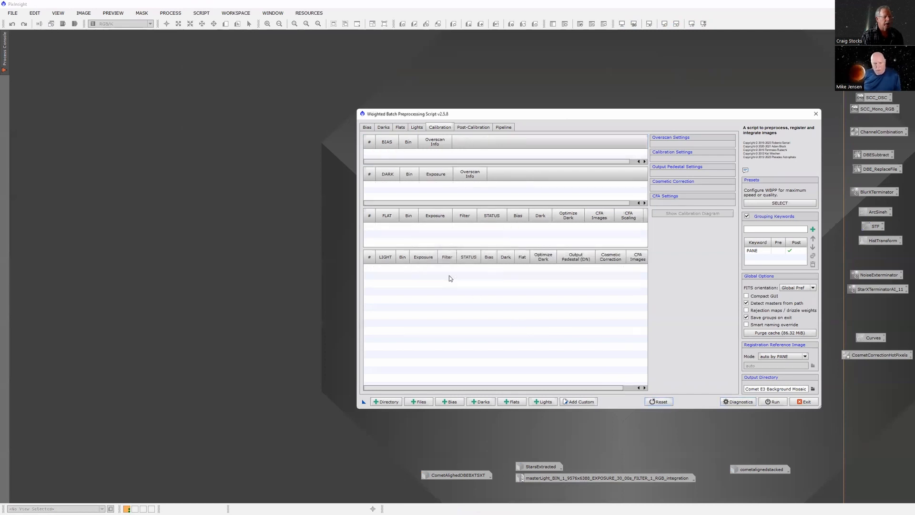
# Set the registration reference image mode to auto and remove the PANE grouping keyword.
pyautogui.click(805, 357)
pyautogui.click(780, 368)
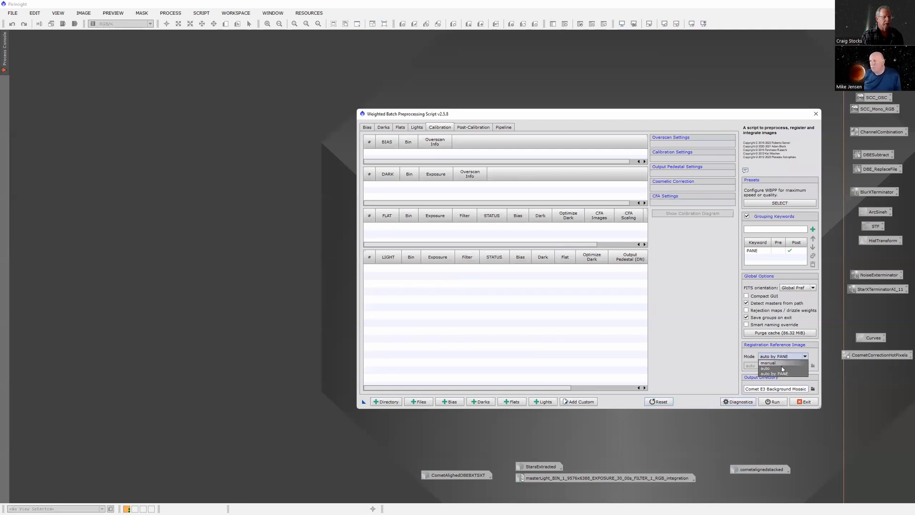
pyautogui.click(801, 251)
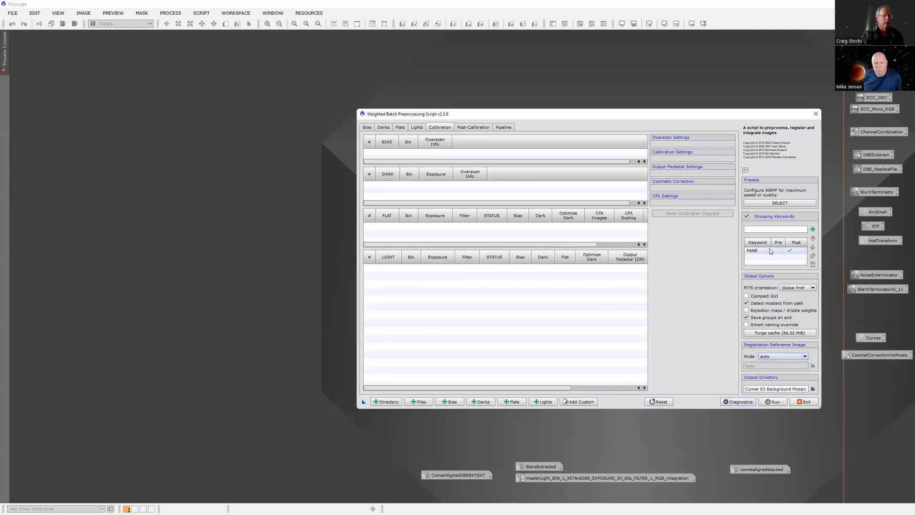
pyautogui.click(813, 264)
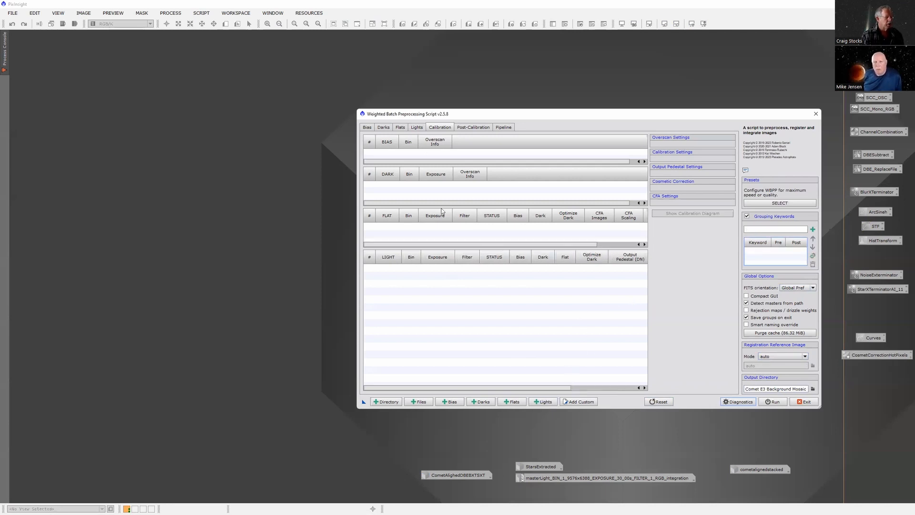
# Add the frames Comet.00004143 through Comet.00004187 from the January 30 2023 folder as light frames.
pyautogui.click(416, 127)
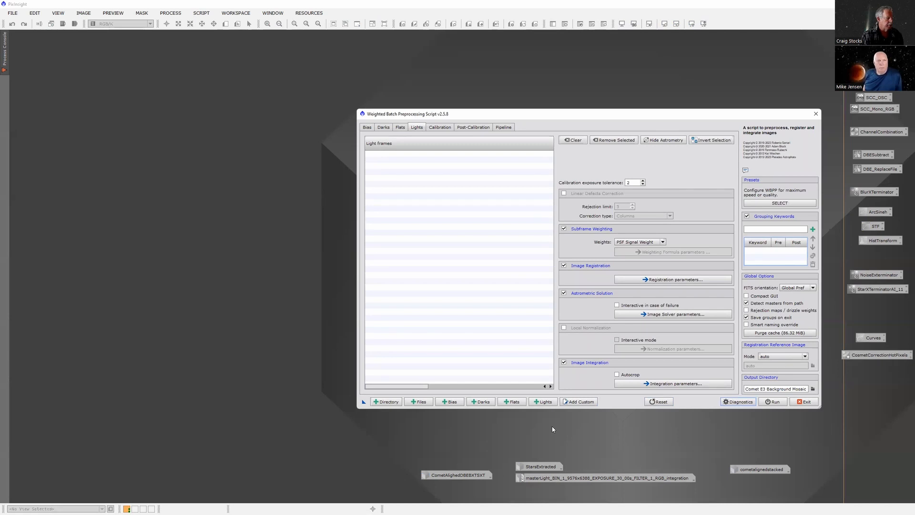
pyautogui.click(544, 403)
pyautogui.click(511, 189)
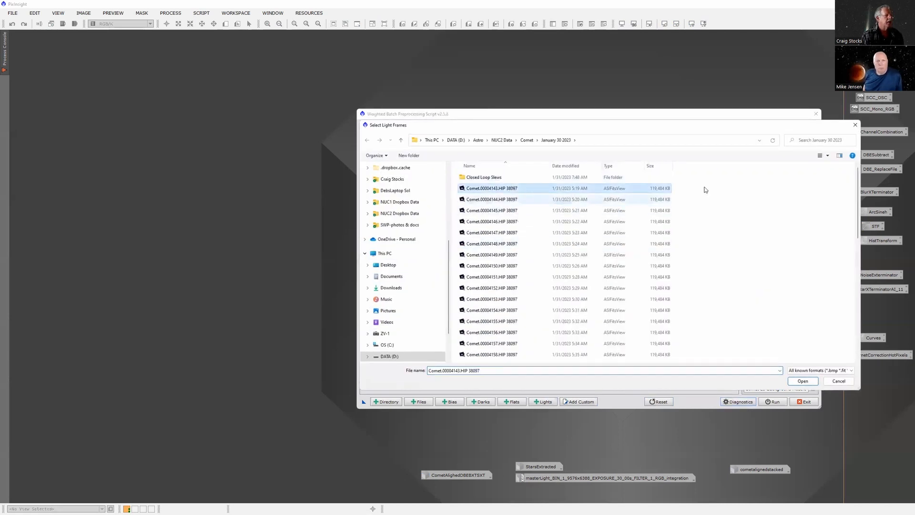
pyautogui.scroll(-9, 858, 179)
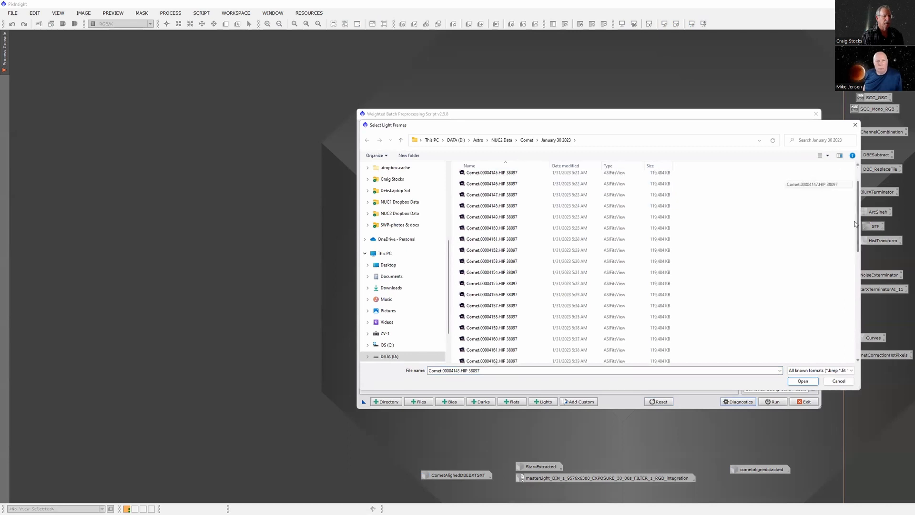
pyautogui.keyDown('shift'); pyautogui.click(524, 358); pyautogui.keyUp('shift')
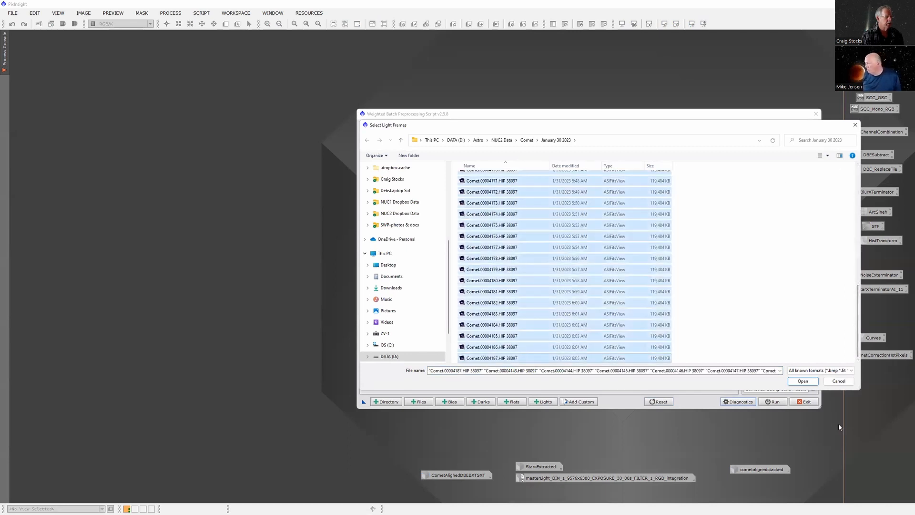
pyautogui.click(804, 381)
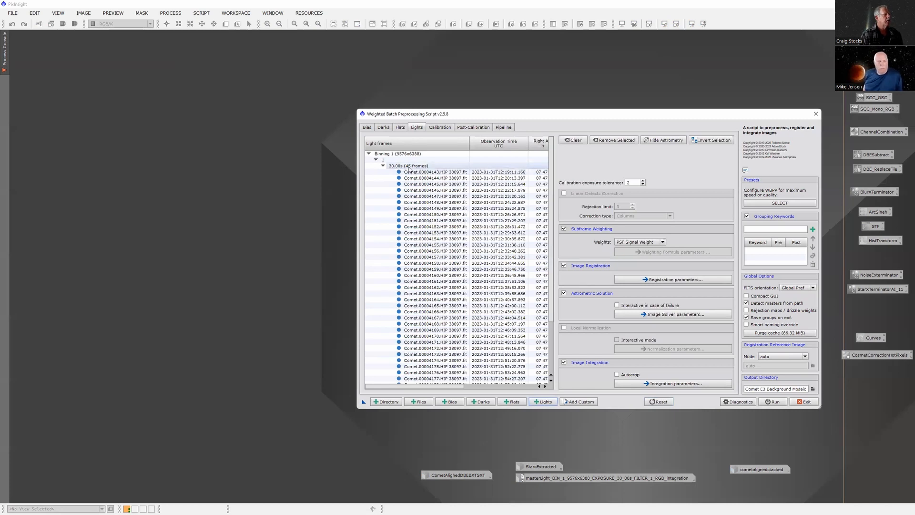
# Add the ten 60-second Bin1 color dark frames from the 2022-04-22_18_11_05Z folder under ColorDarks as darks.
pyautogui.click(384, 128)
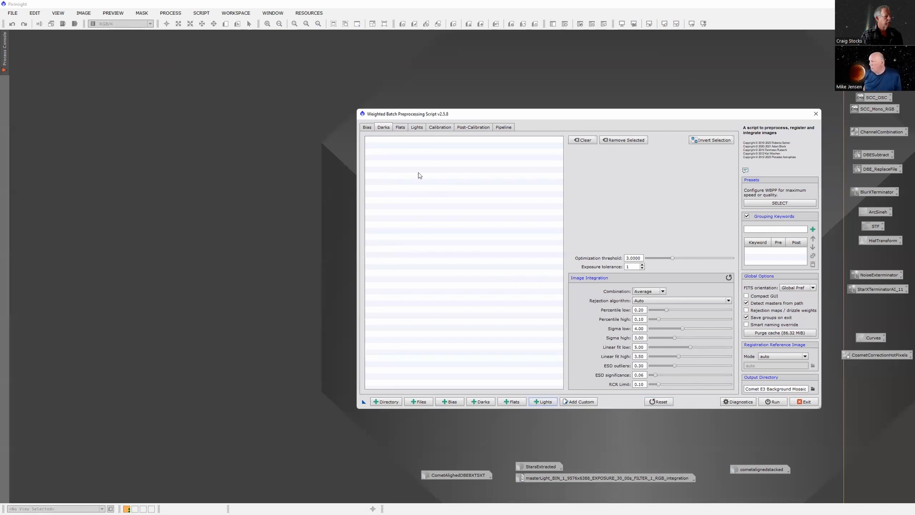
pyautogui.click(482, 401)
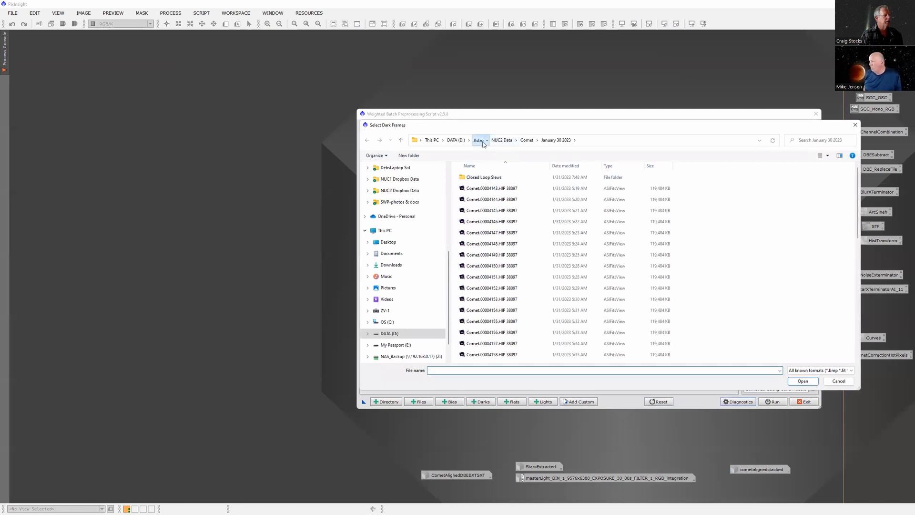
pyautogui.click(479, 140)
pyautogui.doubleClick(480, 178)
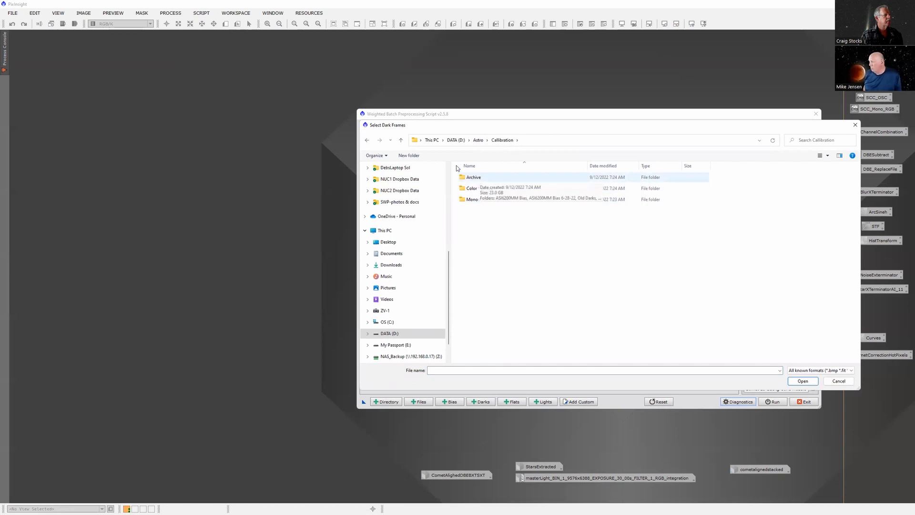
pyautogui.doubleClick(485, 190)
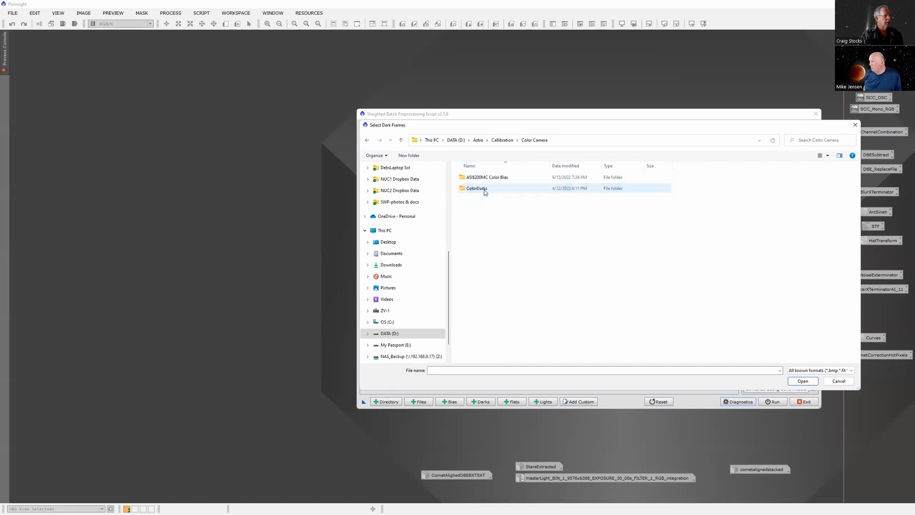
pyautogui.doubleClick(480, 189)
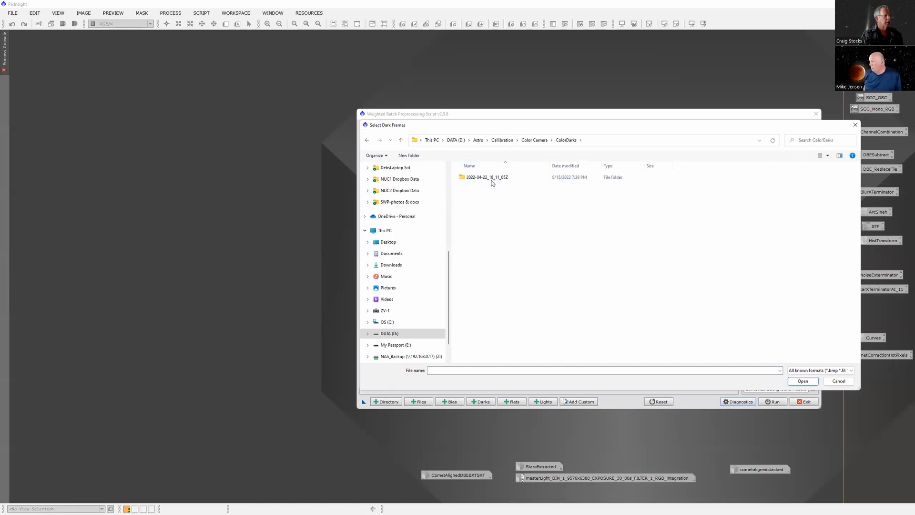
pyautogui.doubleClick(492, 182)
pyautogui.click(491, 182)
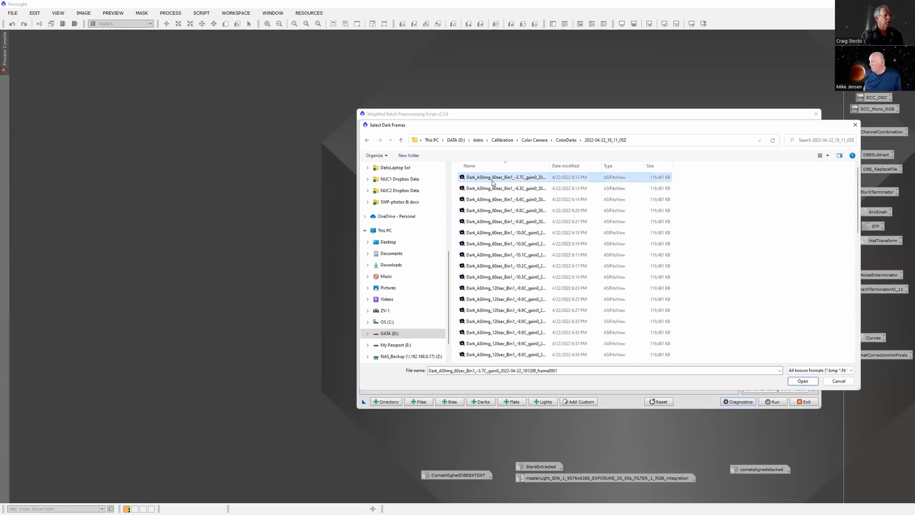
pyautogui.keyDown('shift'); pyautogui.click(509, 277); pyautogui.keyUp('shift')
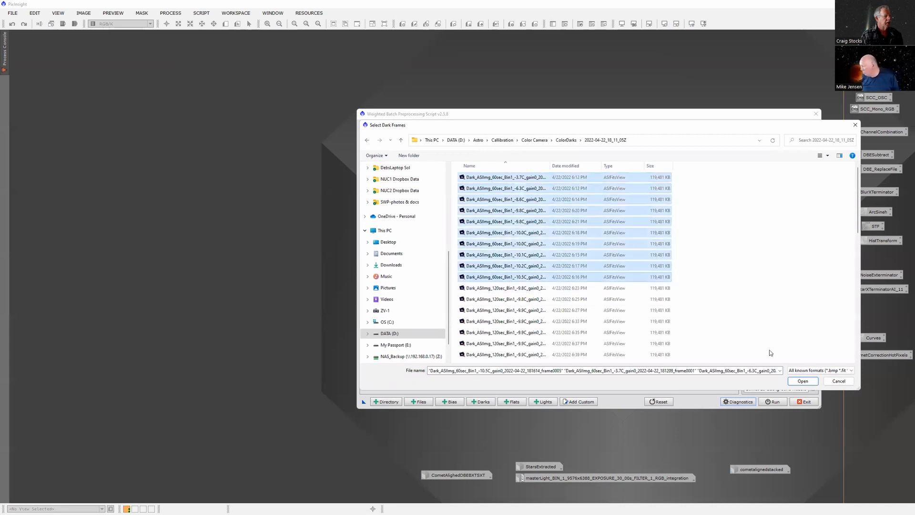
pyautogui.click(797, 379)
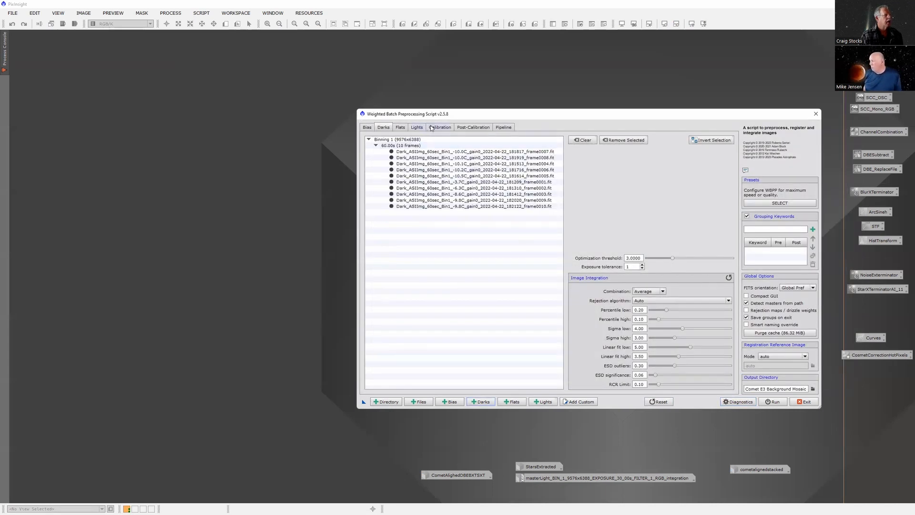
# Check the calibration settings and status warning for the 30-second light frame group.
pyautogui.click(438, 128)
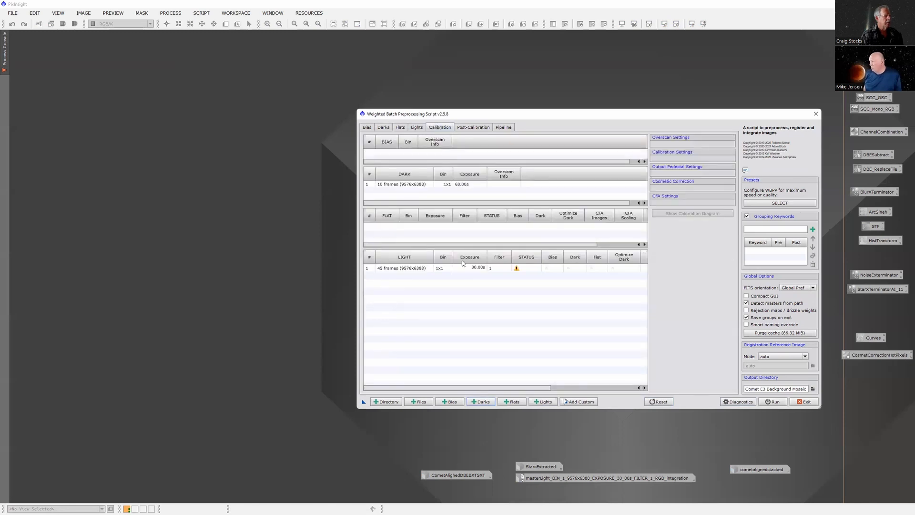
pyautogui.click(518, 269)
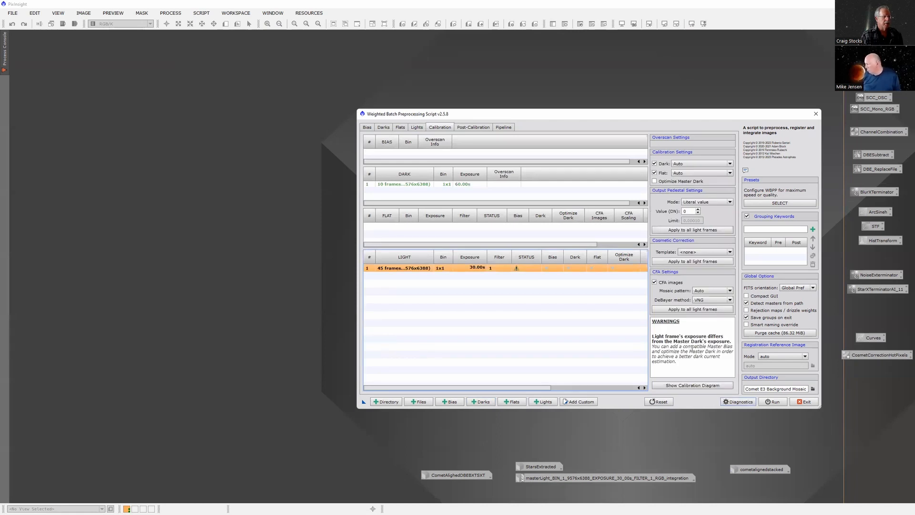
# Enable master dark optimization for the light group and add bias frames Bias_1.0ms_Bin1_0001 through 0010 from the ASI6200MC Color Bias folder.
pyautogui.click(654, 182)
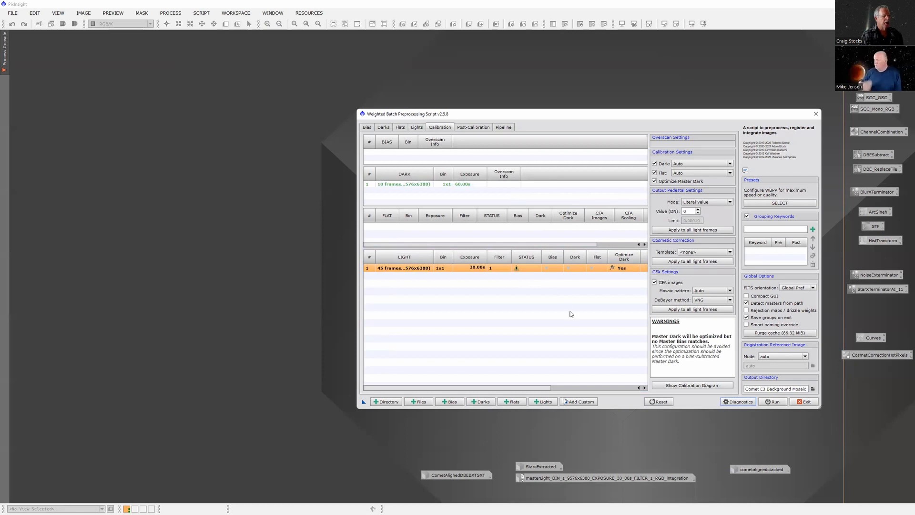
pyautogui.click(370, 127)
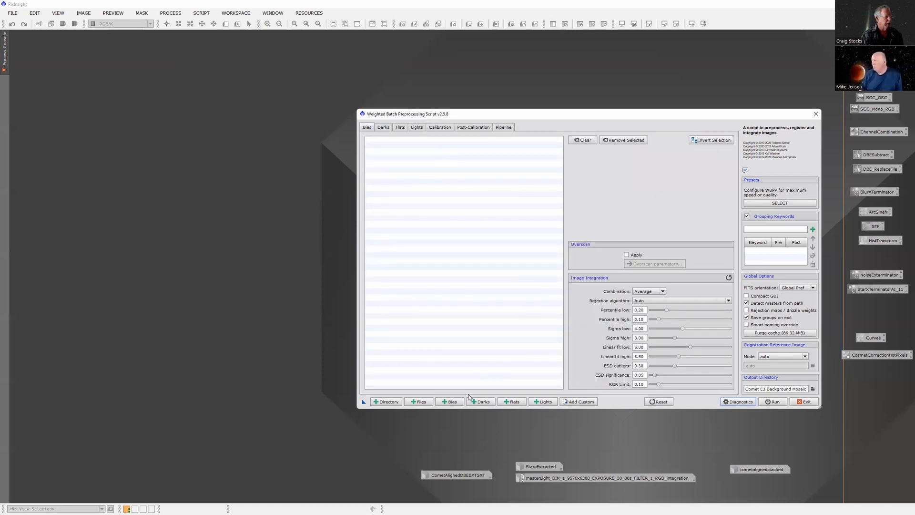
pyautogui.click(455, 402)
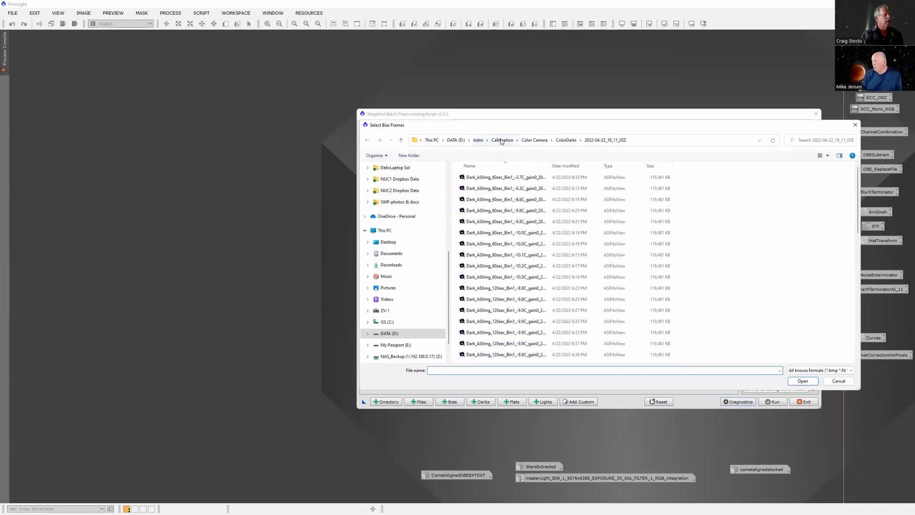
pyautogui.click(535, 140)
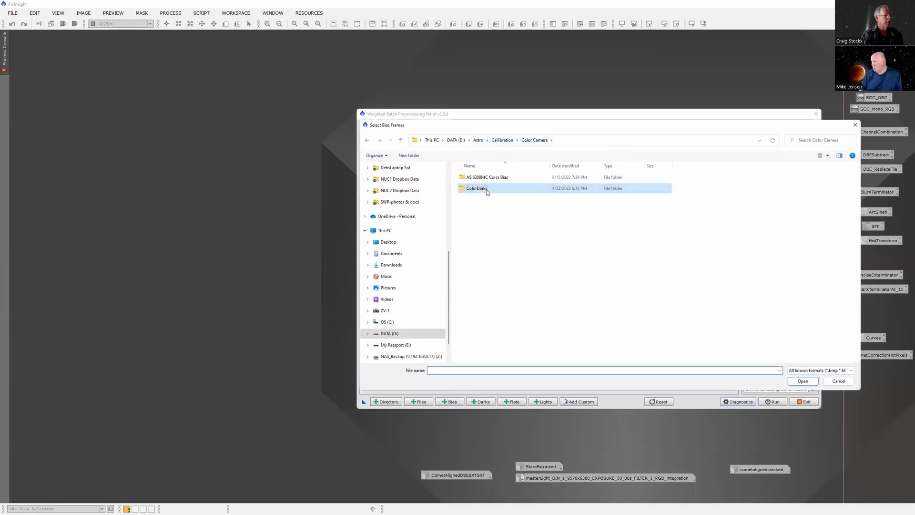
pyautogui.doubleClick(487, 191)
pyautogui.click(529, 141)
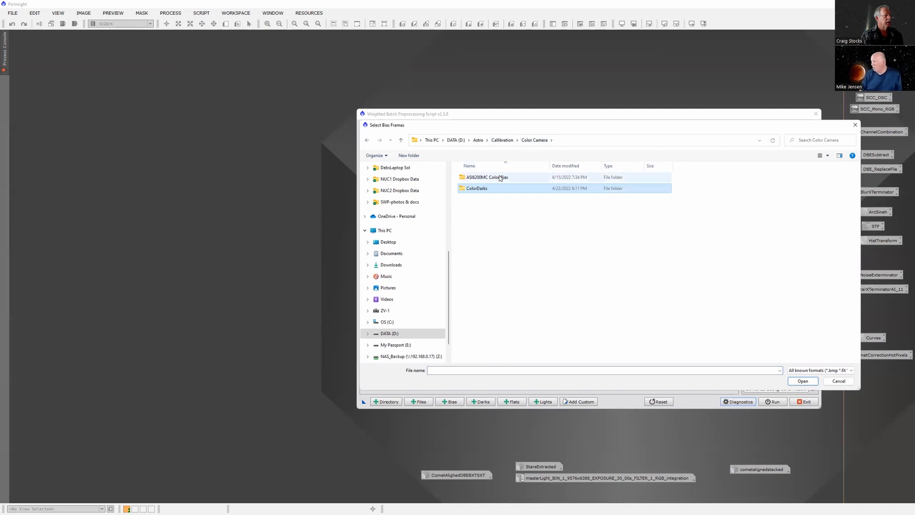
pyautogui.doubleClick(500, 177)
pyautogui.click(498, 181)
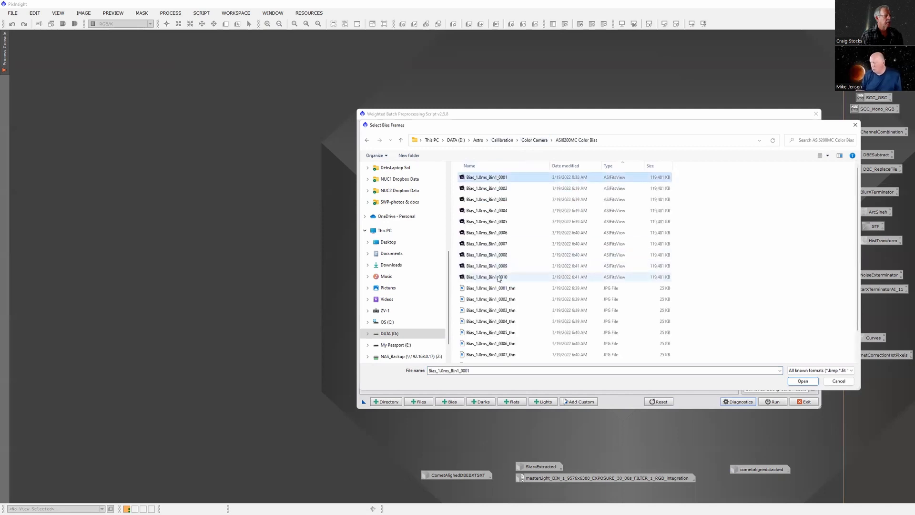
pyautogui.keyDown('shift'); pyautogui.click(495, 277); pyautogui.keyUp('shift')
pyautogui.click(802, 380)
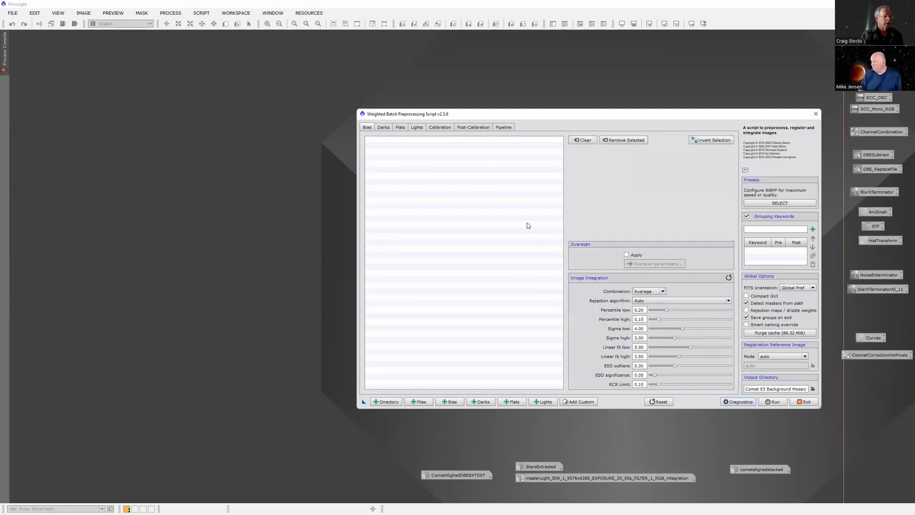
pyautogui.click(440, 127)
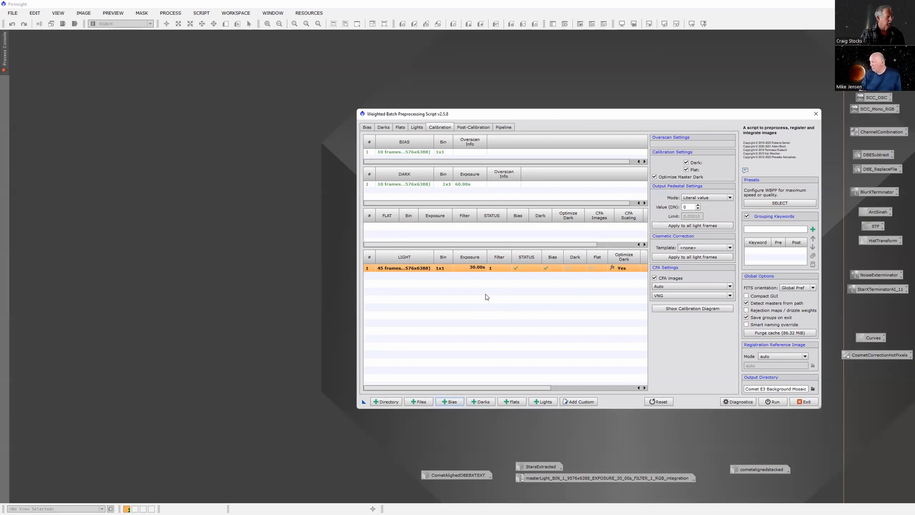
# Review the flats and post-calibration settings, and set the light frames' literal output pedestal to 300 DN.
pyautogui.click(400, 128)
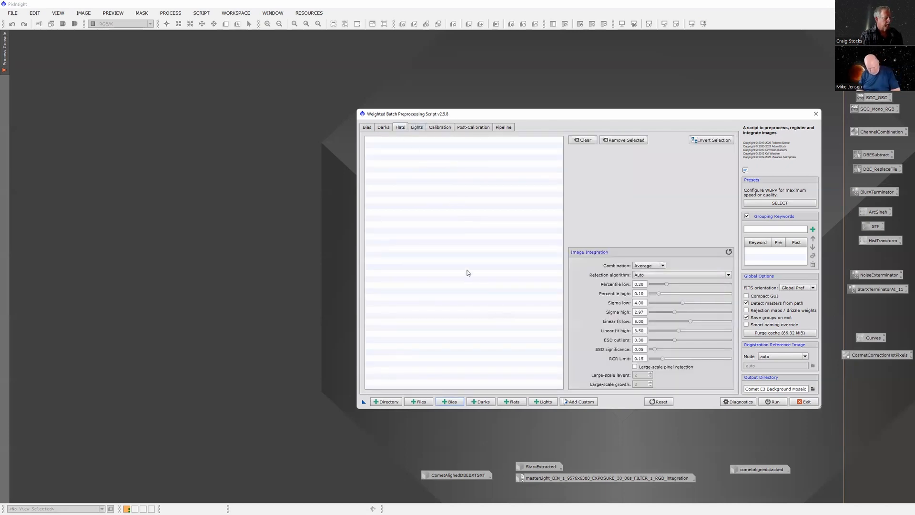
pyautogui.click(470, 127)
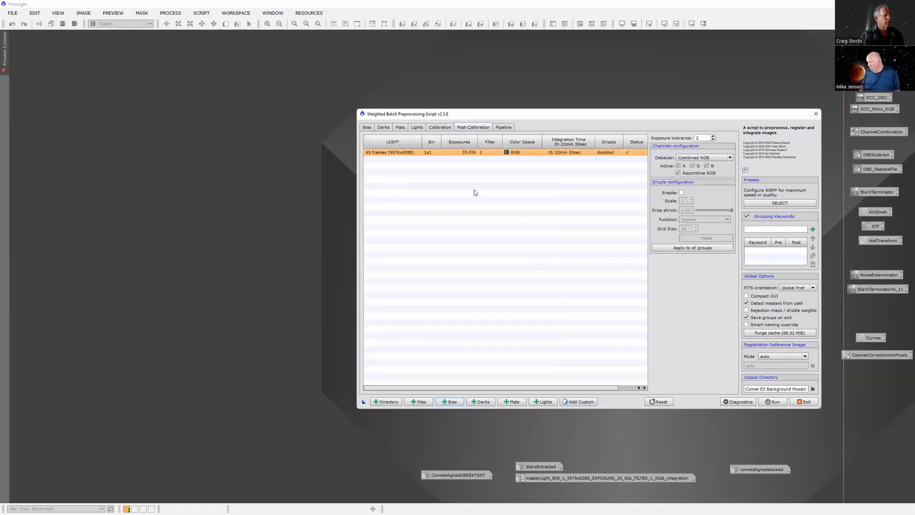
pyautogui.click(448, 128)
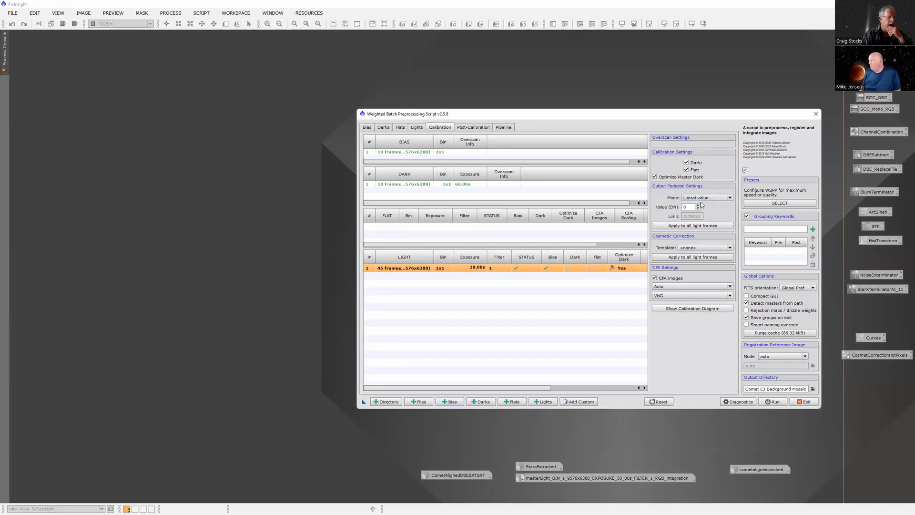
pyautogui.moveTo(691, 207); pyautogui.dragTo(662, 202)
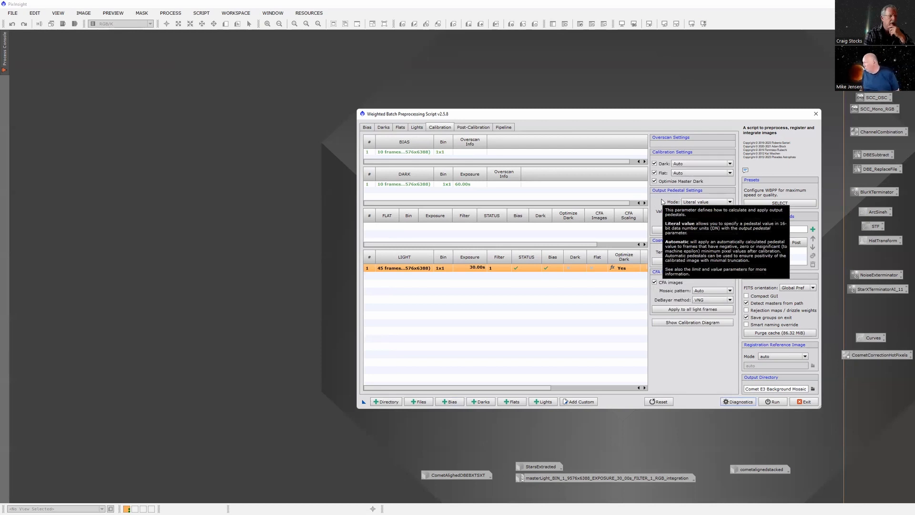
pyautogui.write('300')
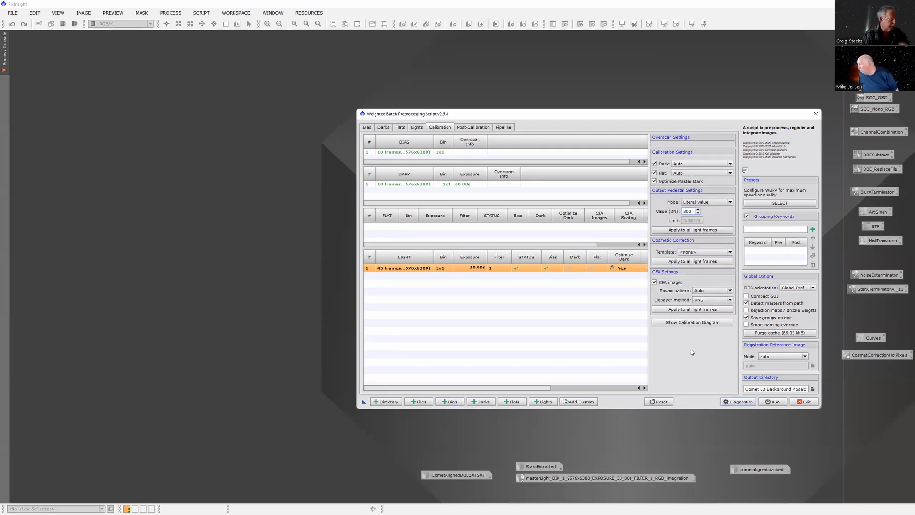
pyautogui.press('Tab')
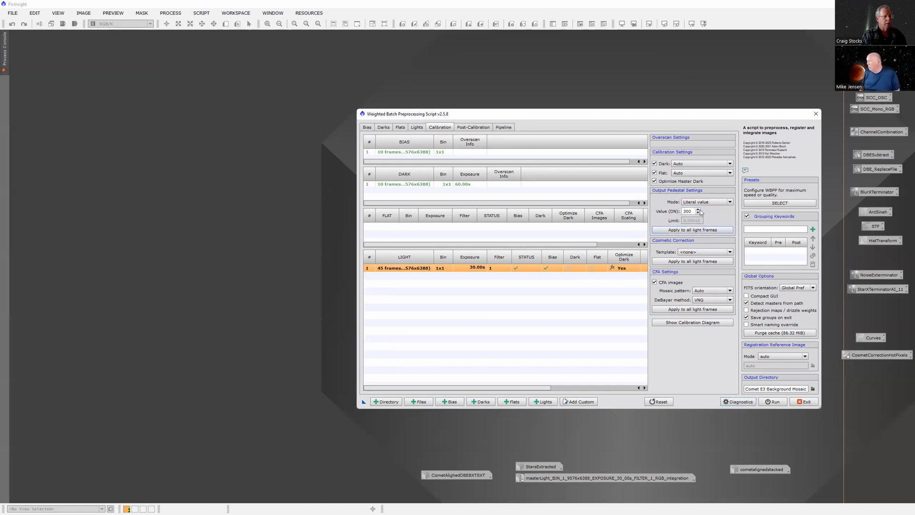
pyautogui.moveTo(699, 212)
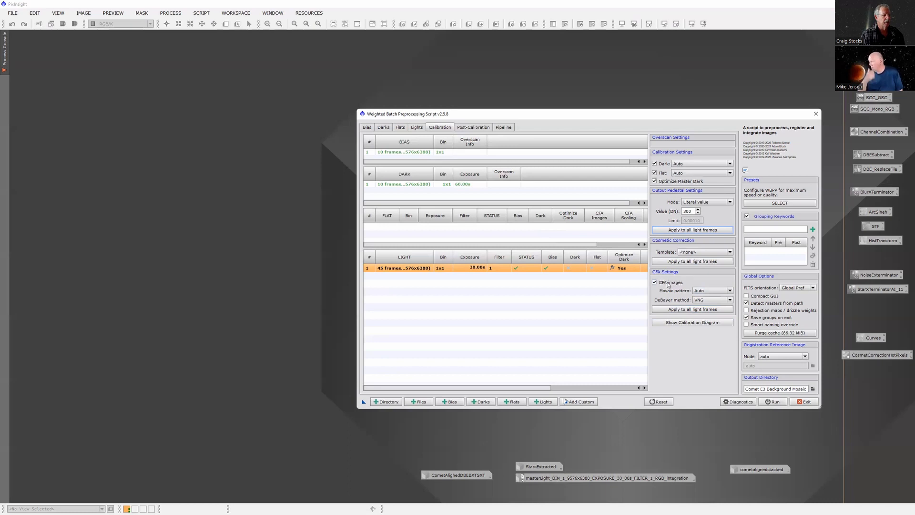
# Set the light frames' CFA mosaic pattern to RGGB and close the preprocessing script.
pyautogui.click(702, 292)
pyautogui.click(704, 300)
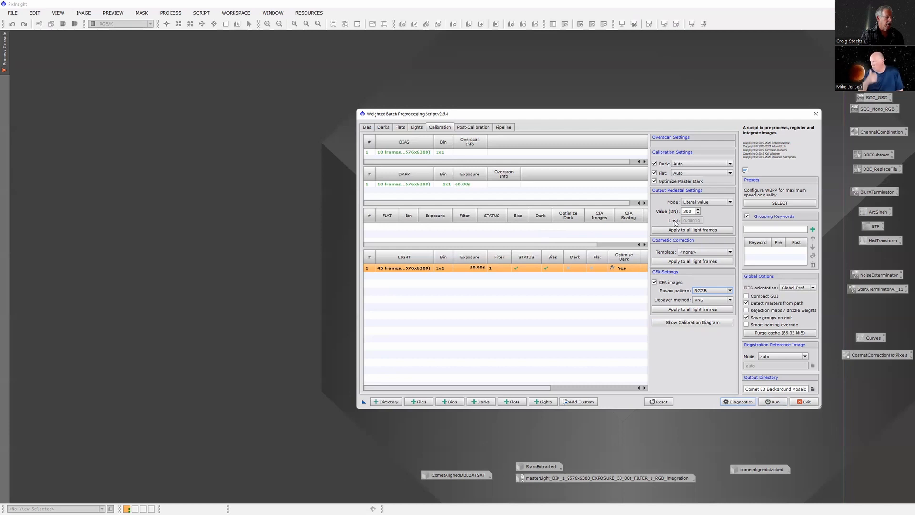
pyautogui.click(816, 114)
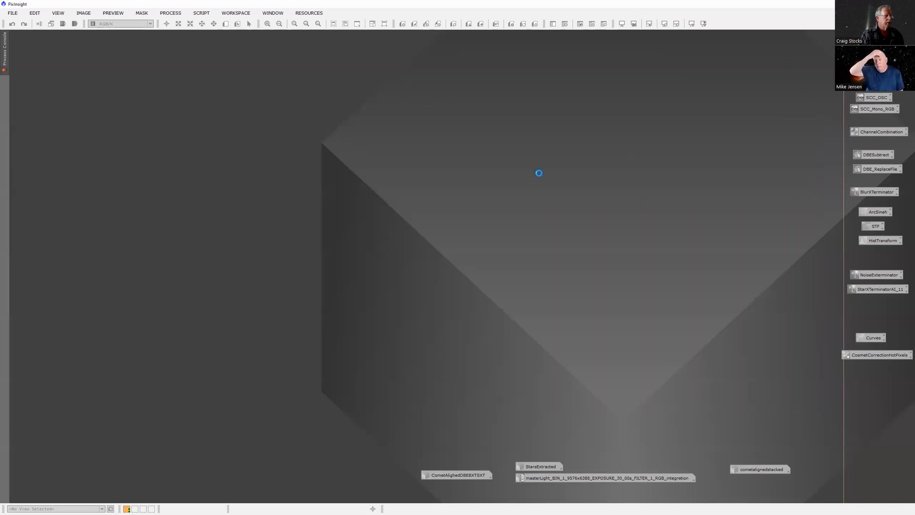
# Open the 30-second RGB master light, masterLight_BIN-1_9576x6388_EXPOSURE-30.00s_FILTER-1_RGB, from the comet project's master folder.
pyautogui.doubleClick(507, 183)
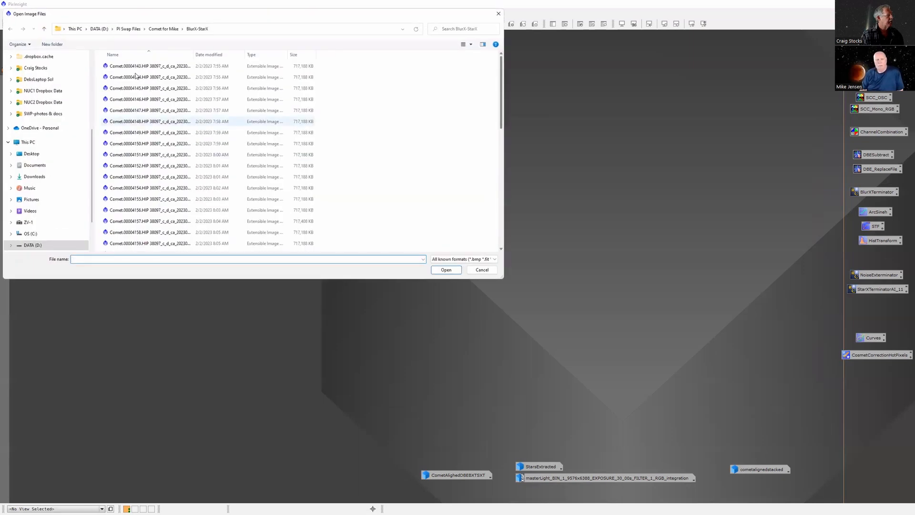
pyautogui.click(128, 29)
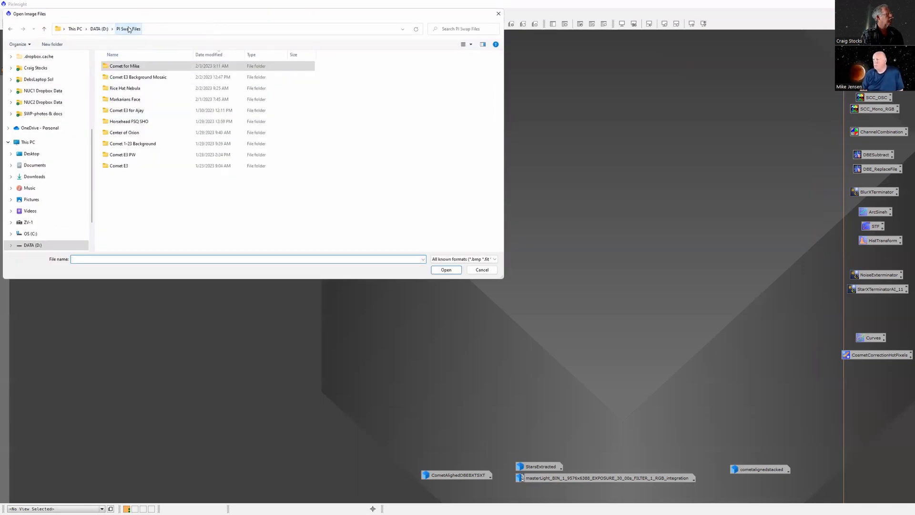
pyautogui.doubleClick(135, 67)
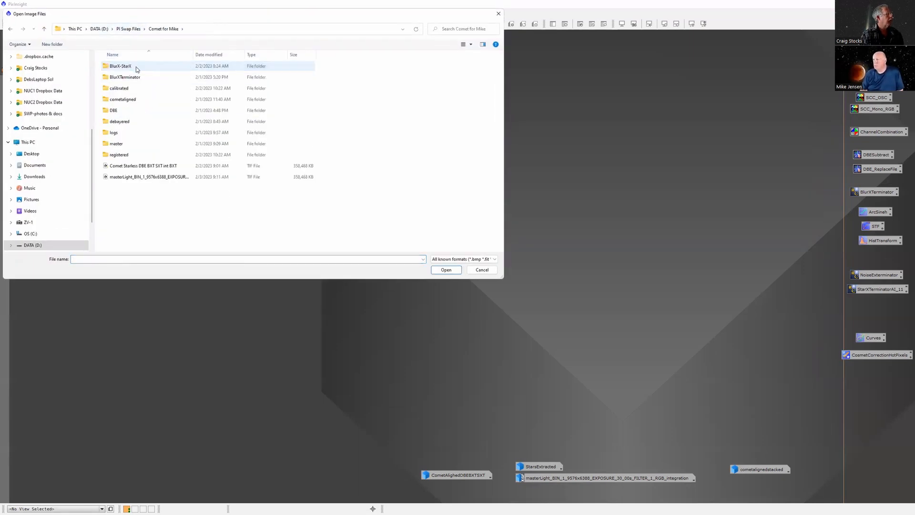
pyautogui.click(122, 145)
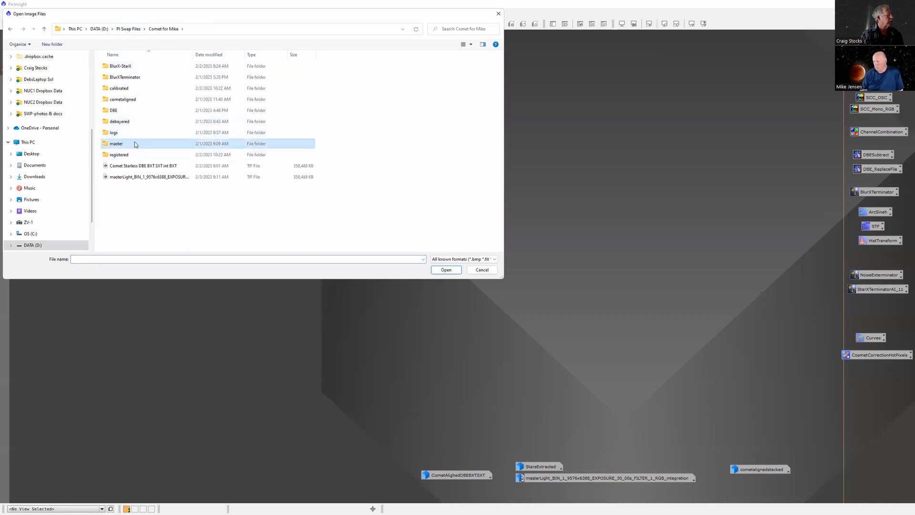
pyautogui.doubleClick(135, 143)
pyautogui.moveTo(186, 9); pyautogui.dragTo(189, 9)
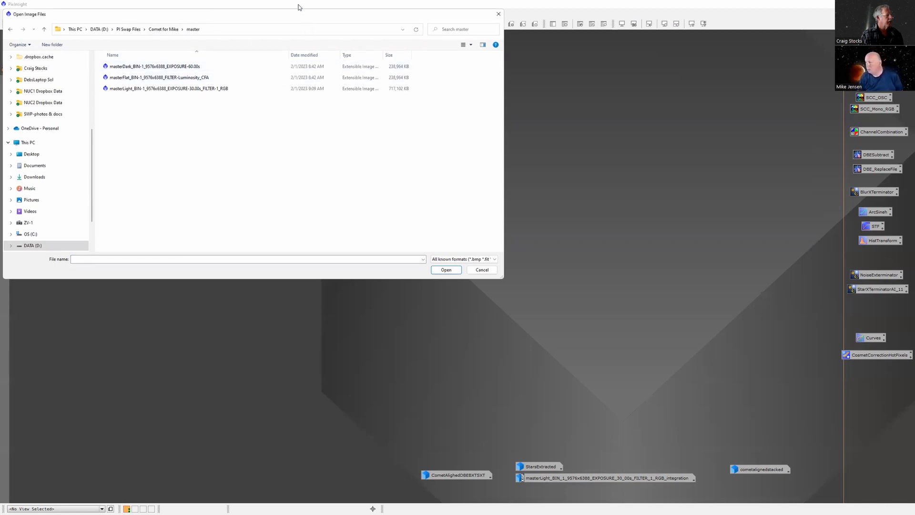
pyautogui.doubleClick(163, 89)
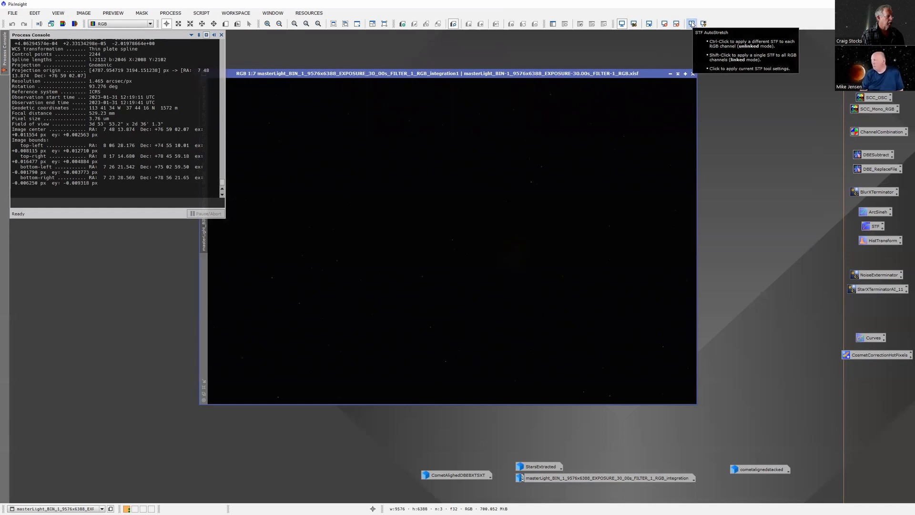
# Auto-stretch the master light's screen display and examine the comet and surrounding star field.
pyautogui.click(691, 24)
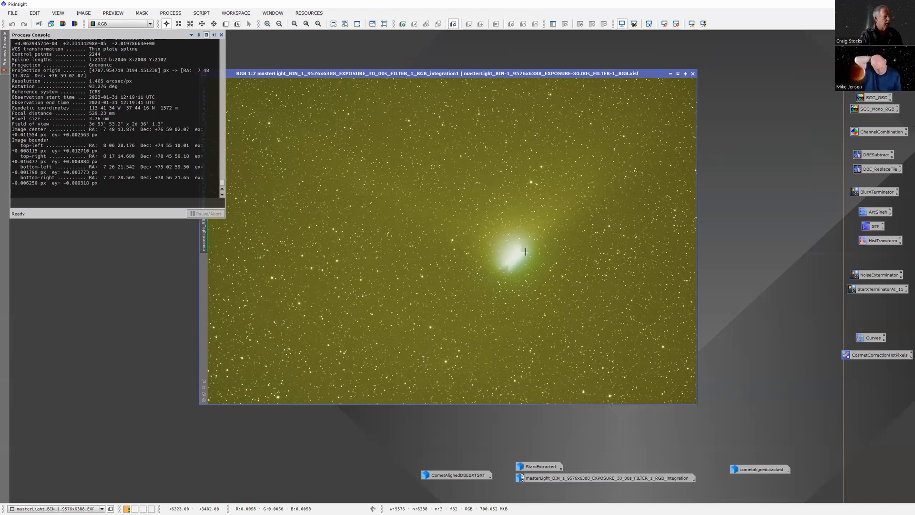
pyautogui.scroll(1, 409, 342)
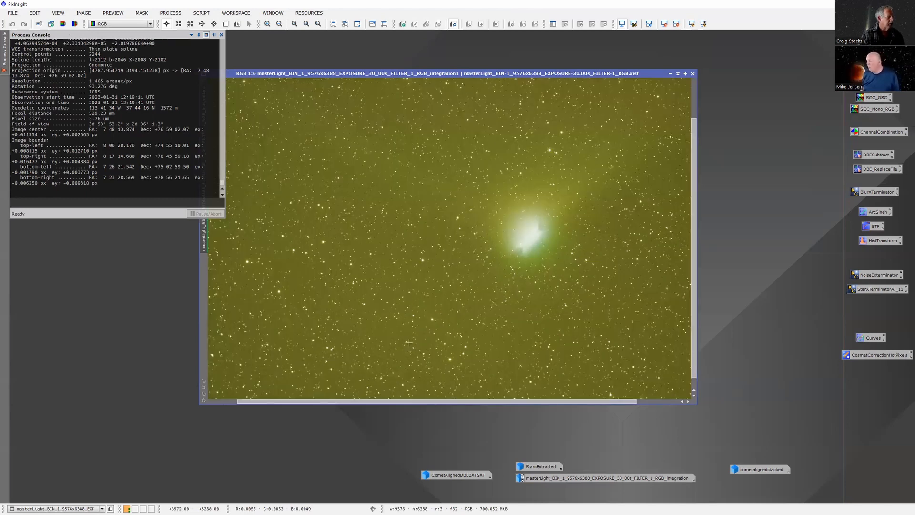
pyautogui.scroll(2, 408, 342)
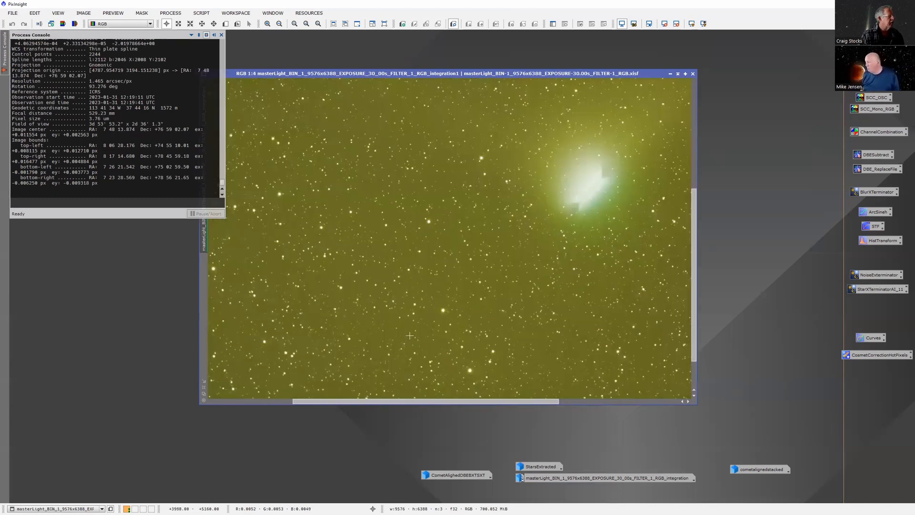
pyautogui.scroll(-4, 409, 335)
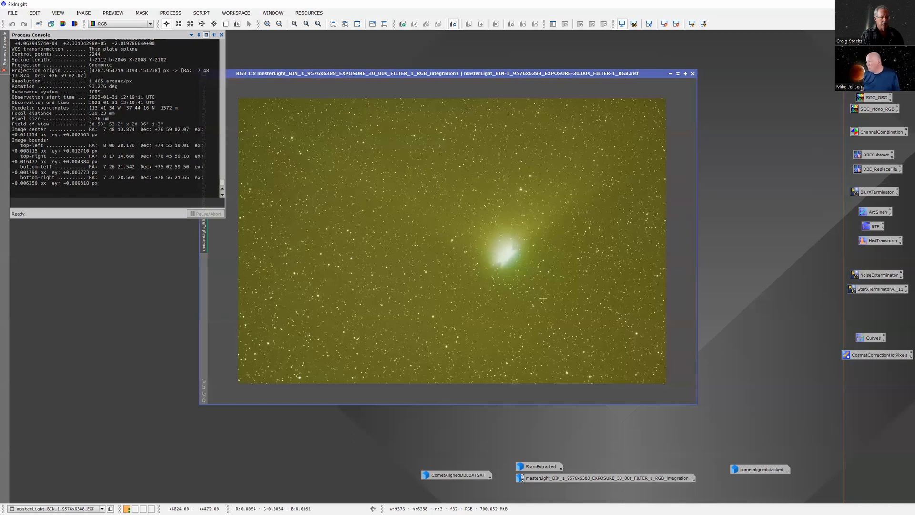
# Apply the saved DBESubtract background extraction to the master light and end the DynamicBackgroundExtraction session.
pyautogui.doubleClick(874, 155)
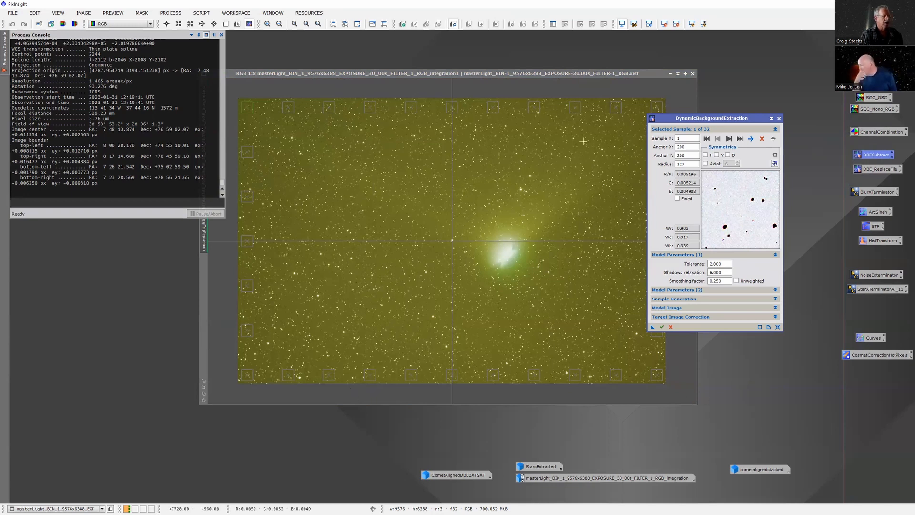
pyautogui.click(662, 328)
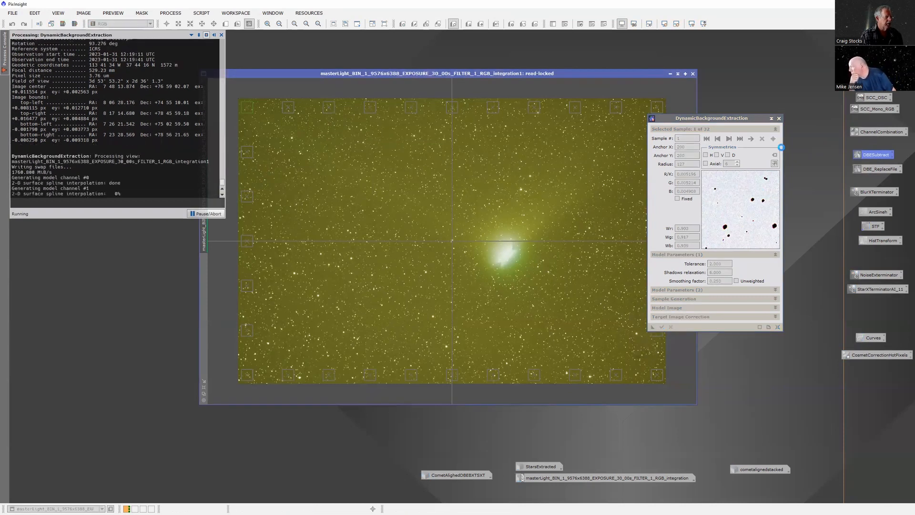
pyautogui.click(779, 118)
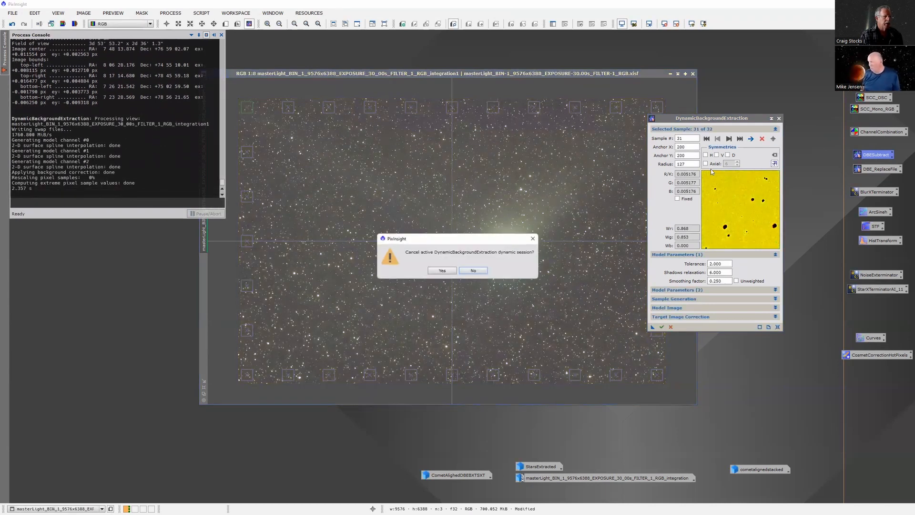
pyautogui.click(442, 271)
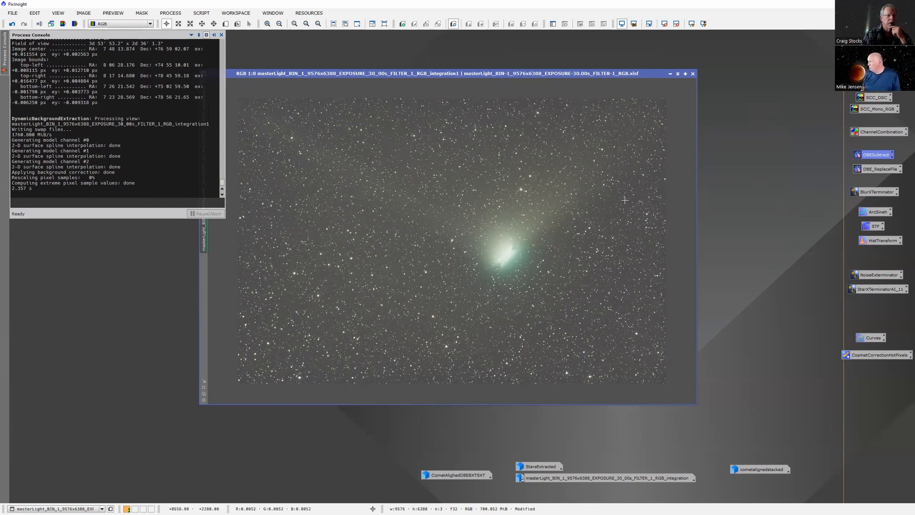
# Open ScreenTransferFunction and HistogramTransformation, auto-stretch the background-corrected master light, and adjust the linked RGB screen stretch to darken the sky.
pyautogui.doubleClick(873, 227)
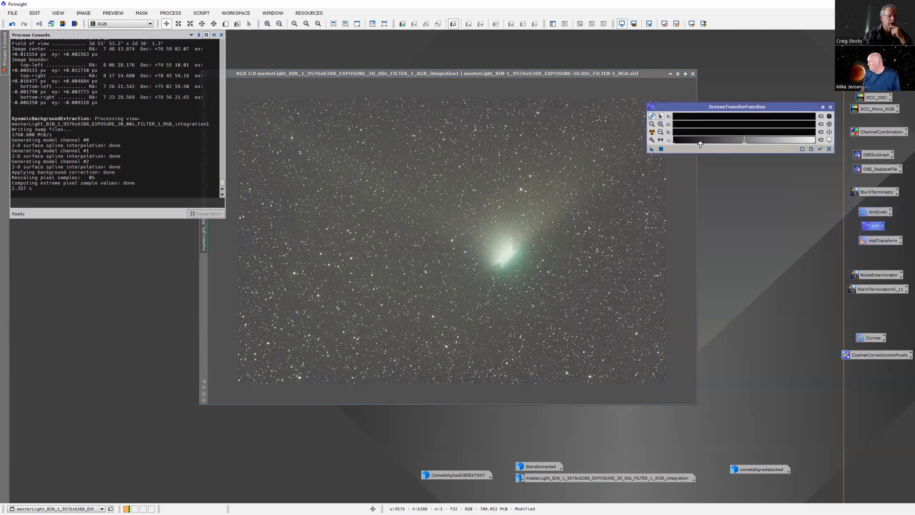
pyautogui.click(884, 243)
pyautogui.doubleClick(882, 241)
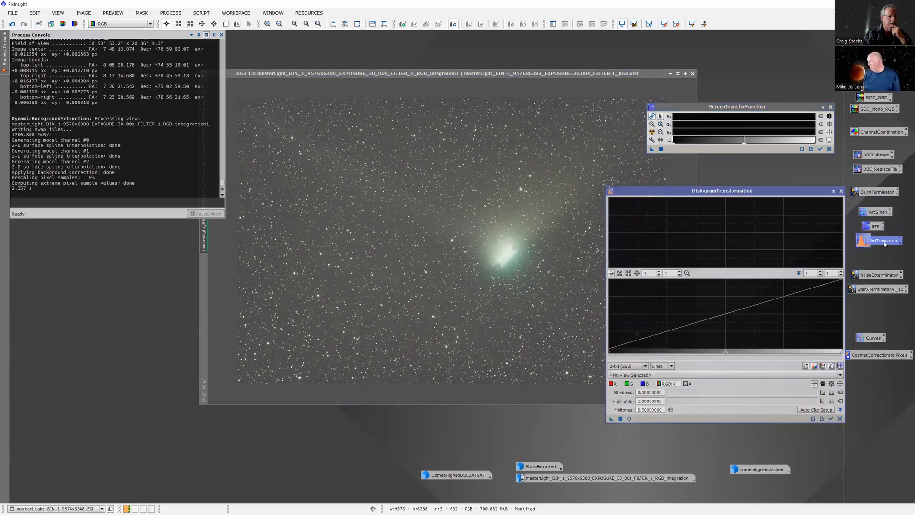
pyautogui.click(652, 132)
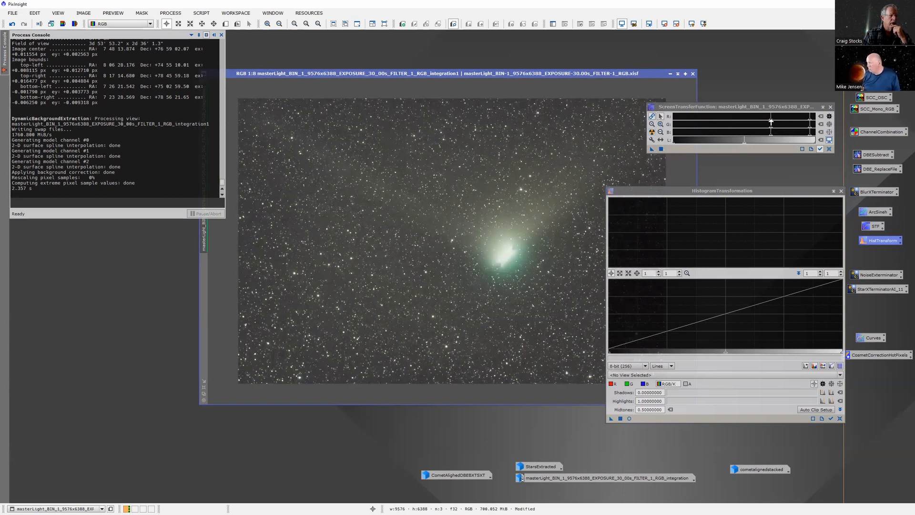
pyautogui.moveTo(770, 122); pyautogui.dragTo(787, 122)
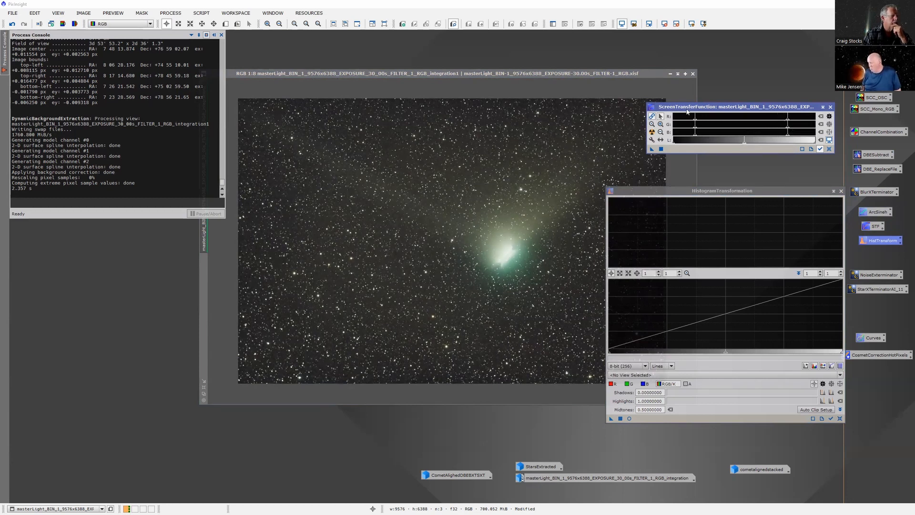
# Darken the linked RGB screen stretch slightly, apply it permanently to the master light with HistogramTransformation, and turn off the display stretch.
pyautogui.moveTo(695, 118); pyautogui.dragTo(699, 118)
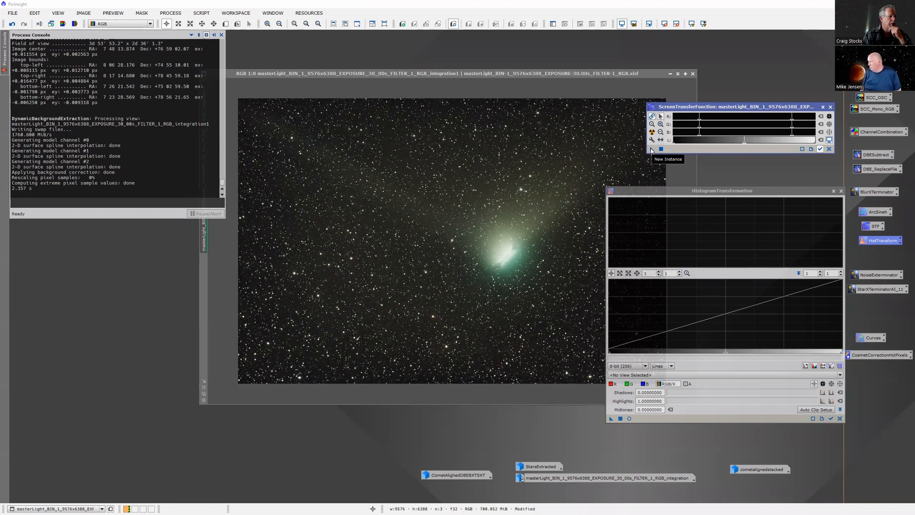
pyautogui.moveTo(652, 150); pyautogui.dragTo(677, 418)
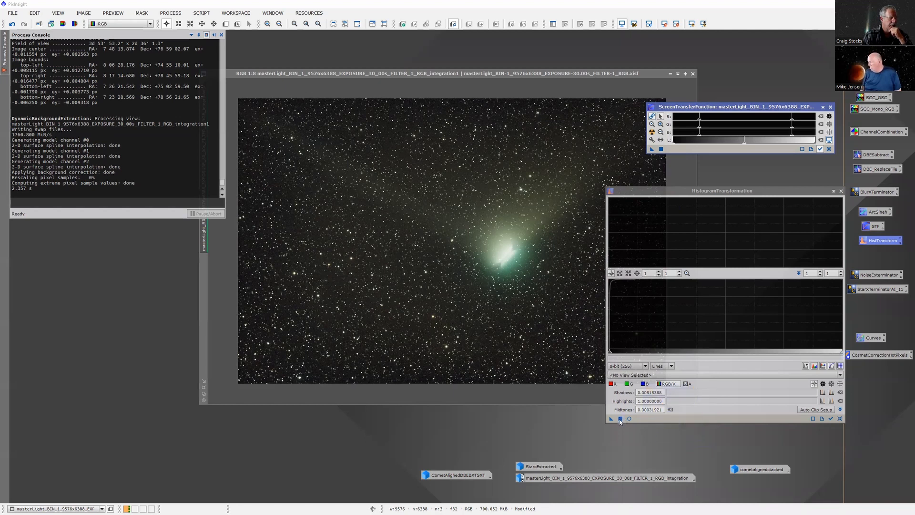
pyautogui.click(620, 419)
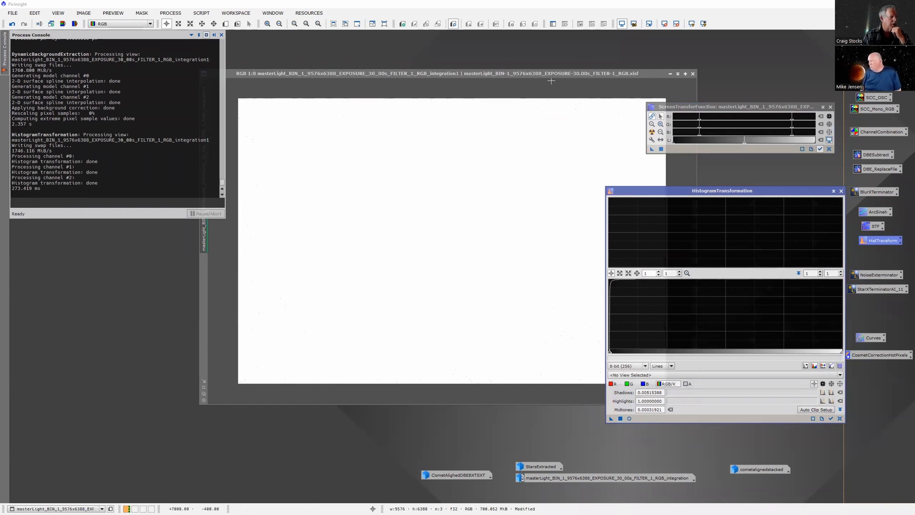
pyautogui.click(622, 24)
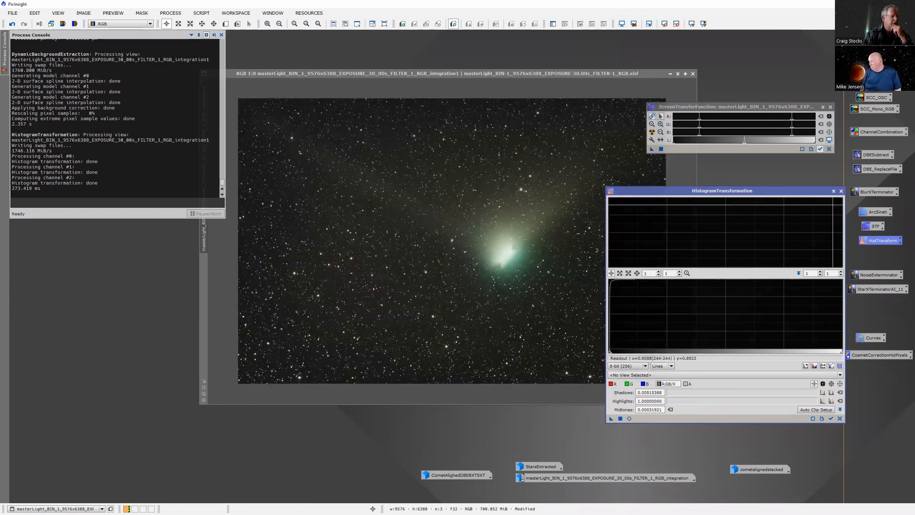
pyautogui.click(840, 191)
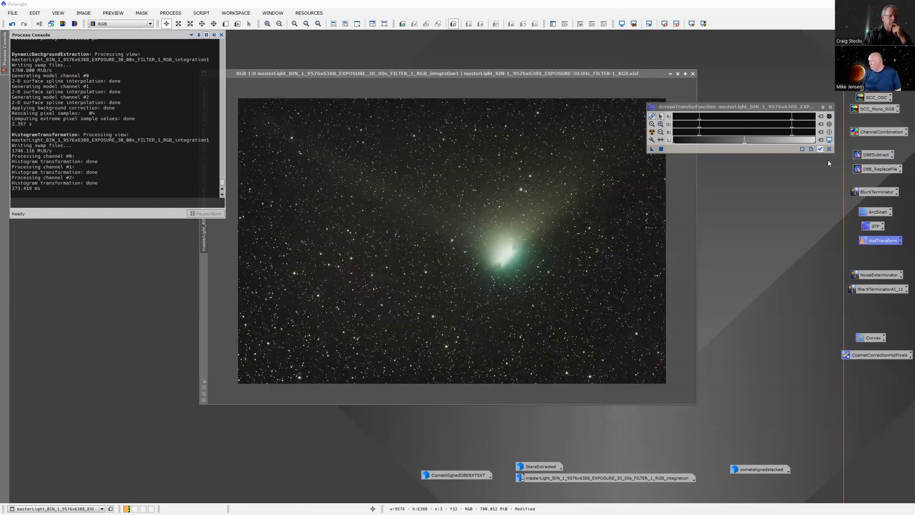
pyautogui.click(830, 107)
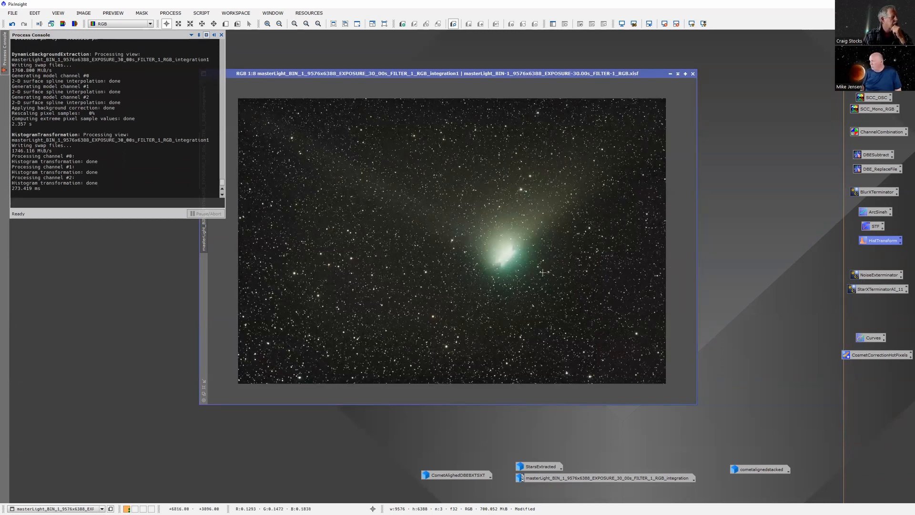
# Set StarXTerminator to generate a star image with Unscreen Stars enabled, and close it without applying it.
pyautogui.doubleClick(867, 290)
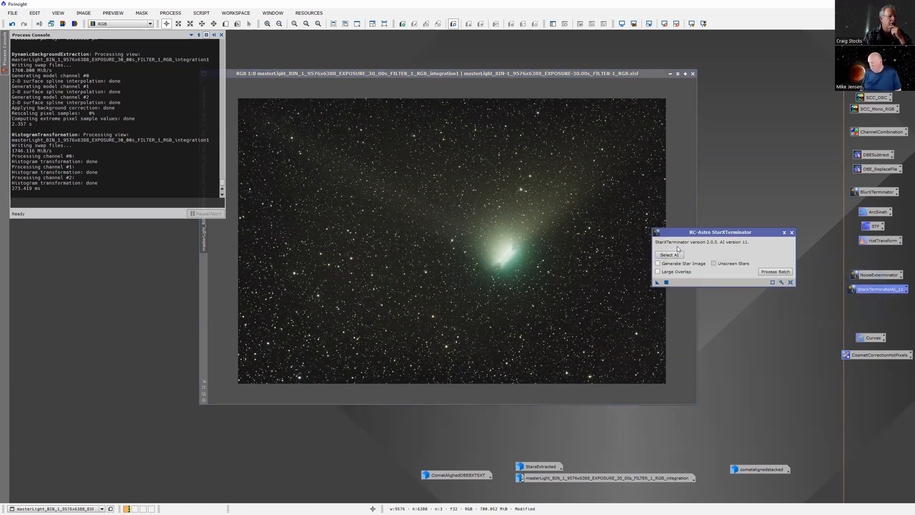
pyautogui.click(658, 263)
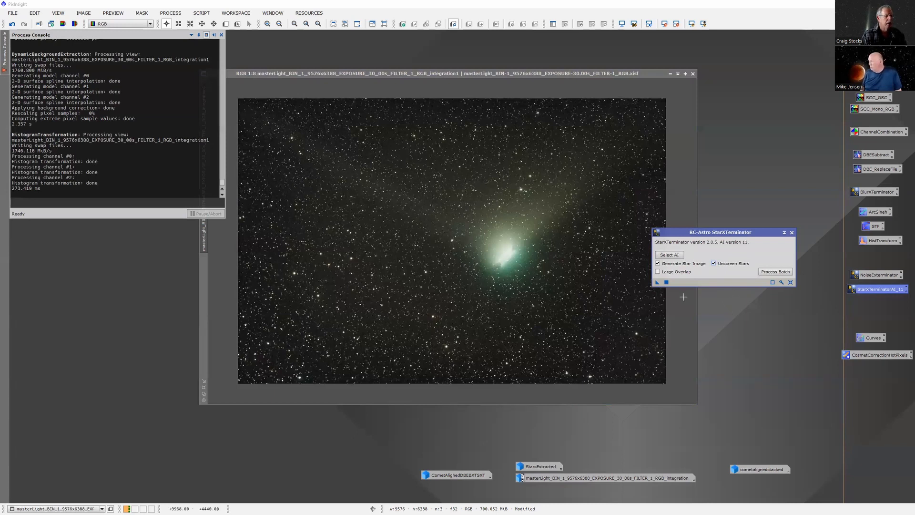
pyautogui.click(791, 233)
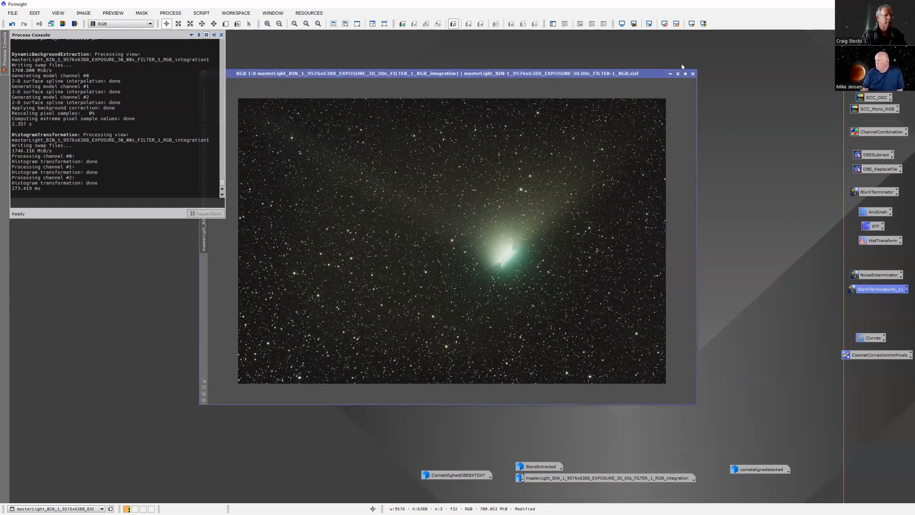
# Iconize the stretched master light in an empty workspace area and open the starless masterLight_BIN_1_9576x6388_EXPOSURE_30_00s_FILTER_1_RGB_integration image.
pyautogui.click(670, 74)
pyautogui.moveTo(550, 242); pyautogui.dragTo(171, 458)
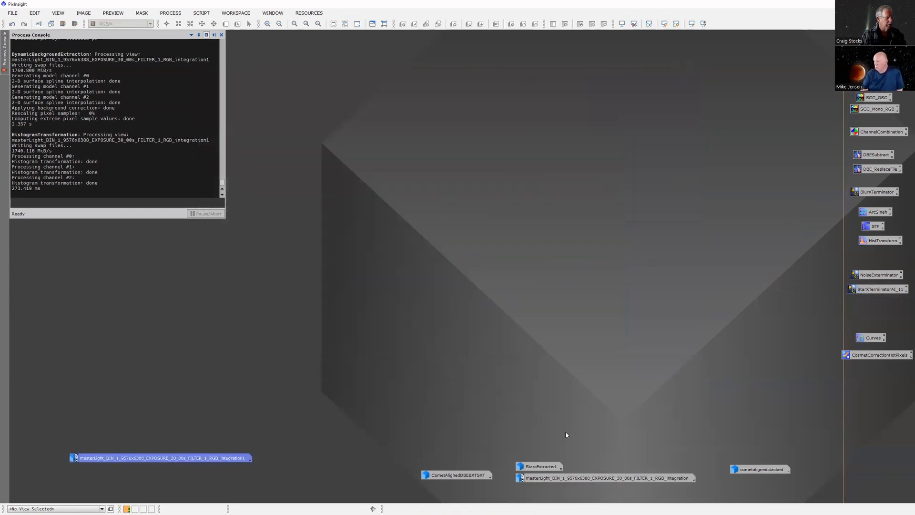
pyautogui.doubleClick(582, 477)
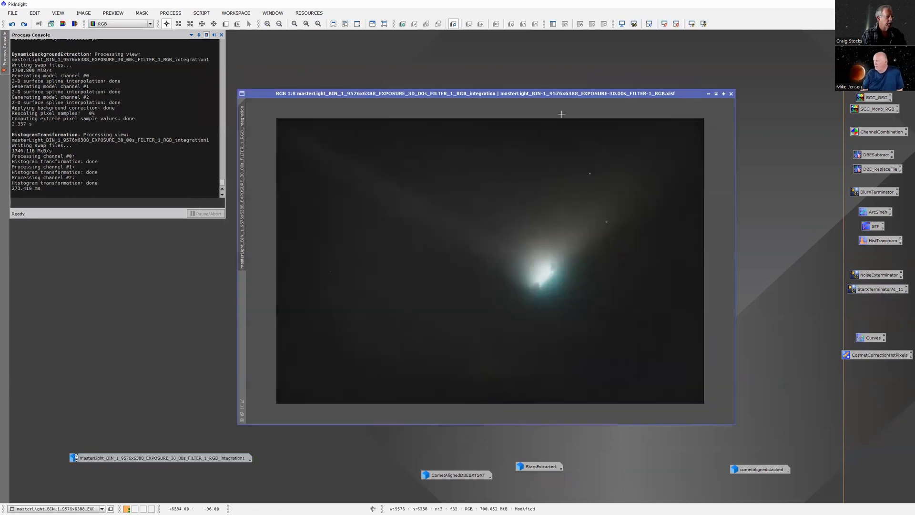
pyautogui.moveTo(557, 94); pyautogui.dragTo(572, 76)
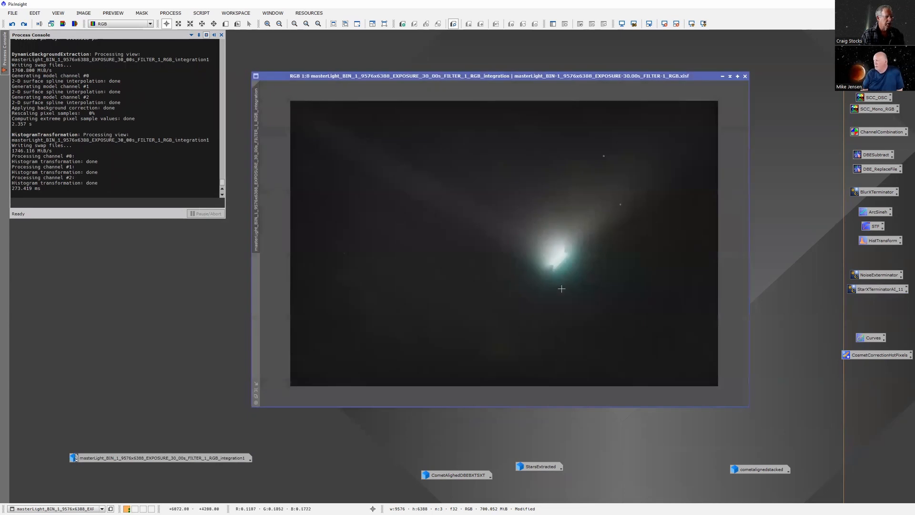
# Open the StarsExtracted image over the starless image and examine its stars at 1:6 zoom.
pyautogui.doubleClick(543, 466)
pyautogui.moveTo(451, 121); pyautogui.dragTo(601, 79)
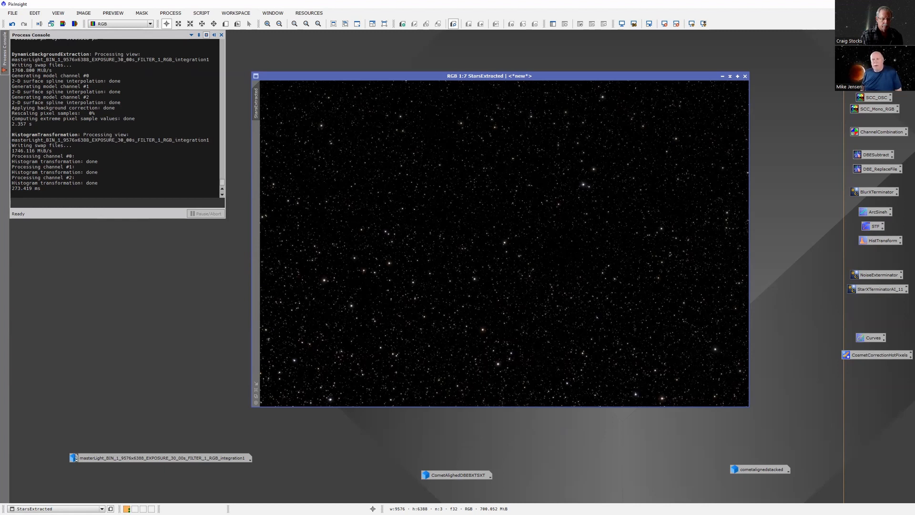
pyautogui.scroll(1, 592, 268)
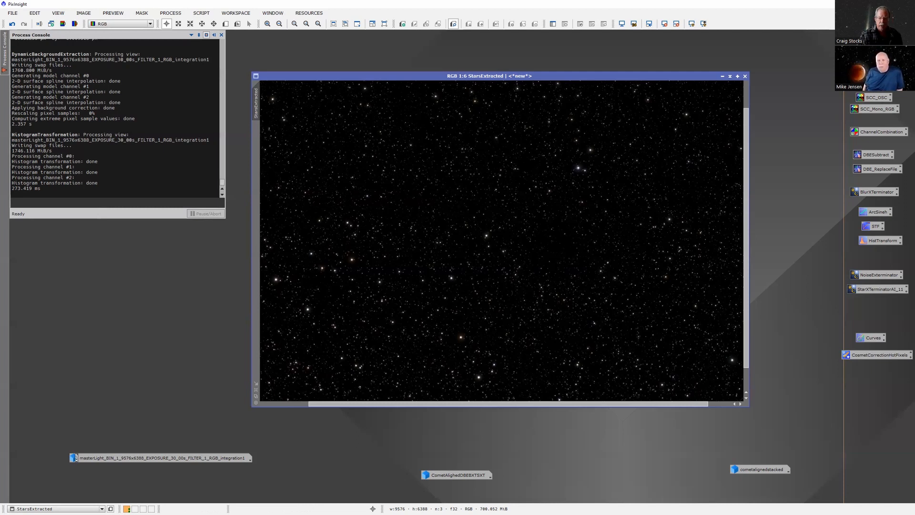
# Switch to Photoshop and view the Stars and Comet groups separately by toggling their visibility, leaving both shown.
pyautogui.hotkey('alt', 'Tab')
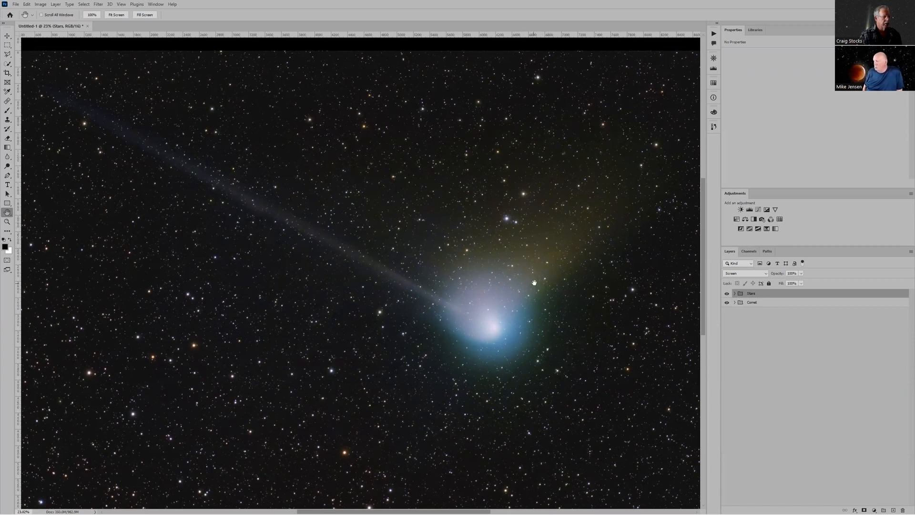
pyautogui.click(726, 302)
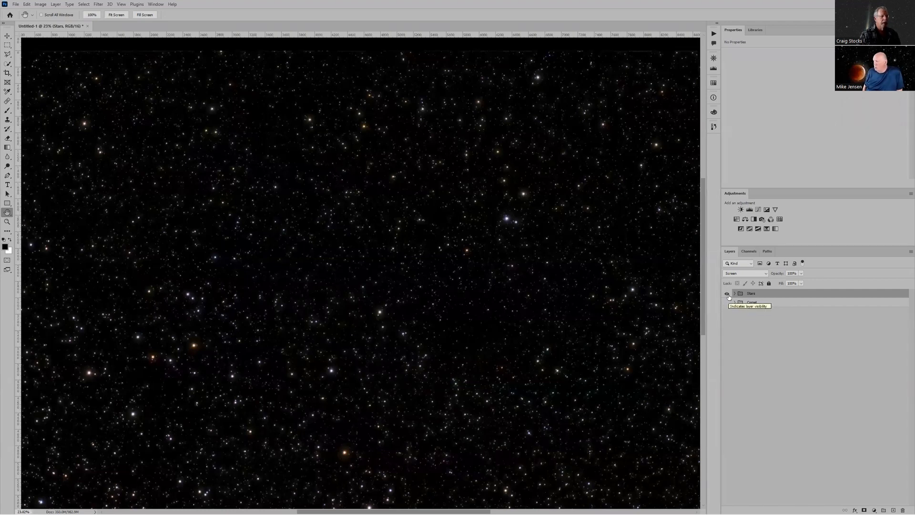
pyautogui.click(727, 302)
pyautogui.click(726, 293)
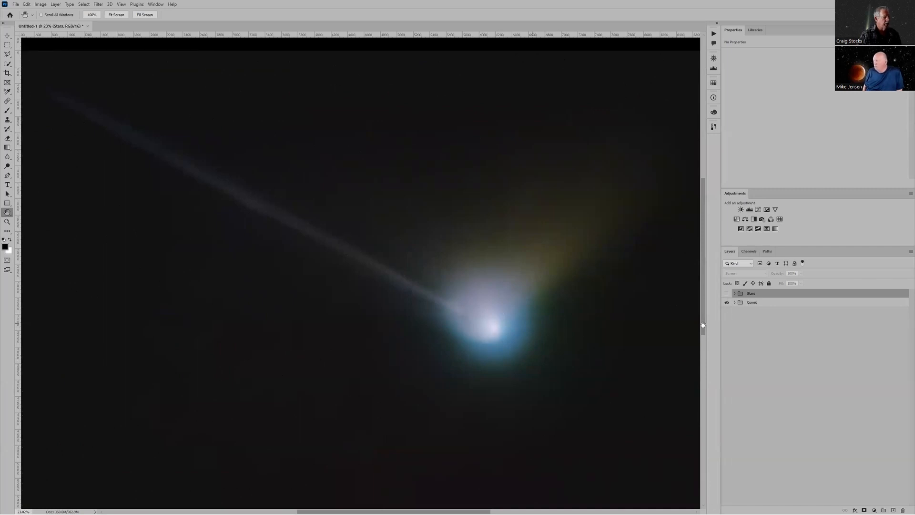
pyautogui.click(727, 293)
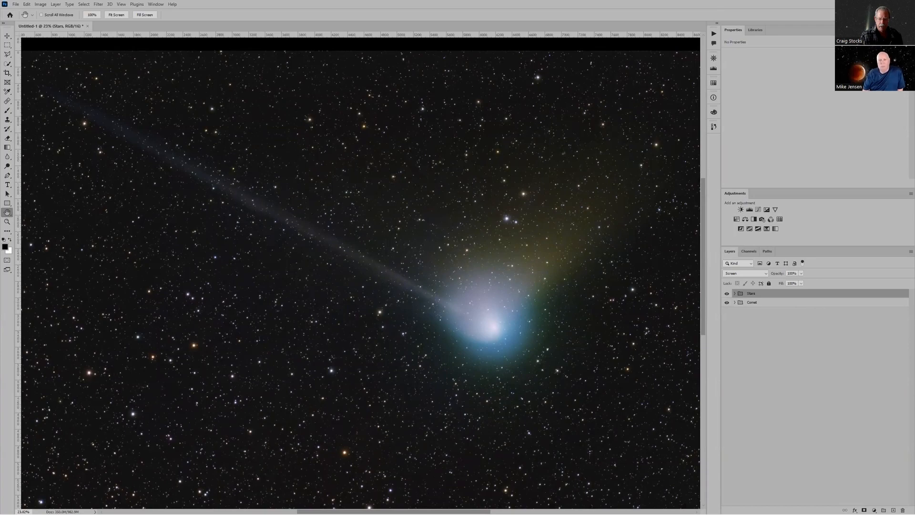
# Switch back to PixInsight and iconize the StarsExtracted and starless comet images.
pyautogui.hotkey('alt', 'Tab')
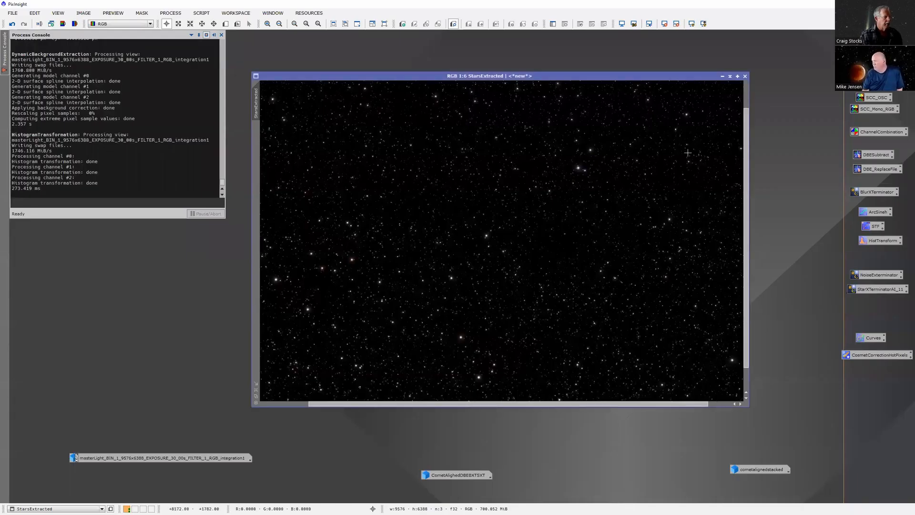
pyautogui.click(722, 77)
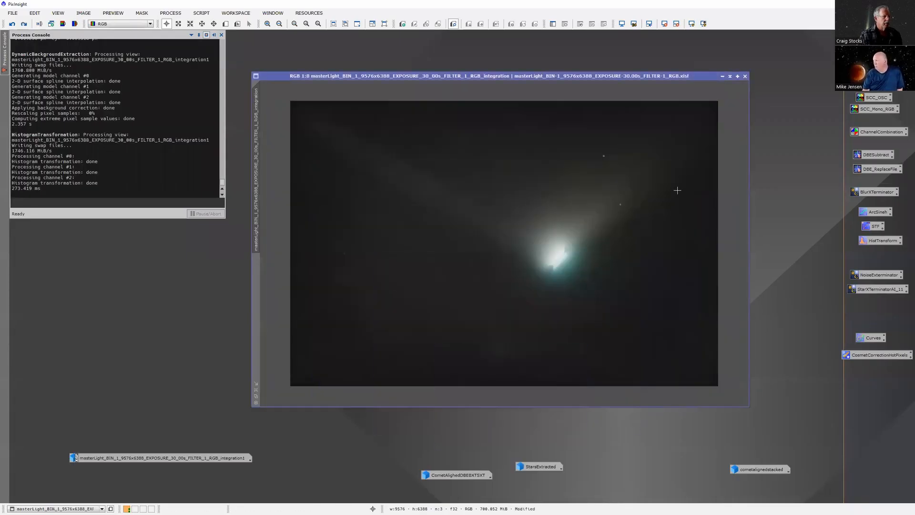
pyautogui.click(723, 76)
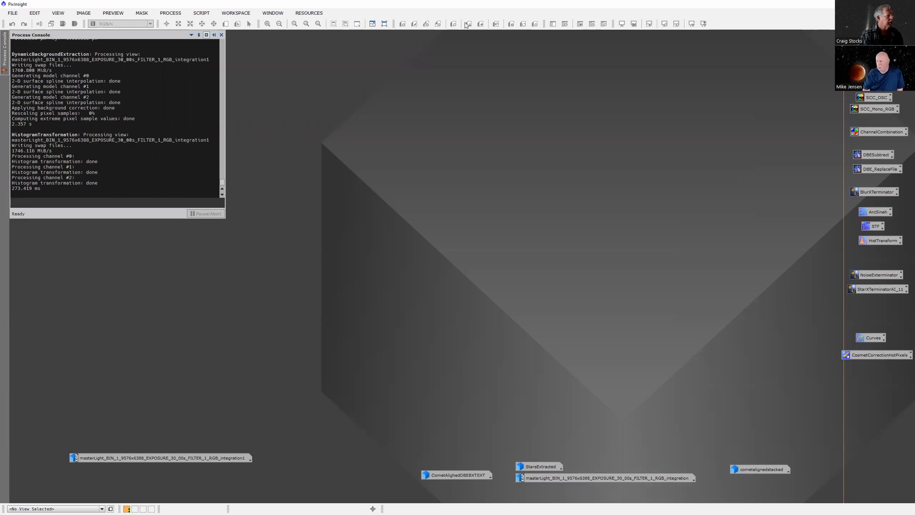
# Open the CometAlignment process.
pyautogui.click(171, 14)
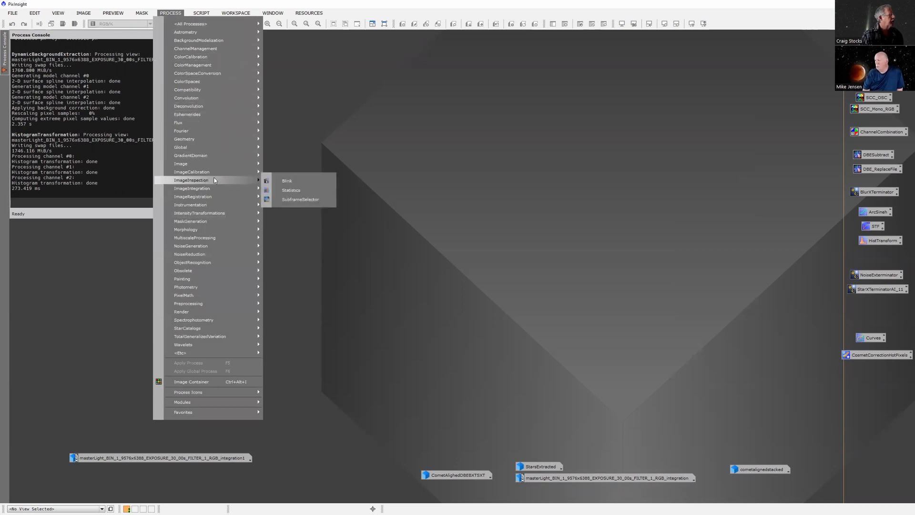
pyautogui.moveTo(212, 199)
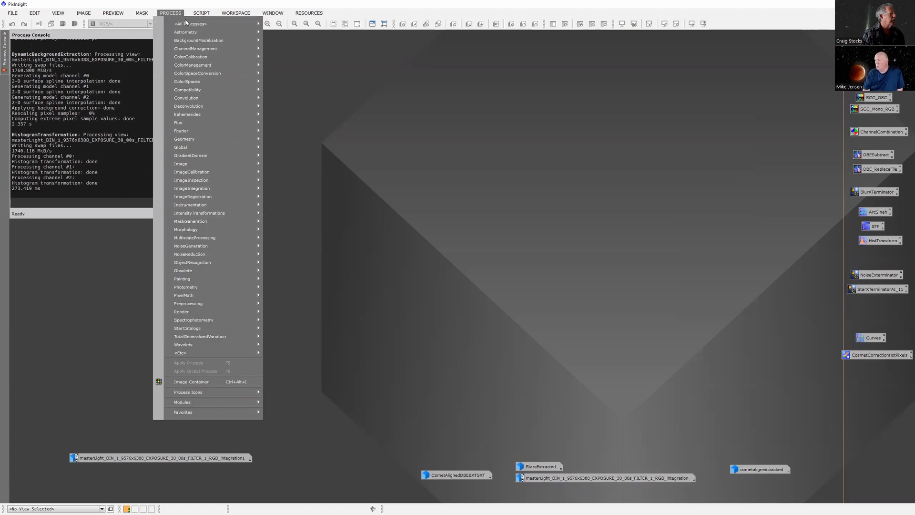
pyautogui.moveTo(187, 28)
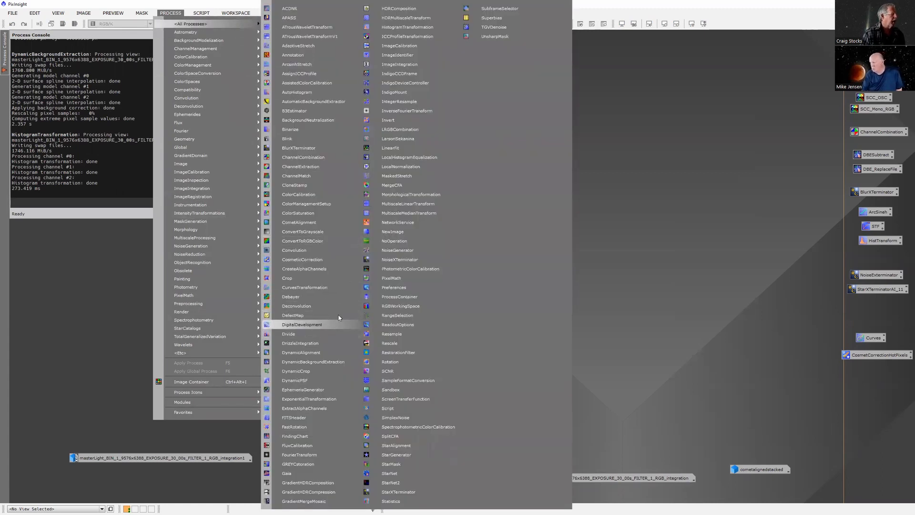
pyautogui.click(325, 223)
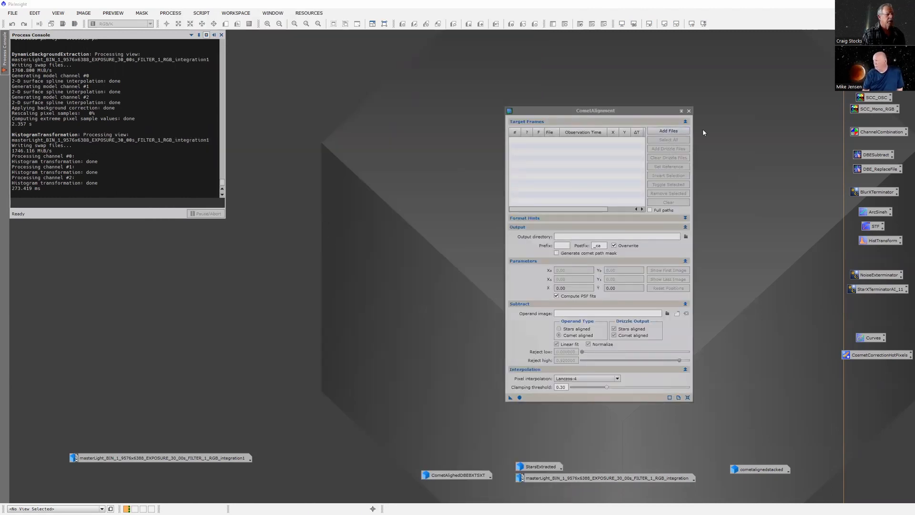
# Add all debayered frames, Comet.00004143 through Comet.00004187, from the comet project's Light_BIN-1_9576x6388_EXPOSURE-30.00s_FILTER-1_CFA folder as CometAlignment target frames.
pyautogui.click(672, 131)
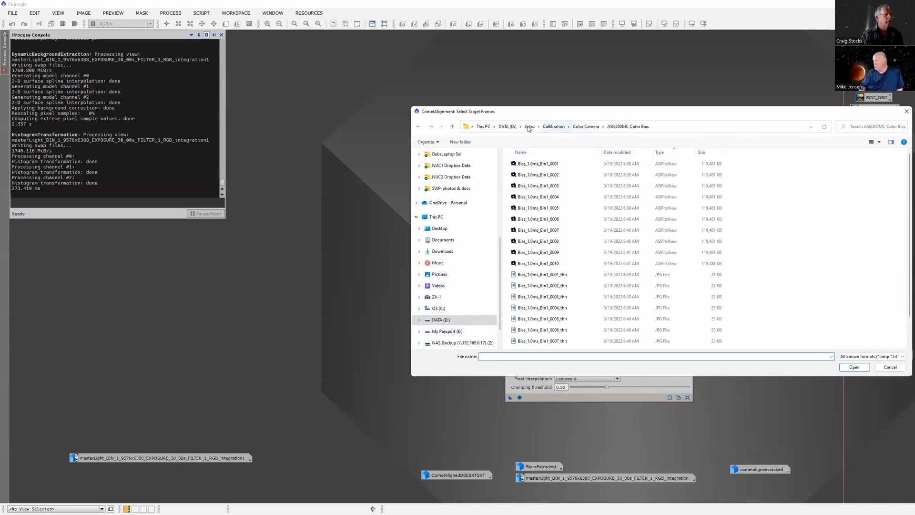
pyautogui.click(507, 126)
pyautogui.doubleClick(537, 186)
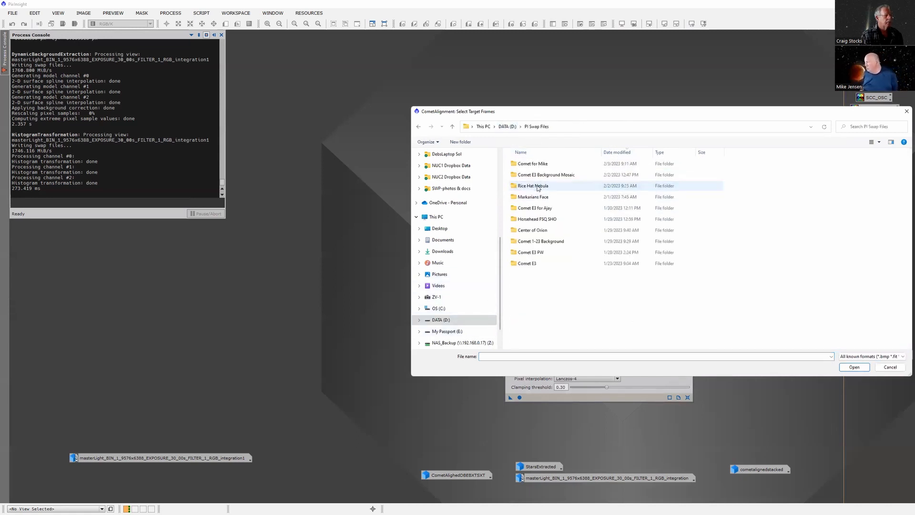
pyautogui.doubleClick(534, 165)
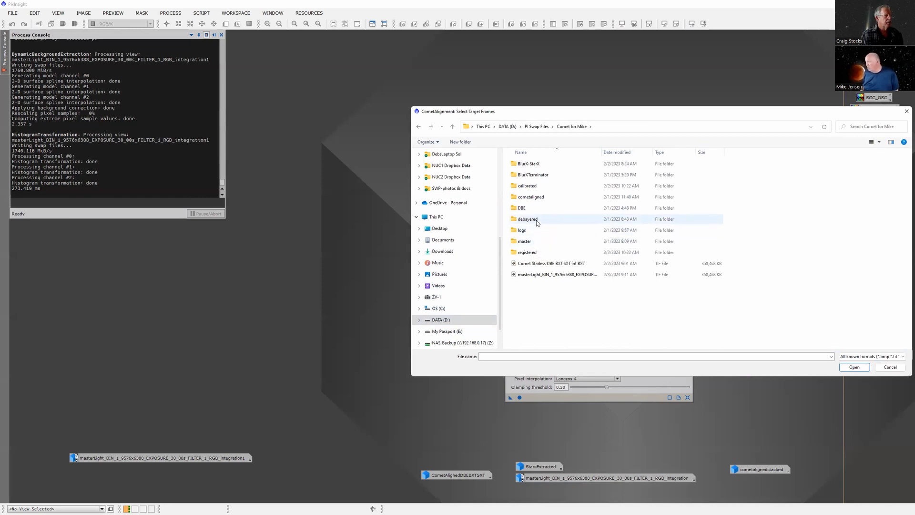
pyautogui.doubleClick(536, 220)
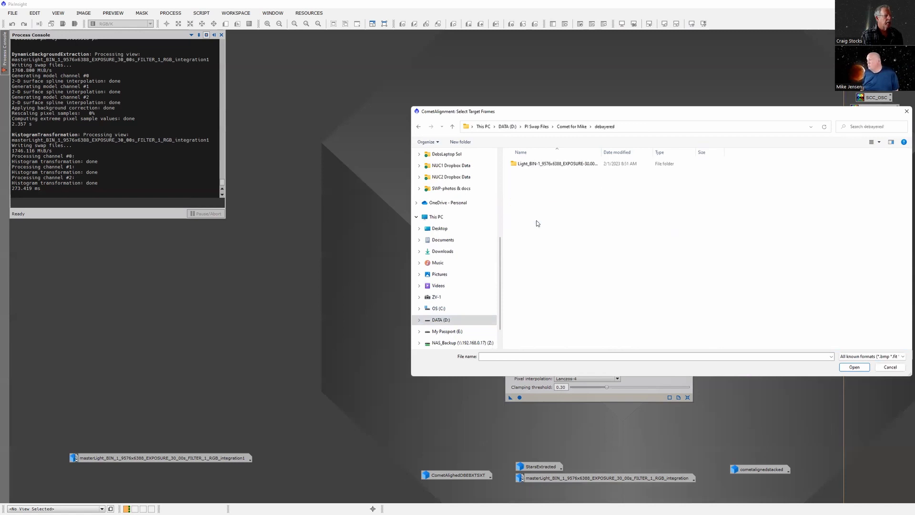
pyautogui.doubleClick(538, 165)
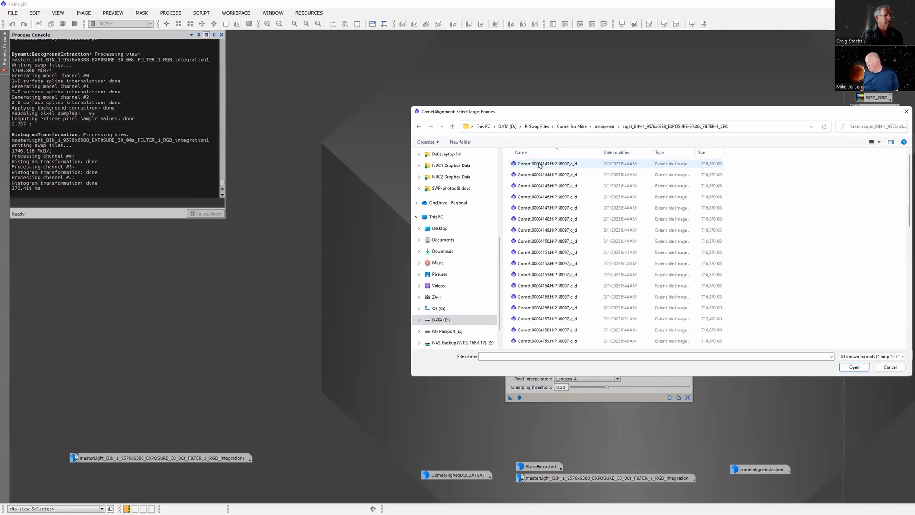
pyautogui.click(541, 165)
pyautogui.scroll(-4, 693, 247)
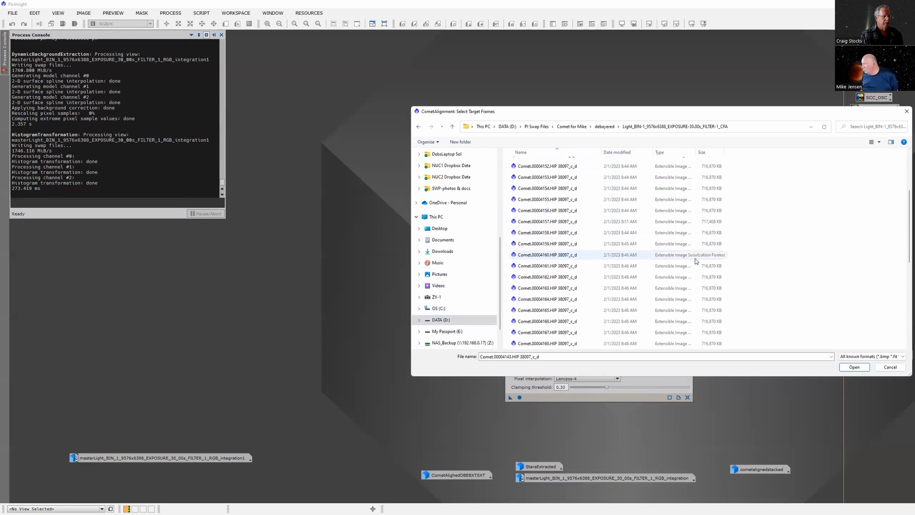
pyautogui.scroll(-5, 692, 258)
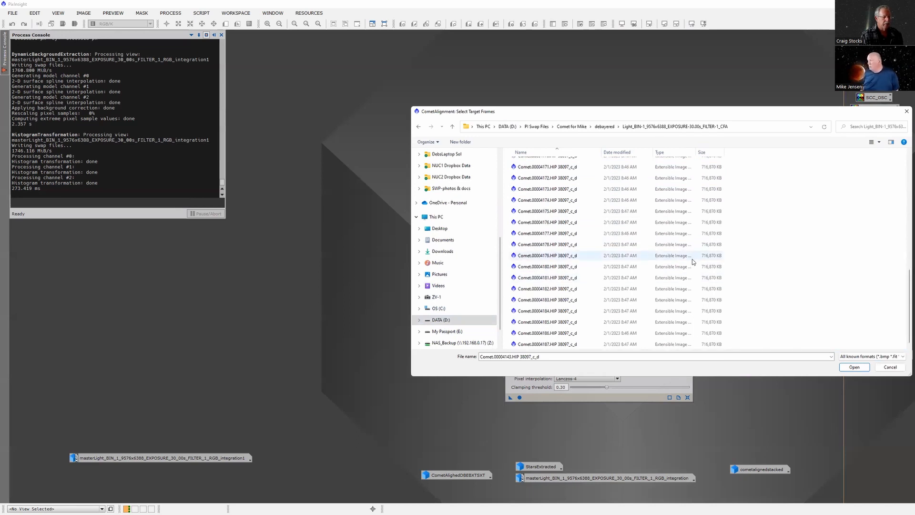
pyautogui.keyDown('shift'); pyautogui.click(619, 344); pyautogui.keyUp('shift')
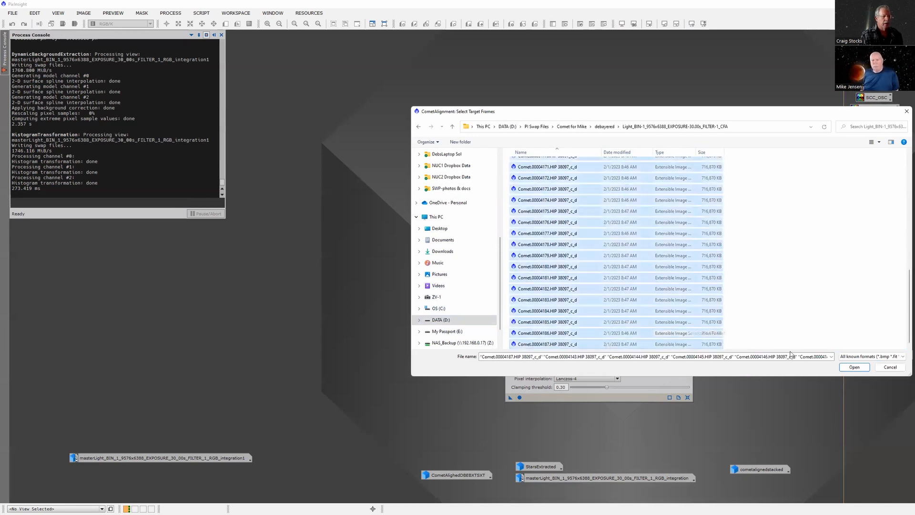
pyautogui.click(854, 367)
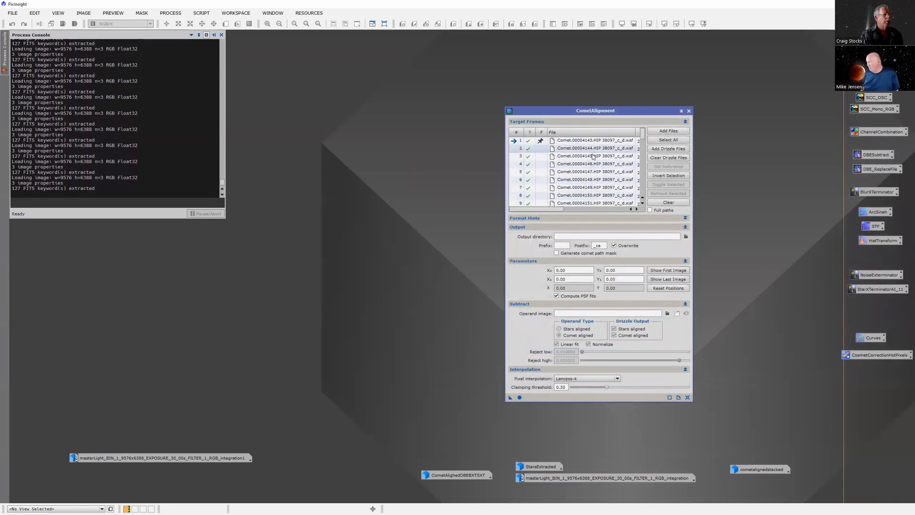
pyautogui.moveTo(644, 137)
pyautogui.mouseDown()
pyautogui.moveTo(649, 178)
pyautogui.moveTo(650, 133)
pyautogui.mouseUp()
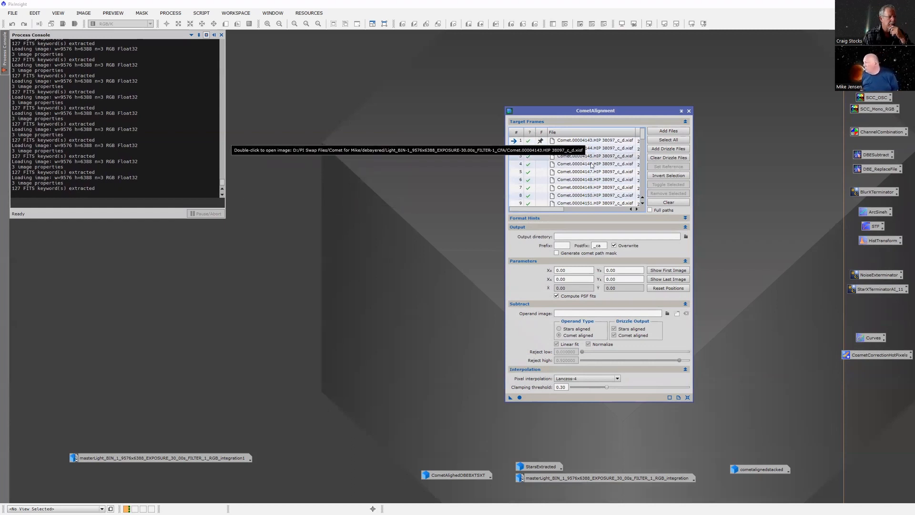
# Set the CometAlignment output directory to the cometaligned folder inside the comet project's swap folder.
pyautogui.click(686, 237)
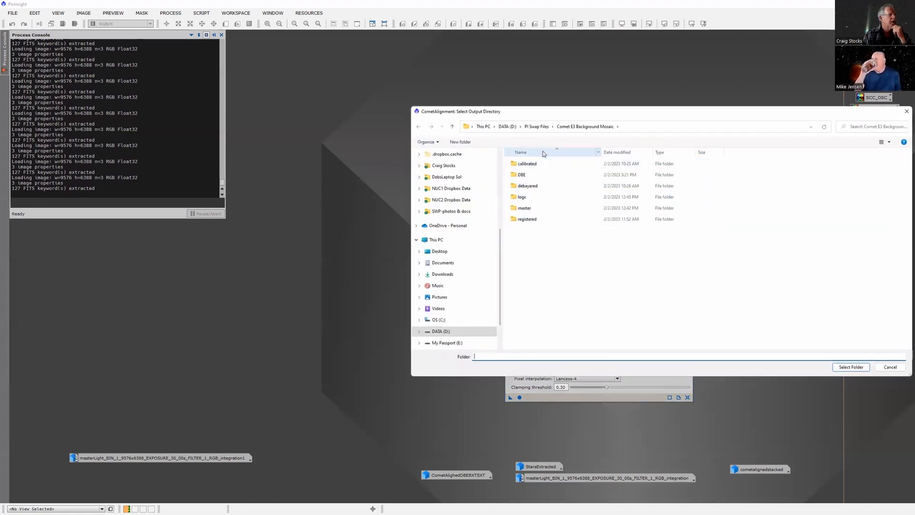
pyautogui.click(536, 126)
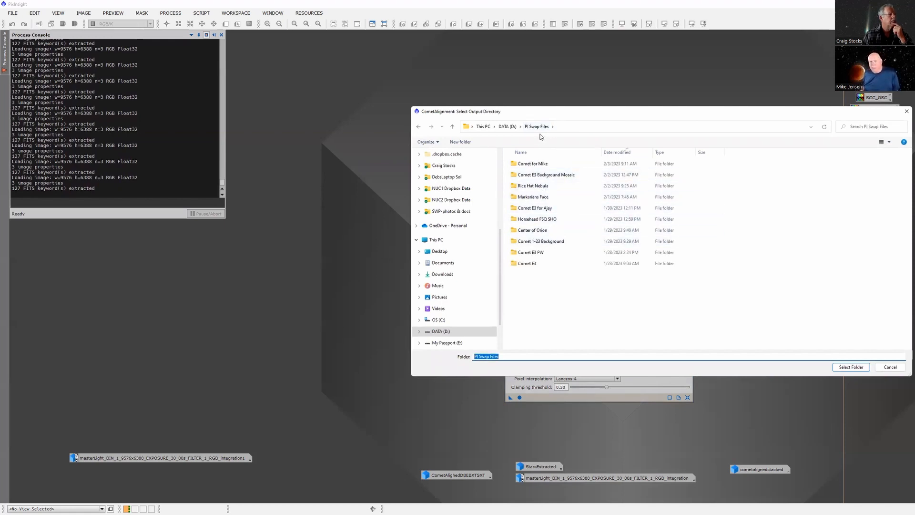
pyautogui.doubleClick(534, 165)
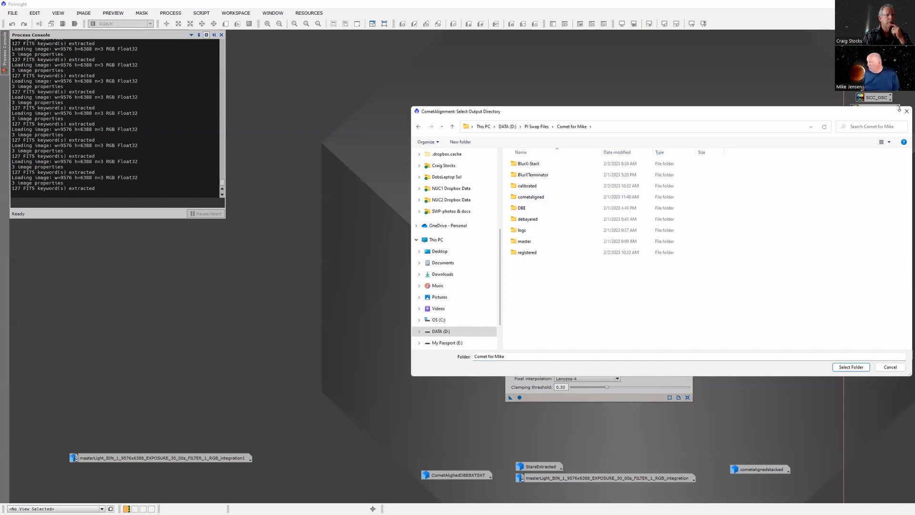
pyautogui.click(553, 199)
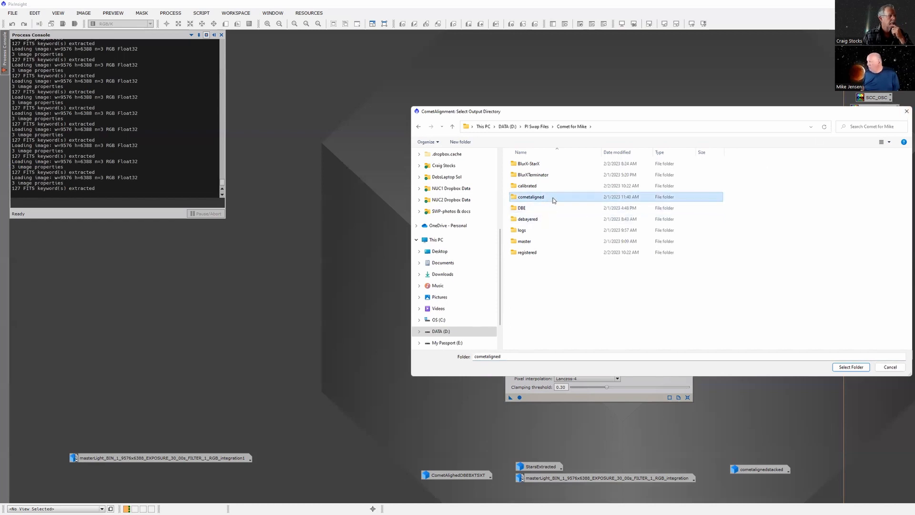
pyautogui.click(851, 367)
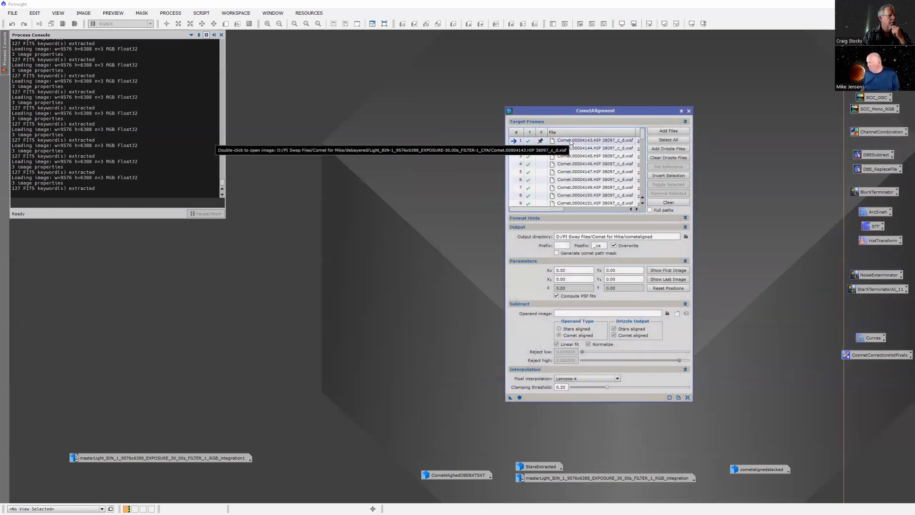
# Open the first target frame, Comet.00004143, auto-stretch its display, and mark the comet nucleus as the first CometAlignment position.
pyautogui.doubleClick(570, 141)
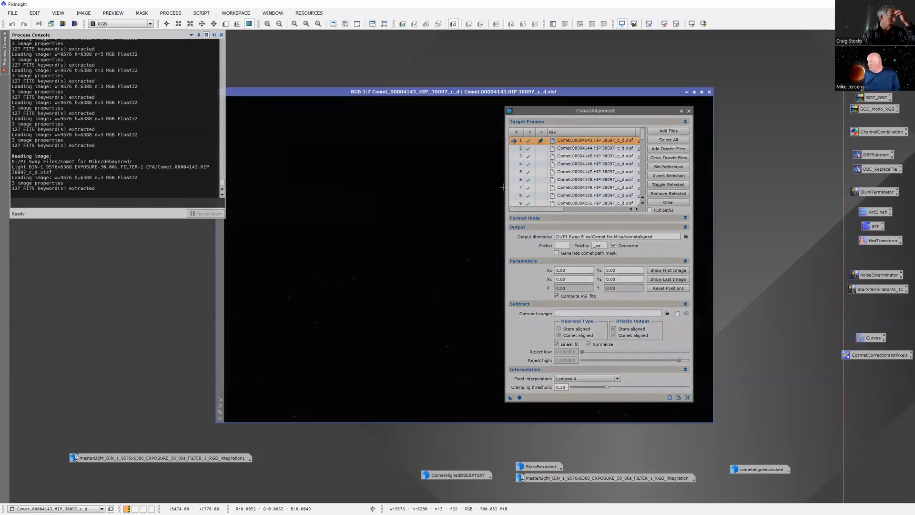
pyautogui.moveTo(471, 92); pyautogui.dragTo(355, 95)
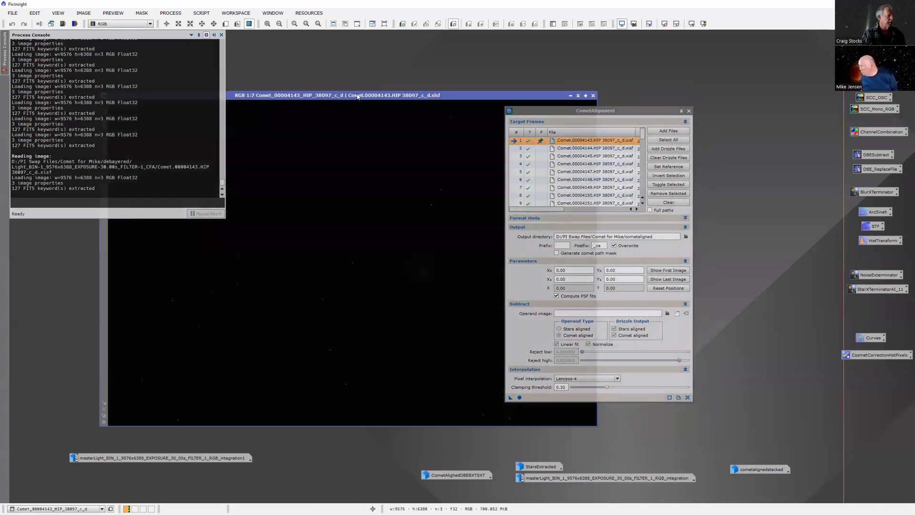
pyautogui.click(692, 24)
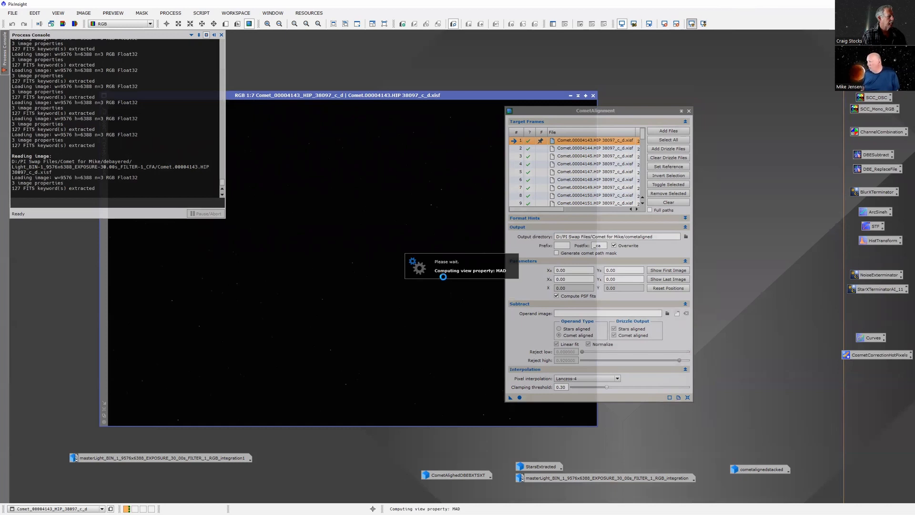
pyautogui.scroll(3, 423, 269)
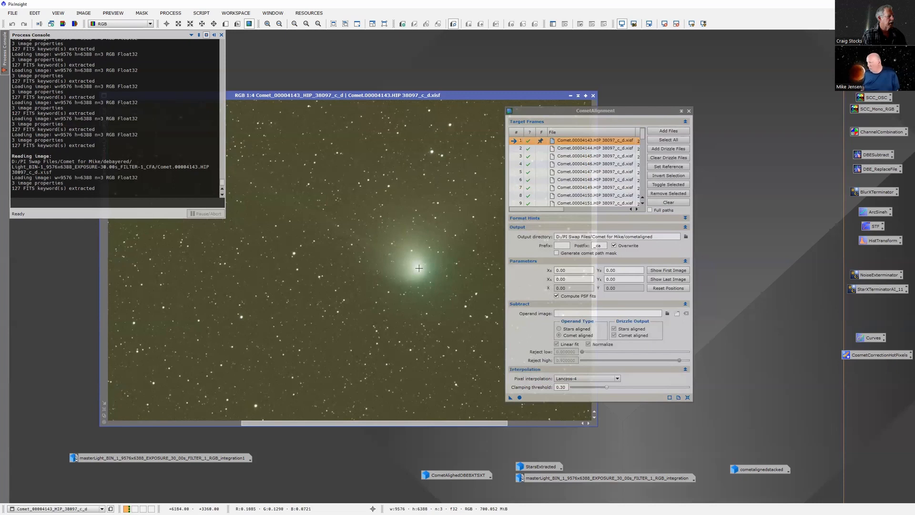
pyautogui.click(419, 269)
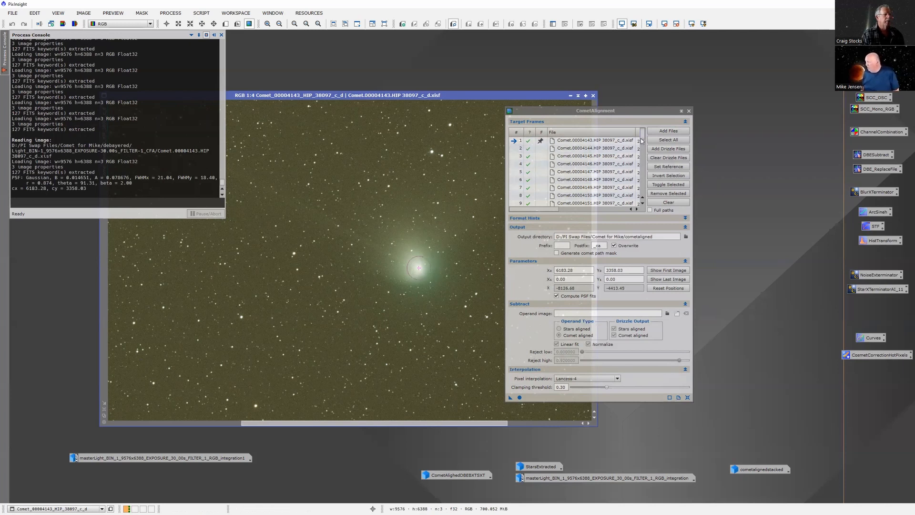
# Open the last target frame, Comet.00004187, auto-stretch its display, and mark the comet nucleus as the last CometAlignment position.
pyautogui.moveTo(643, 136); pyautogui.dragTo(639, 201)
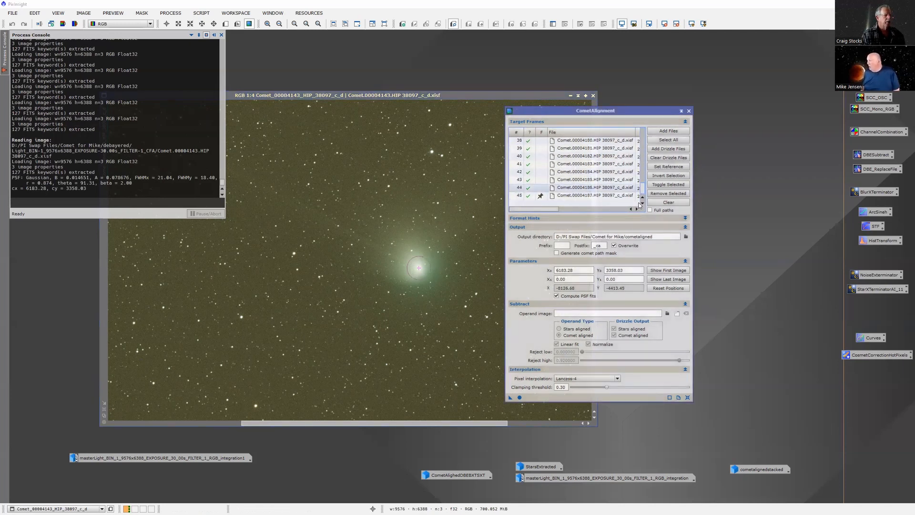
pyautogui.doubleClick(592, 195)
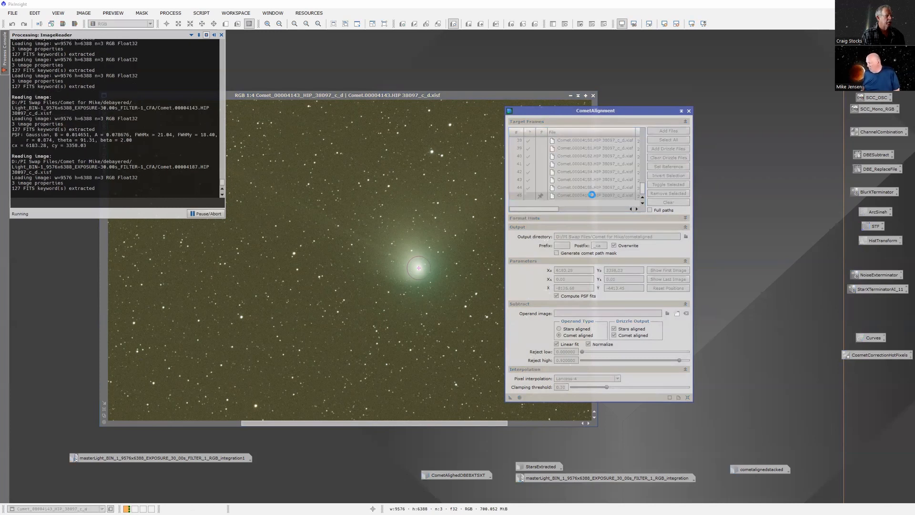
pyautogui.click(694, 25)
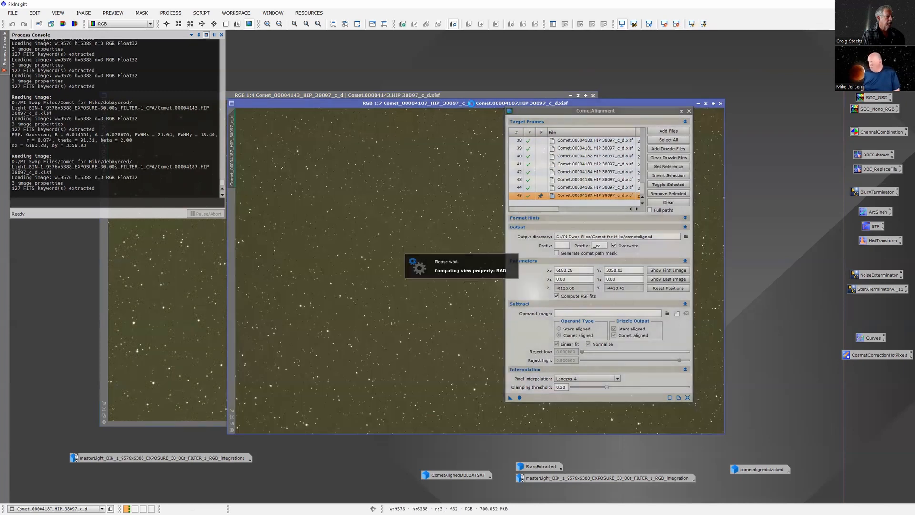
pyautogui.moveTo(471, 104); pyautogui.dragTo(368, 100)
pyautogui.scroll(4, 430, 287)
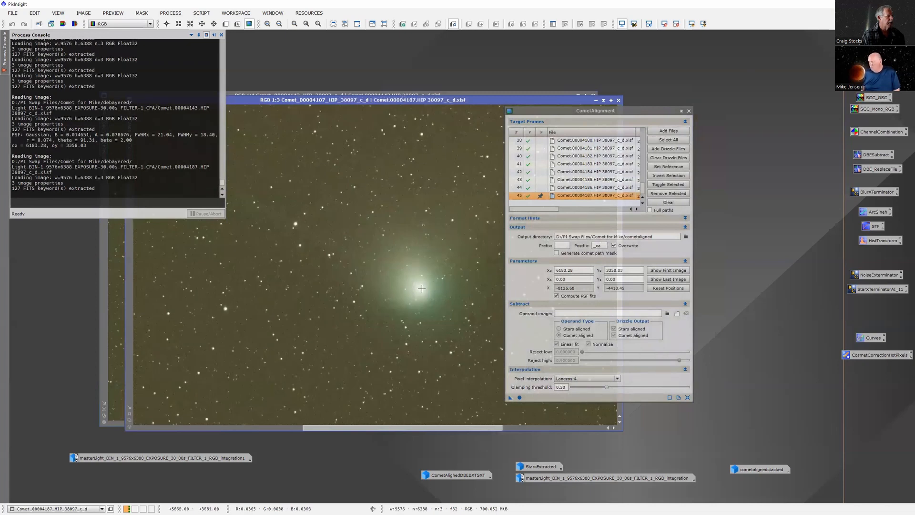
pyautogui.click(421, 288)
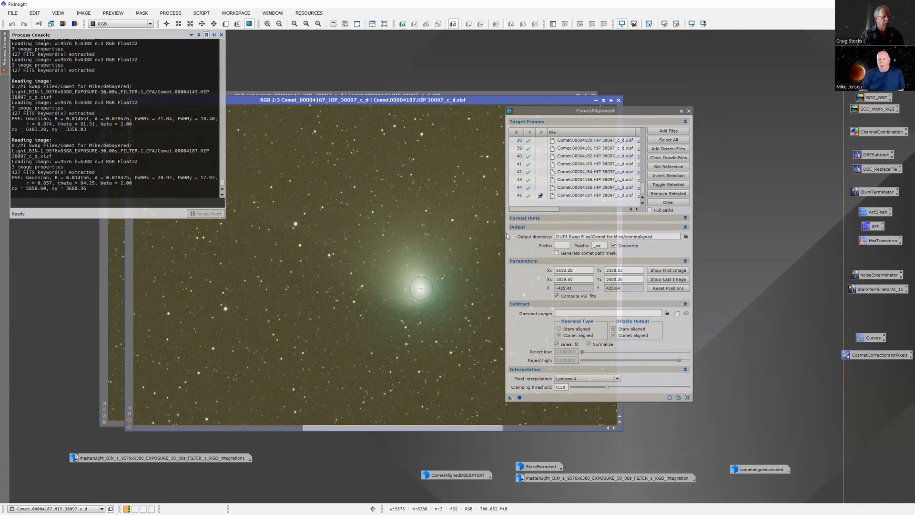
# Close the CometAlignment process and the two opened comet frames.
pyautogui.click(689, 111)
pyautogui.click(618, 100)
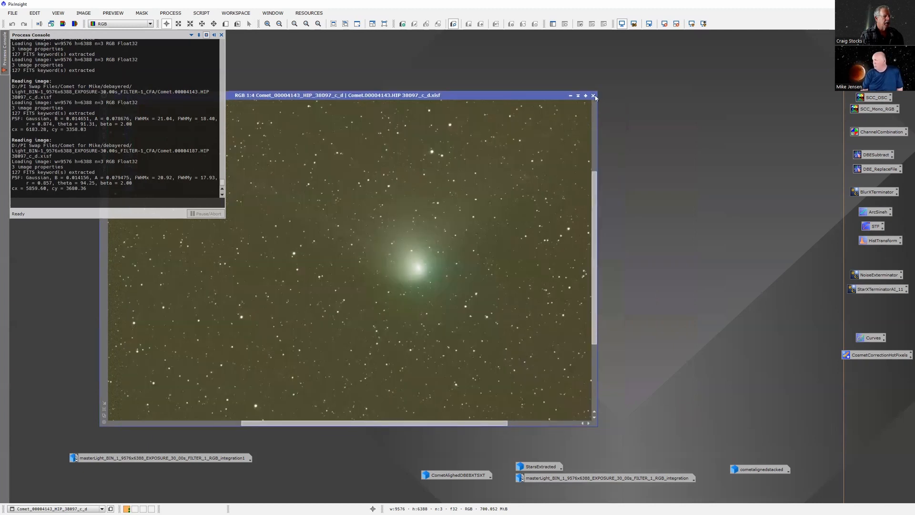
pyautogui.click(593, 95)
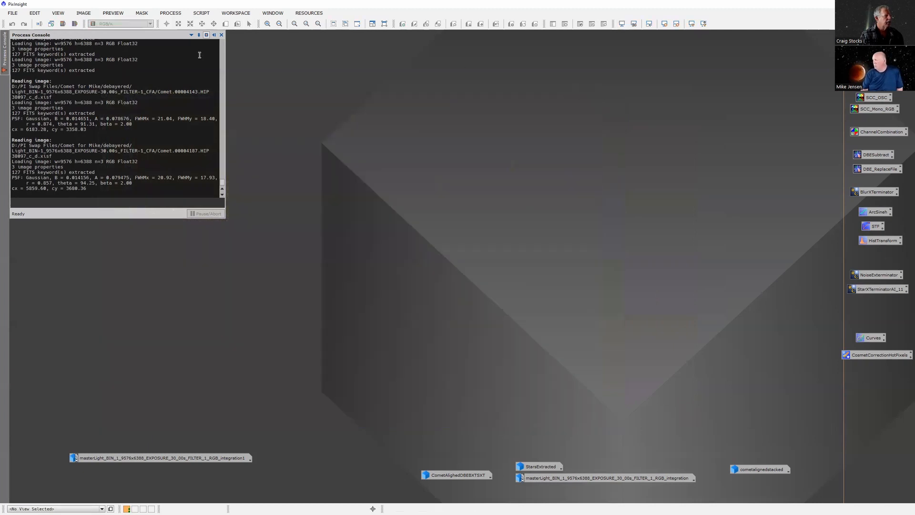
# Open the Blink process and clear the previously loaded comet frames from it.
pyautogui.click(170, 13)
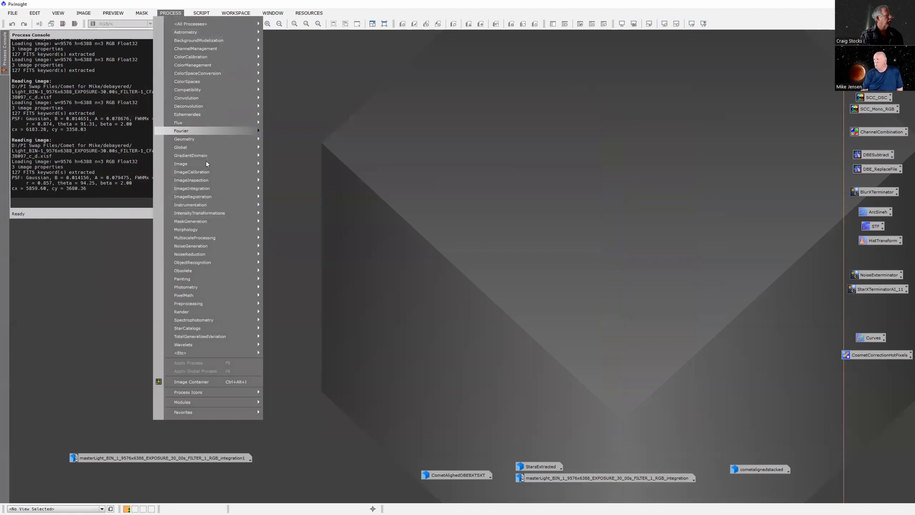
pyautogui.click(286, 183)
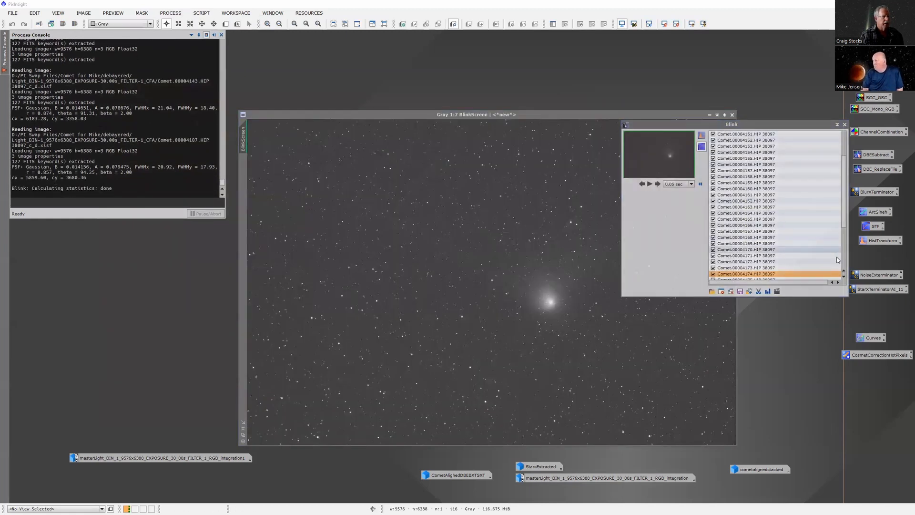
pyautogui.click(731, 291)
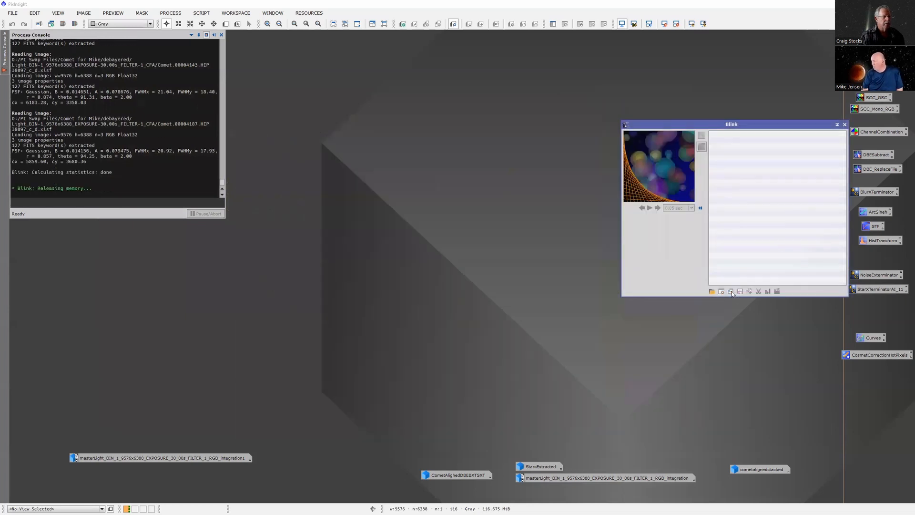
# Load all comet-aligned frames with the _c_d_ca suffix from the comet project's cometaligned folder into Blink.
pyautogui.click(711, 291)
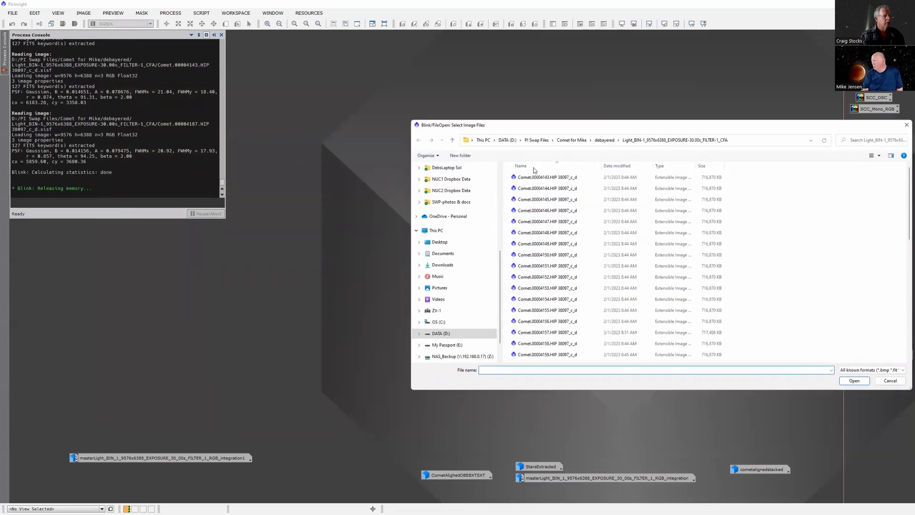
pyautogui.click(603, 141)
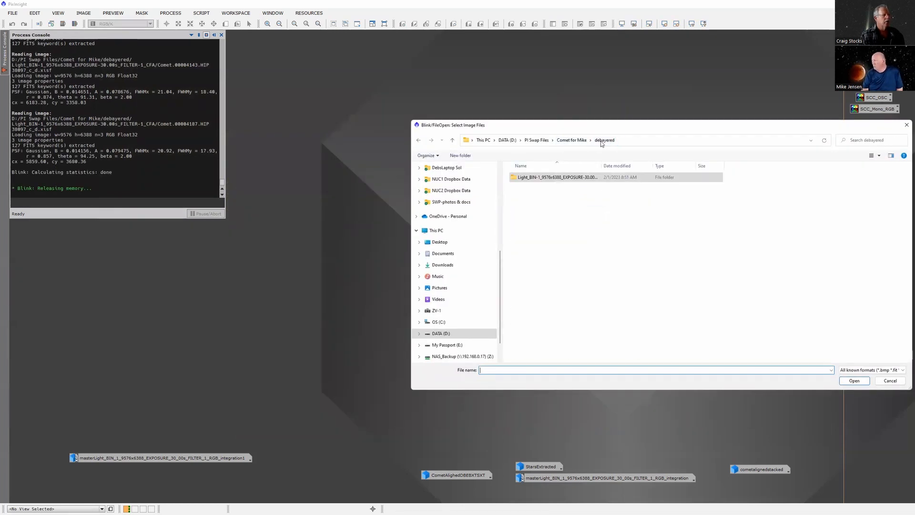
pyautogui.click(574, 140)
pyautogui.doubleClick(533, 211)
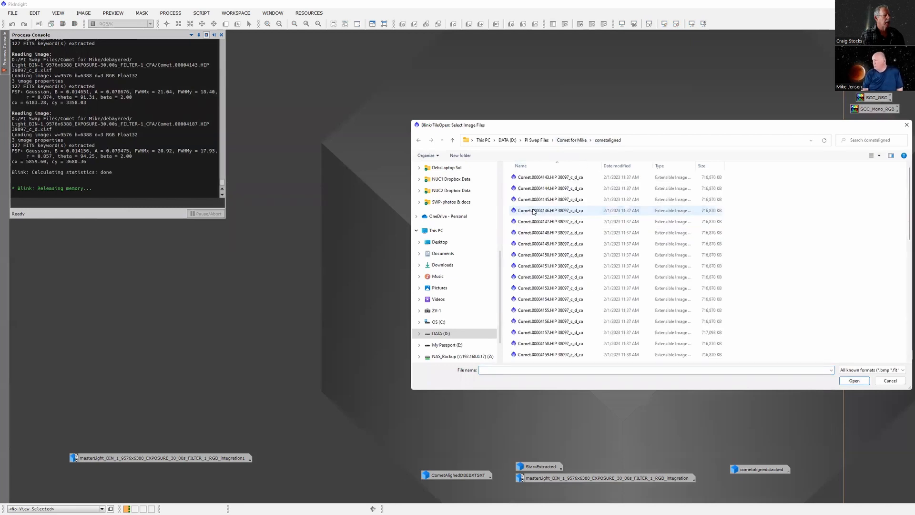
pyautogui.click(600, 181)
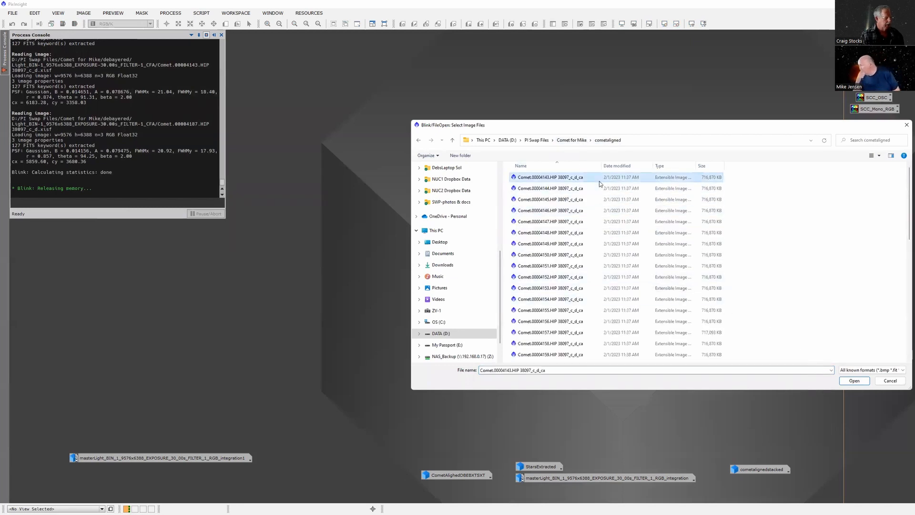
pyautogui.hotkey('ctrl', 'a')
pyautogui.click(854, 380)
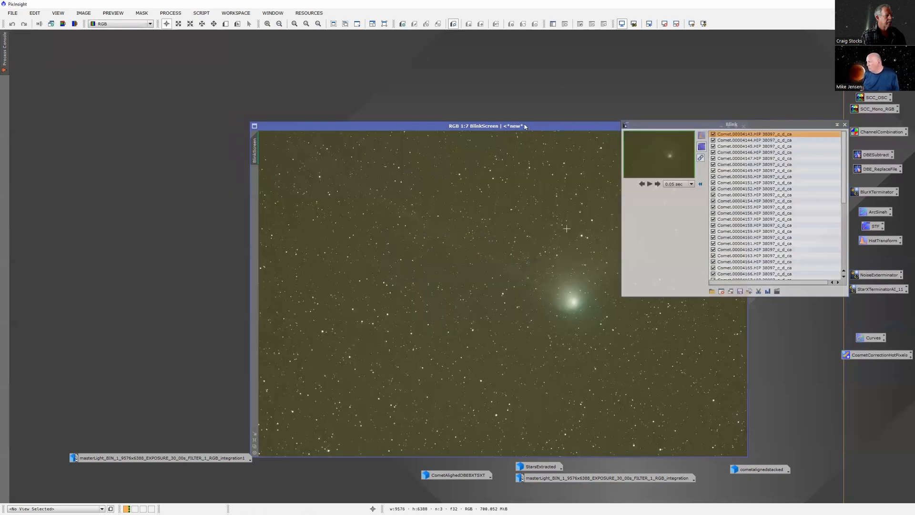
# Play the comet-aligned frames in Blink to check the alignment, stop playback, and close Blink and its BlinkScreen image.
pyautogui.moveTo(525, 126); pyautogui.dragTo(401, 73)
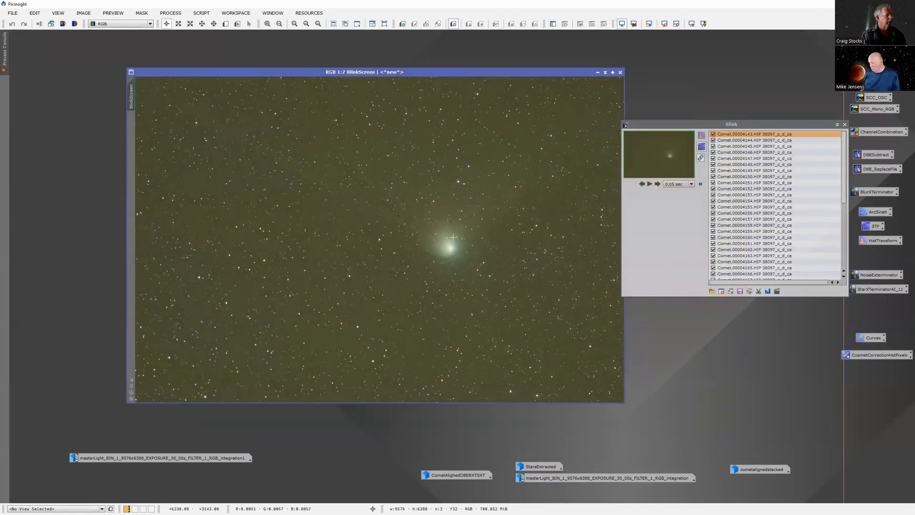
pyautogui.click(650, 184)
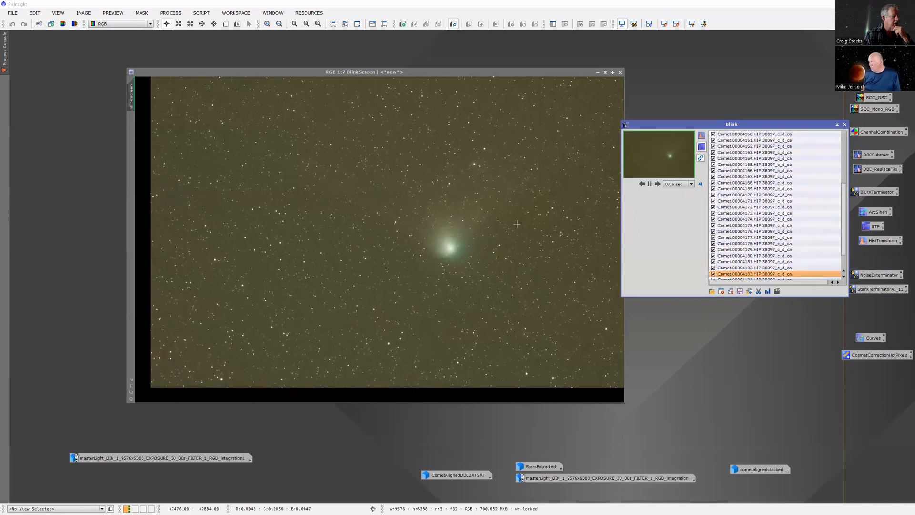
pyautogui.click(650, 184)
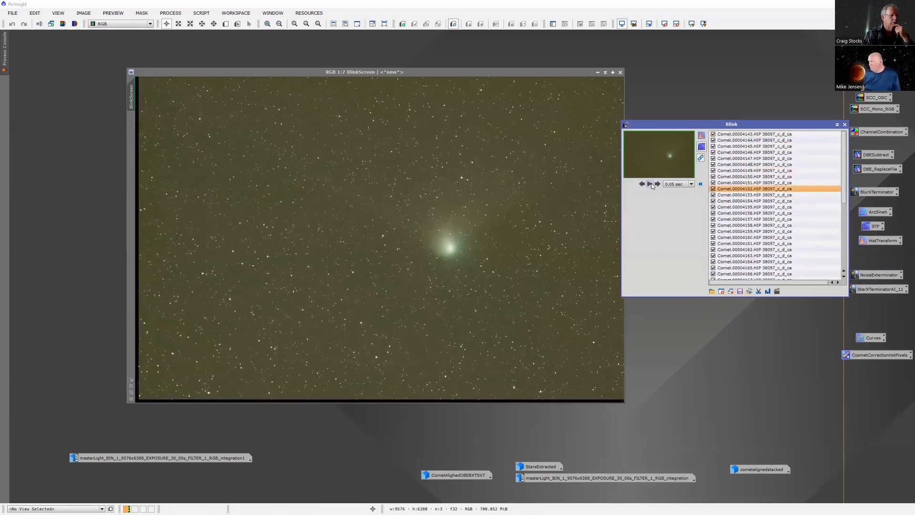
pyautogui.click(845, 125)
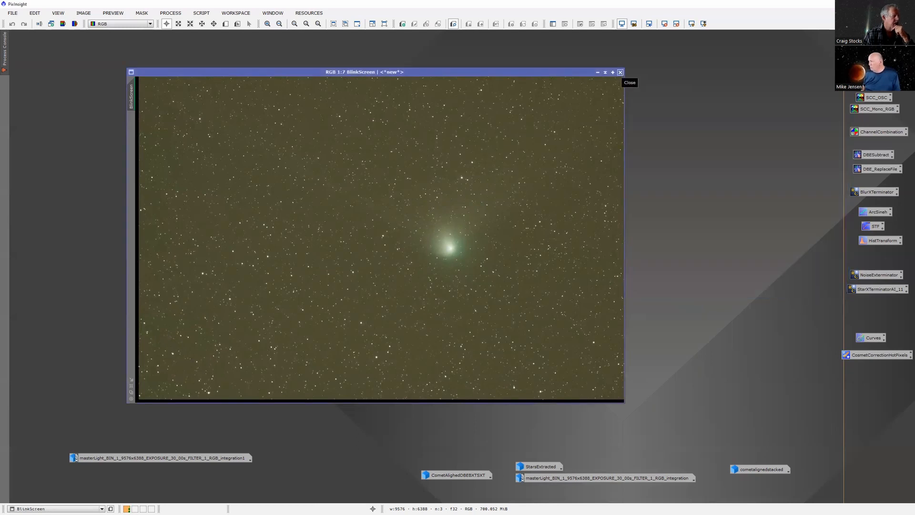
pyautogui.click(620, 73)
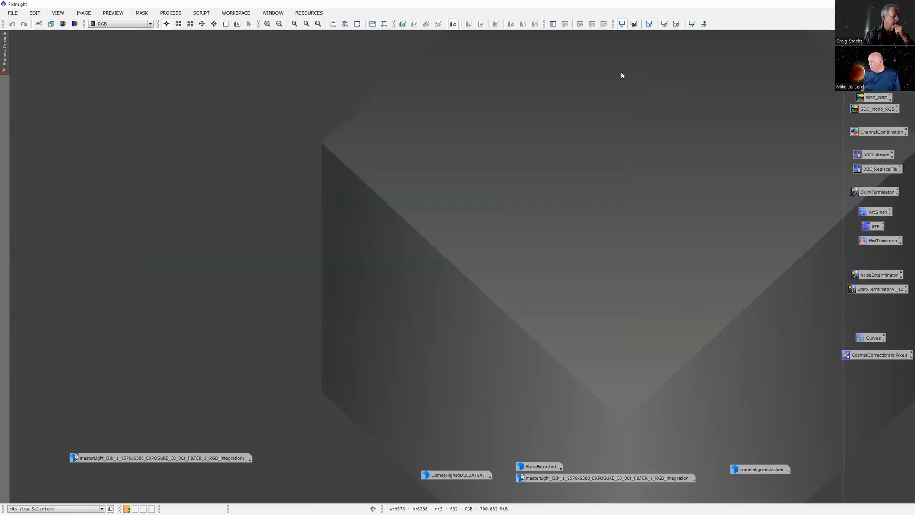
# Open the ImageIntegration process and clear the previously loaded comet frames from it.
pyautogui.click(171, 13)
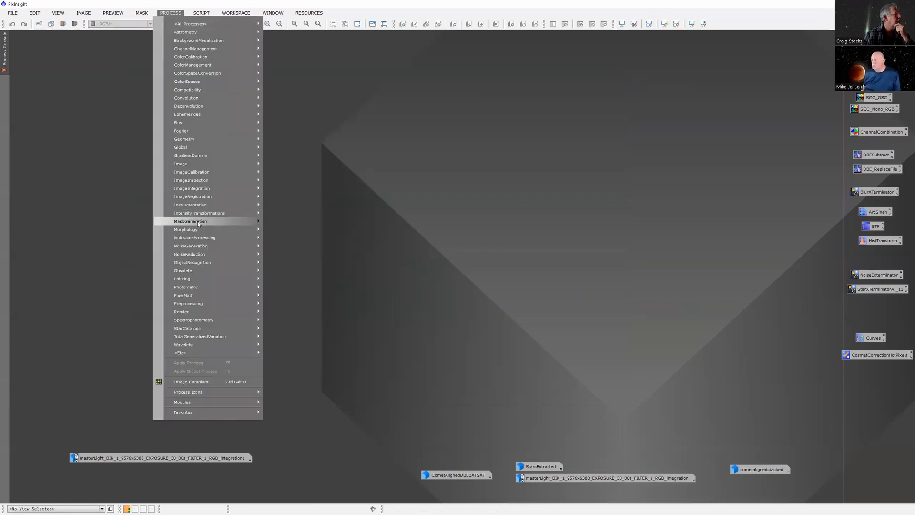
pyautogui.moveTo(215, 189)
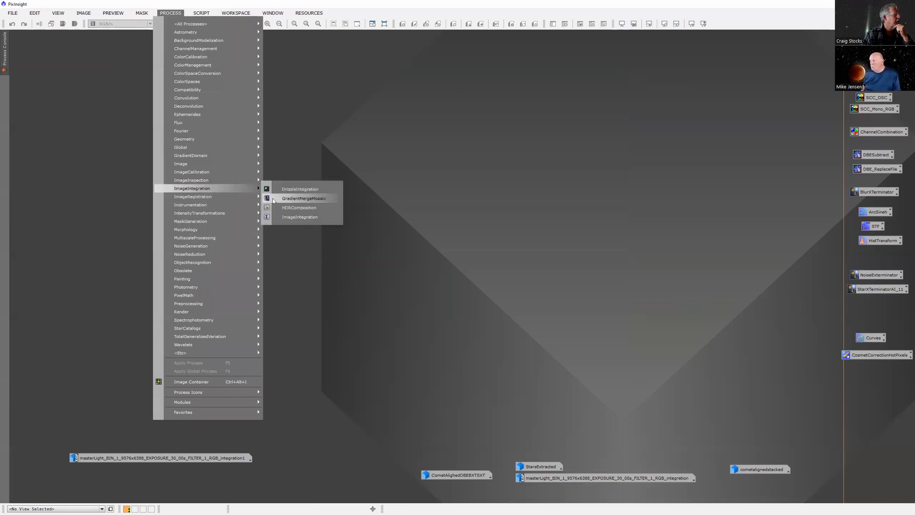
pyautogui.click(285, 216)
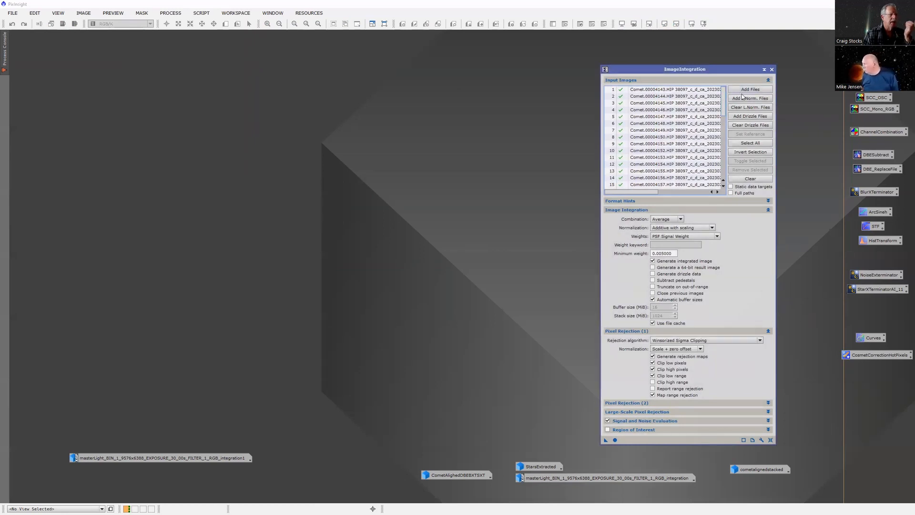
pyautogui.click(750, 178)
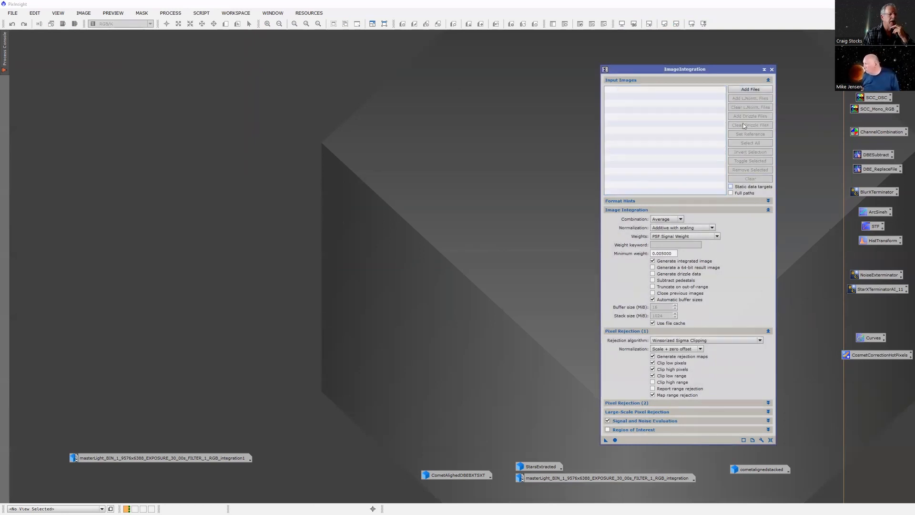
# Load all comet-aligned frames with the _c_d_ca suffix from the cometaligned folder into ImageIntegration, and close the process without running it.
pyautogui.click(750, 89)
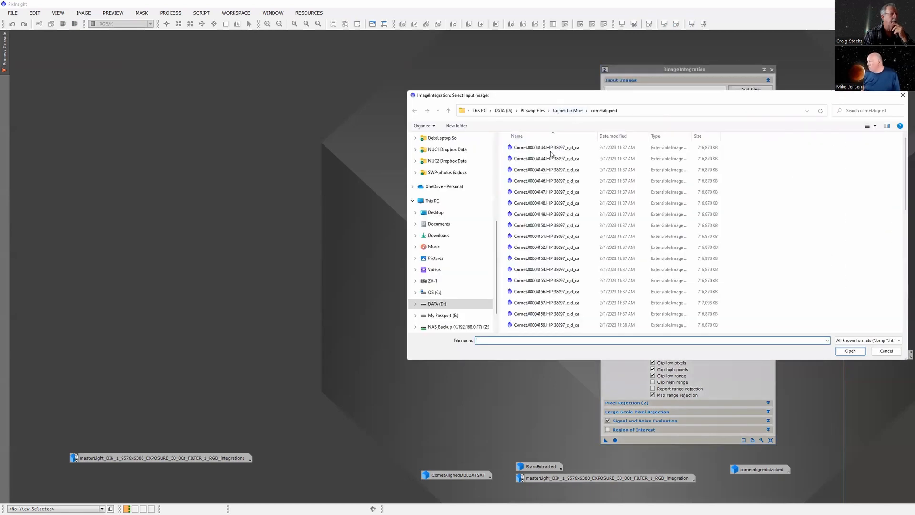
pyautogui.click(552, 149)
pyautogui.hotkey('ctrl', 'a')
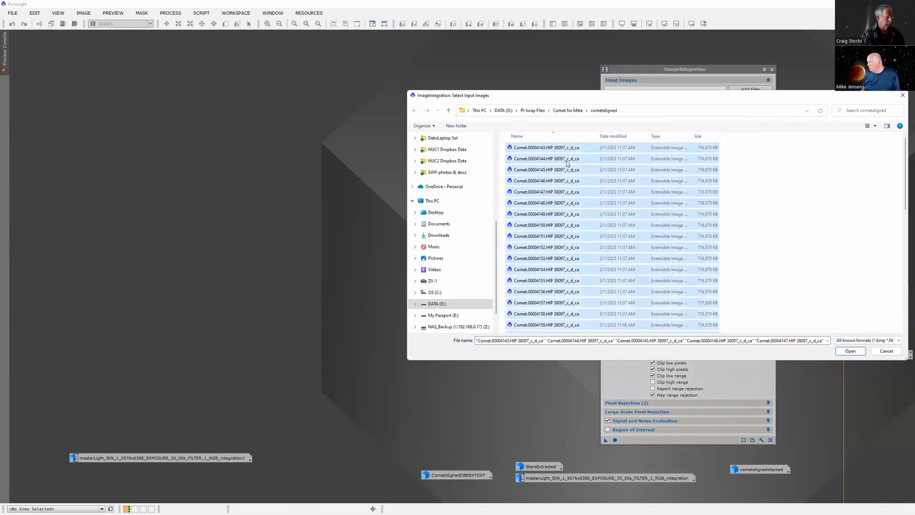
pyautogui.click(850, 350)
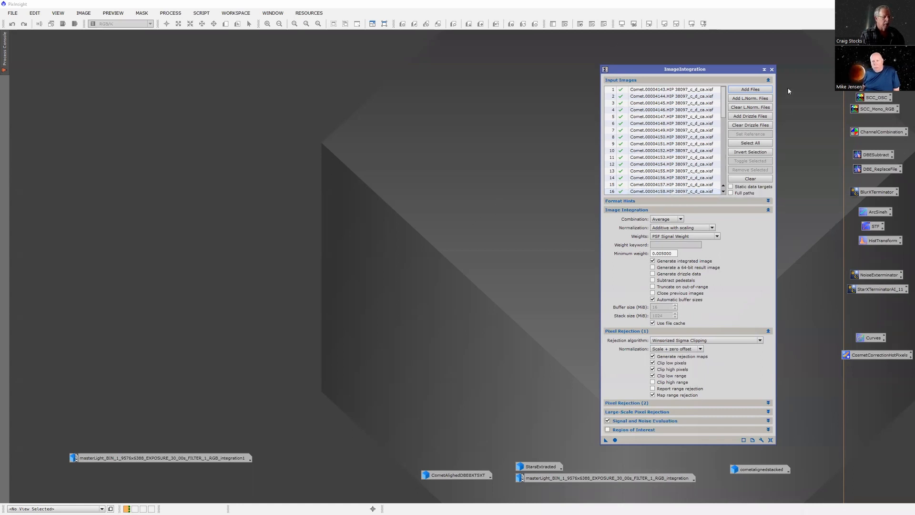
pyautogui.click(772, 71)
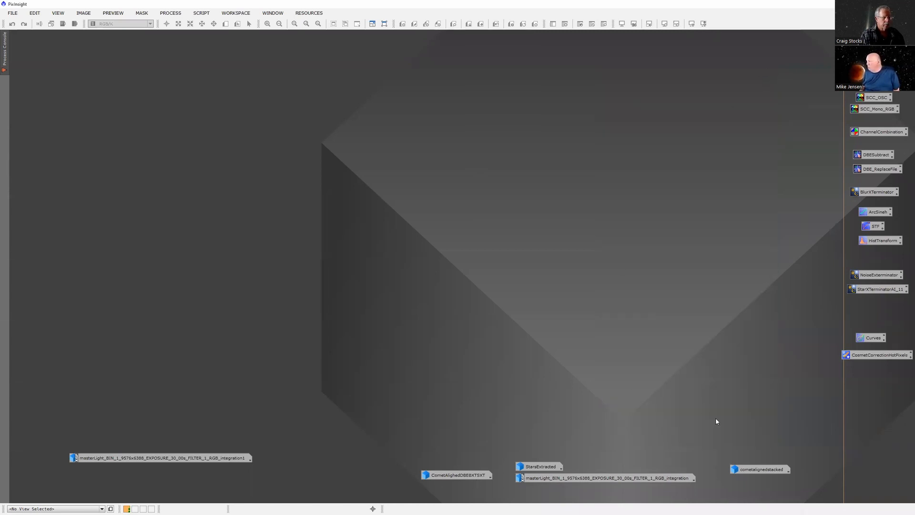
# Restore the minimized cometalignedstacked image and examine the comet and the surrounding background up close.
pyautogui.doubleClick(759, 469)
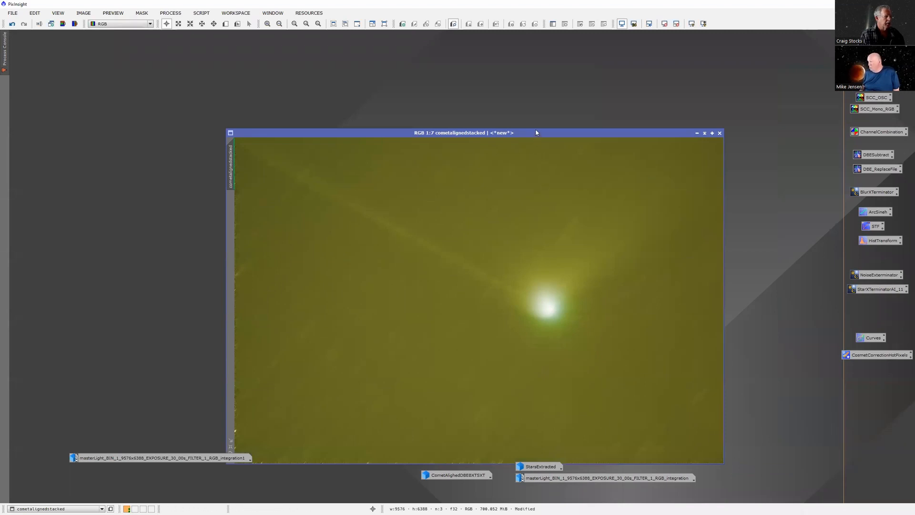
pyautogui.moveTo(536, 133); pyautogui.dragTo(524, 88)
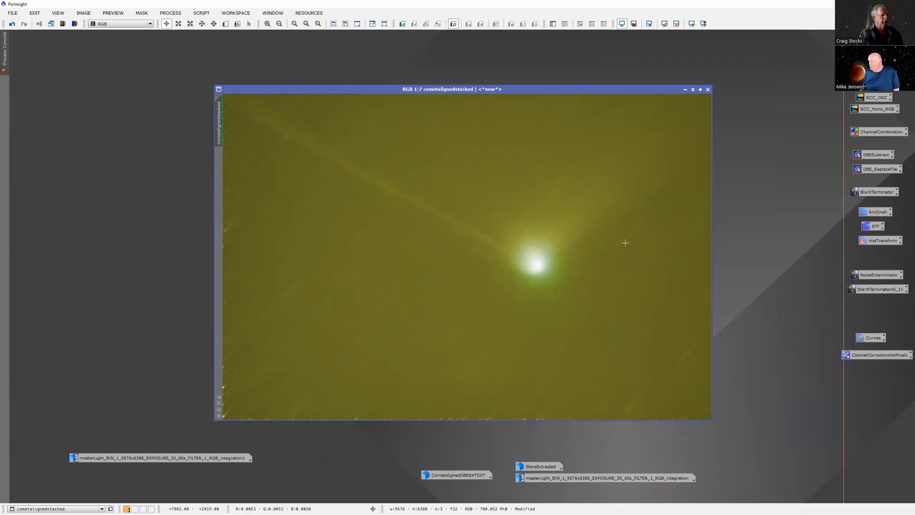
pyautogui.scroll(3, 487, 264)
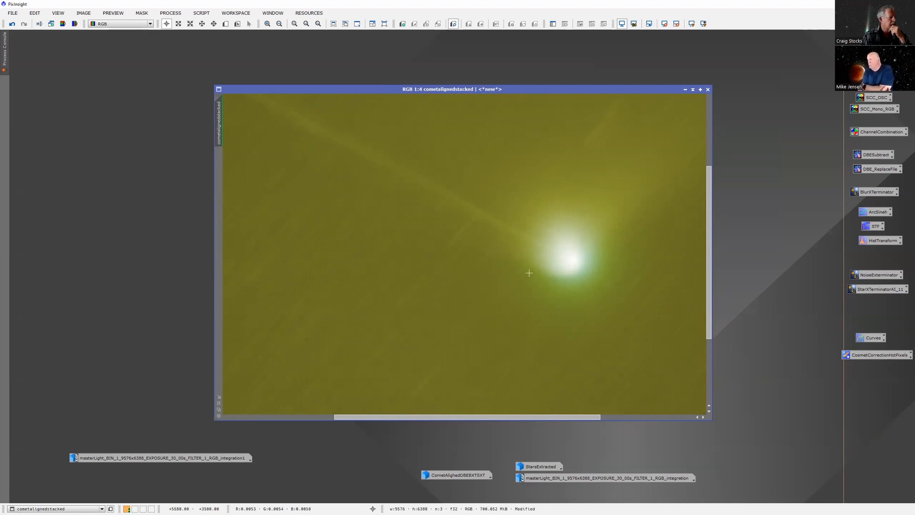
pyautogui.scroll(1, 535, 272)
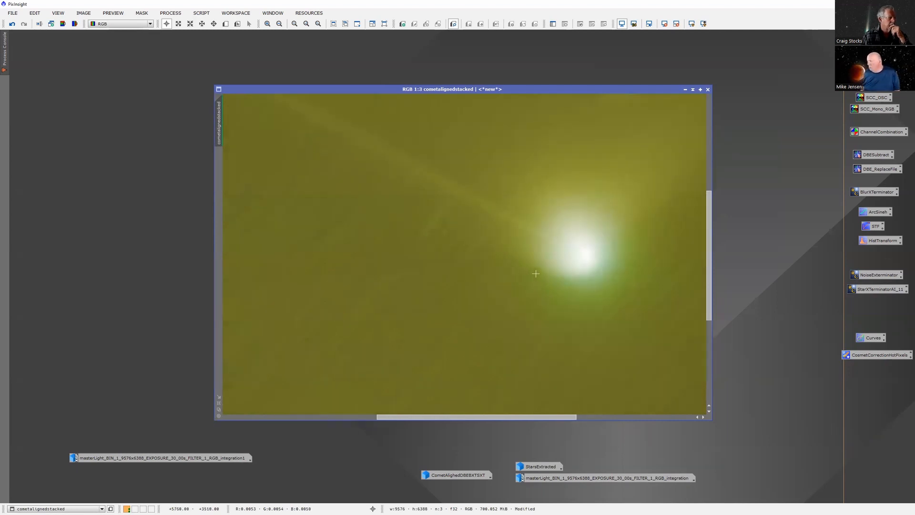
pyautogui.scroll(-6, 536, 273)
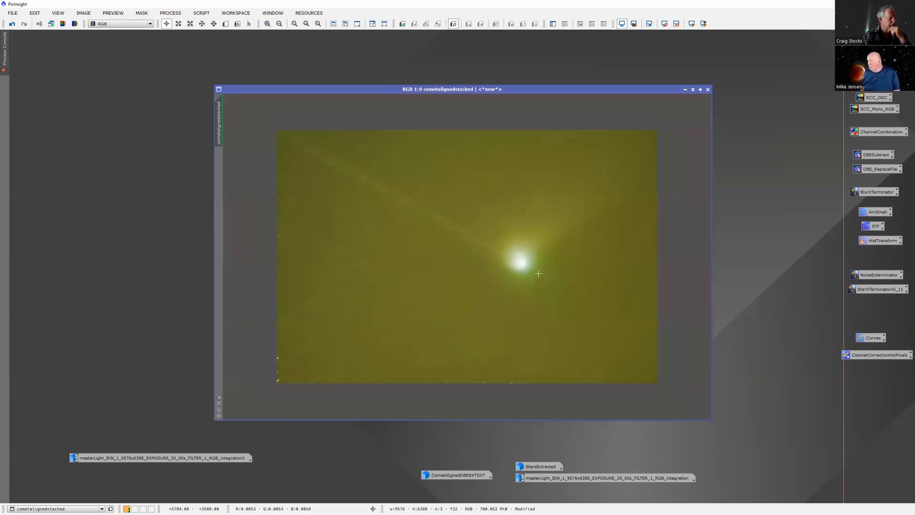
# Apply the saved DBESubtract background extraction to the cometalignedstacked image, refresh its automatic screen stretch, and minimize the image.
pyautogui.doubleClick(877, 155)
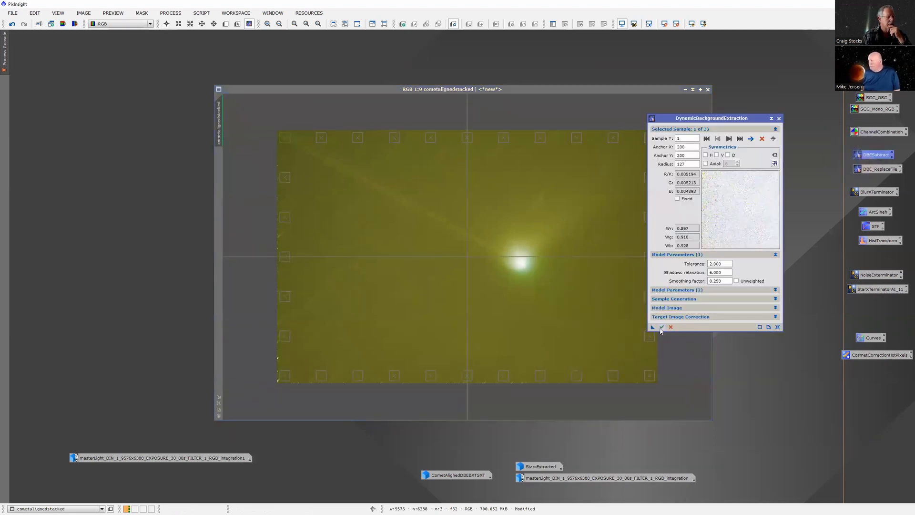
pyautogui.click(661, 327)
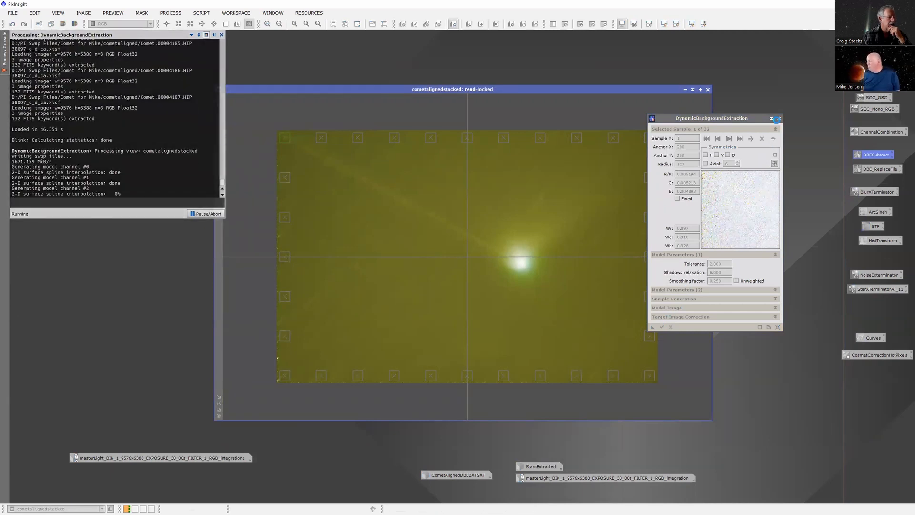
pyautogui.click(779, 118)
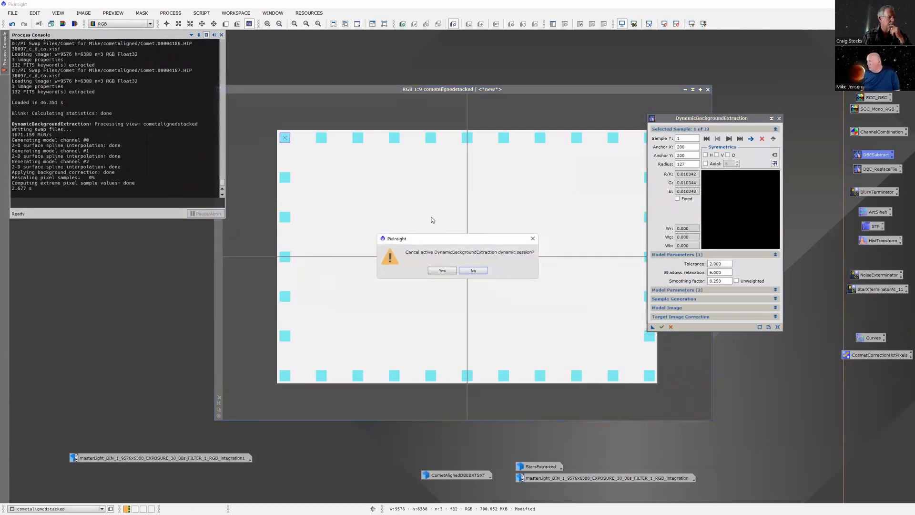
pyautogui.click(443, 271)
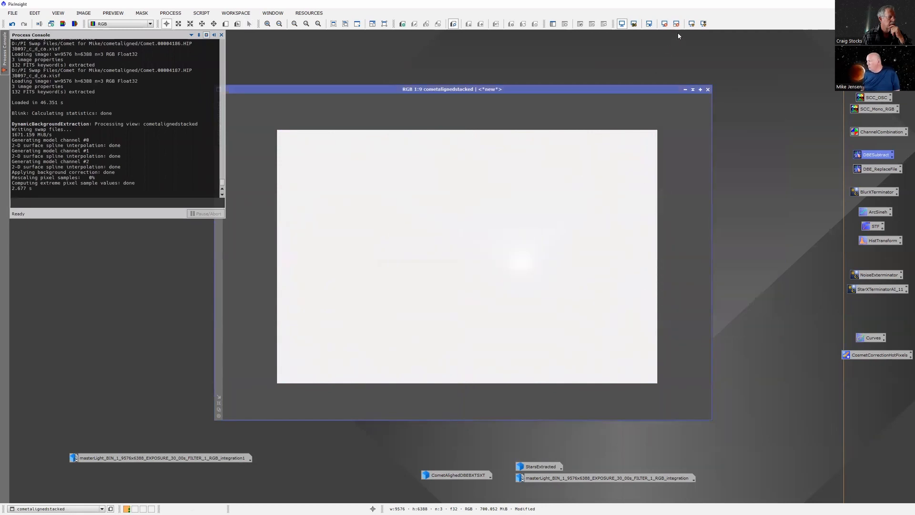
pyautogui.click(691, 24)
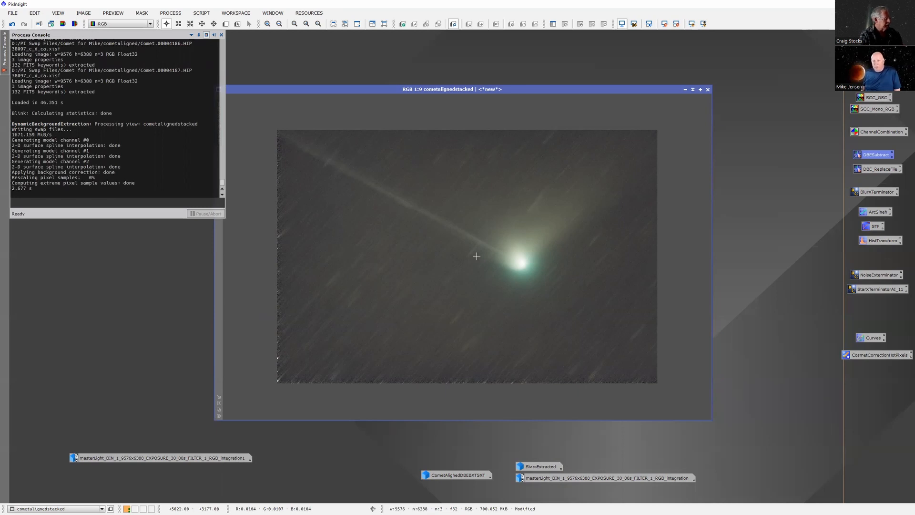
pyautogui.click(685, 89)
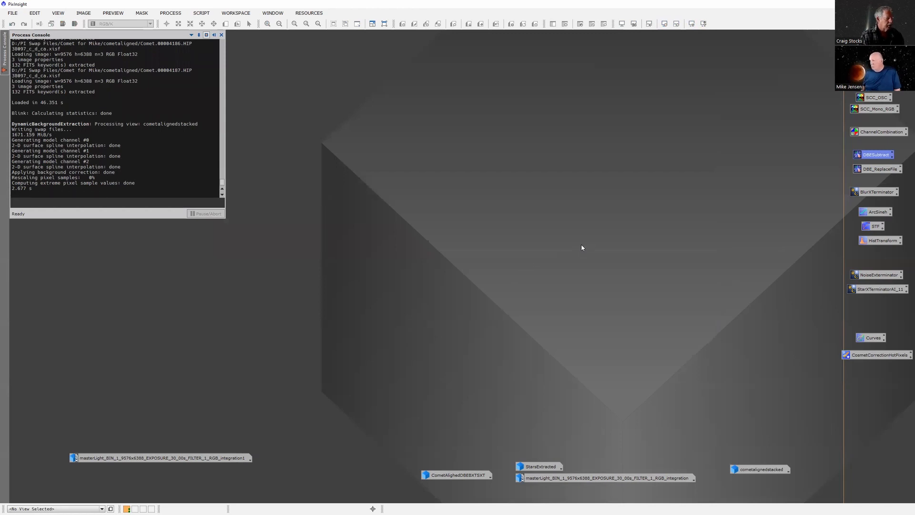
# Create an image container and add all comet-aligned frames with the _c_d_ca suffix from the cometaligned folder to it.
pyautogui.rightClick(606, 238)
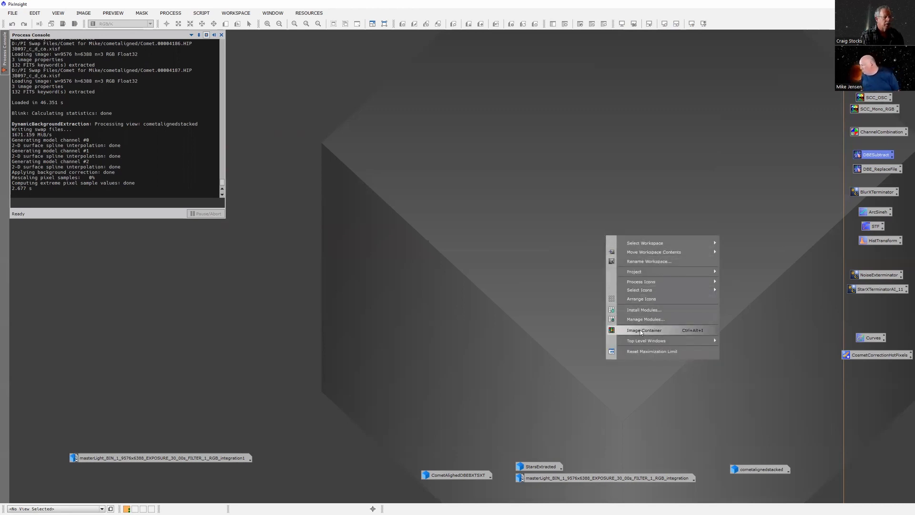
pyautogui.click(640, 332)
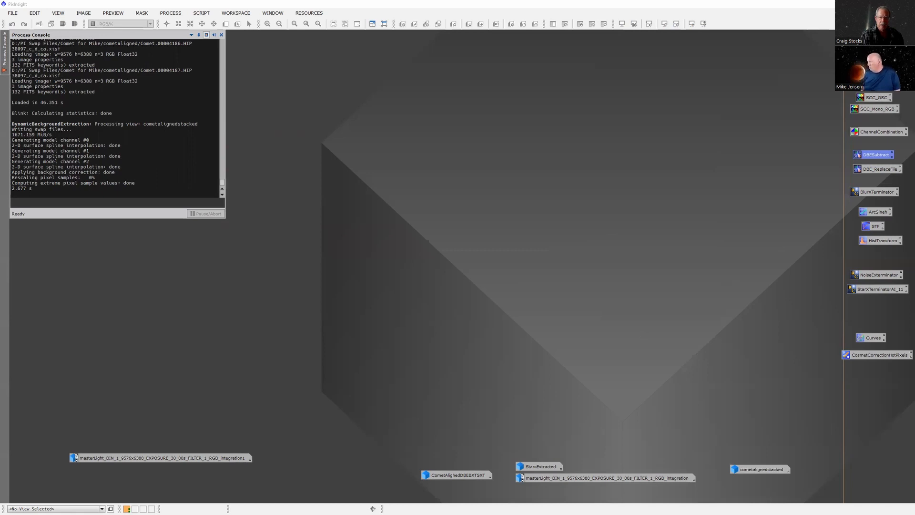
pyautogui.moveTo(681, 120); pyautogui.dragTo(641, 121)
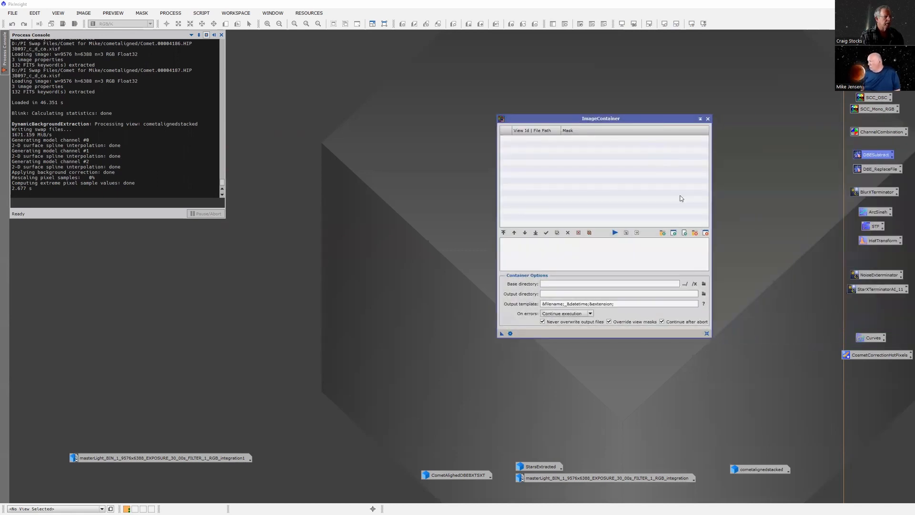
pyautogui.click(661, 233)
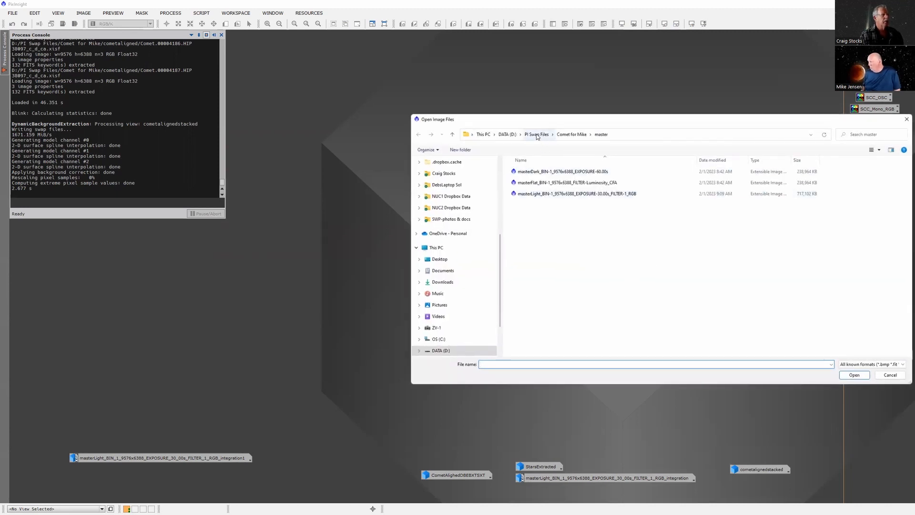
pyautogui.click(562, 134)
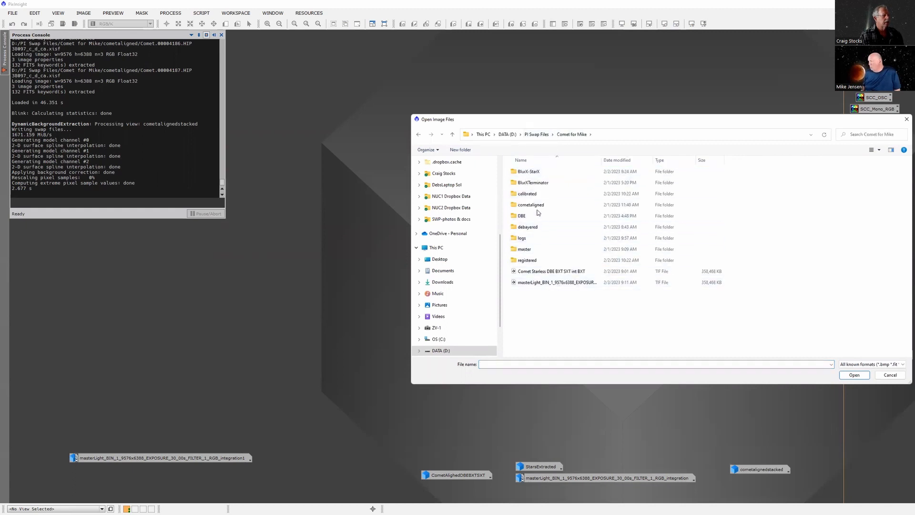
pyautogui.click(538, 210)
pyautogui.doubleClick(539, 210)
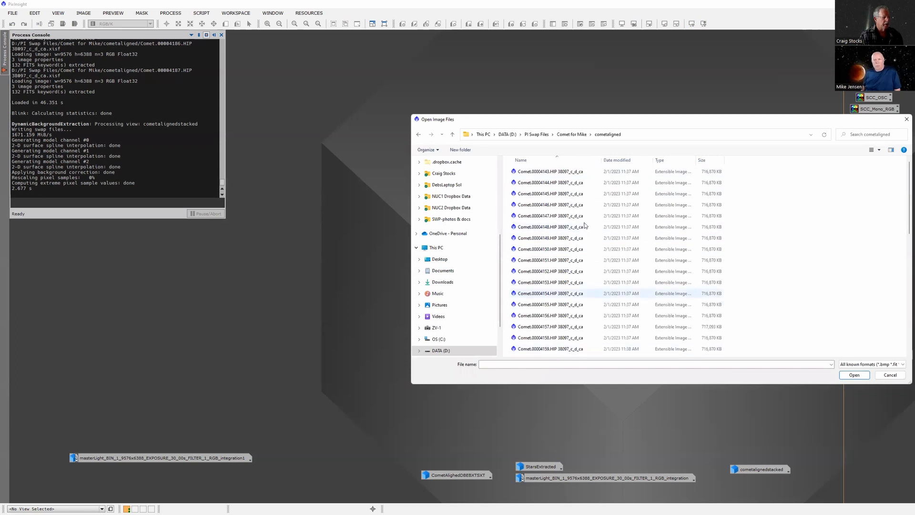
pyautogui.click(577, 173)
pyautogui.hotkey('ctrl', 'a')
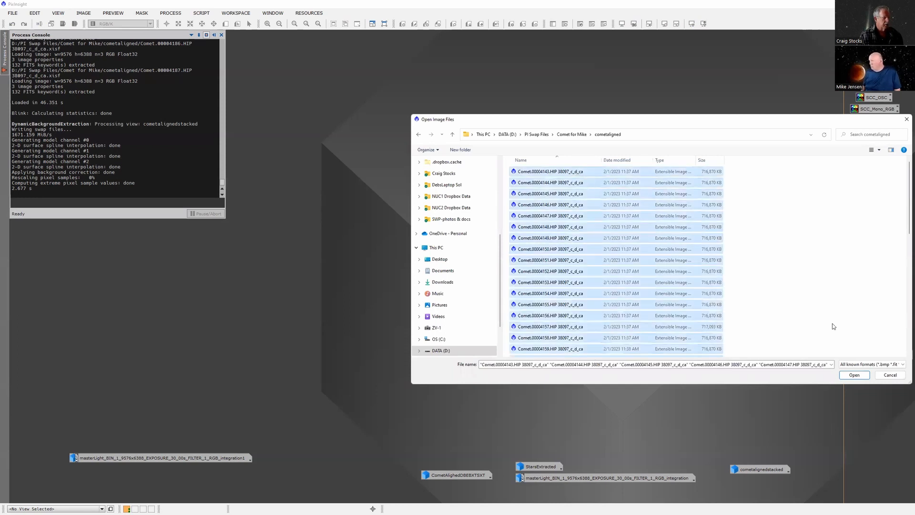
pyautogui.click(847, 375)
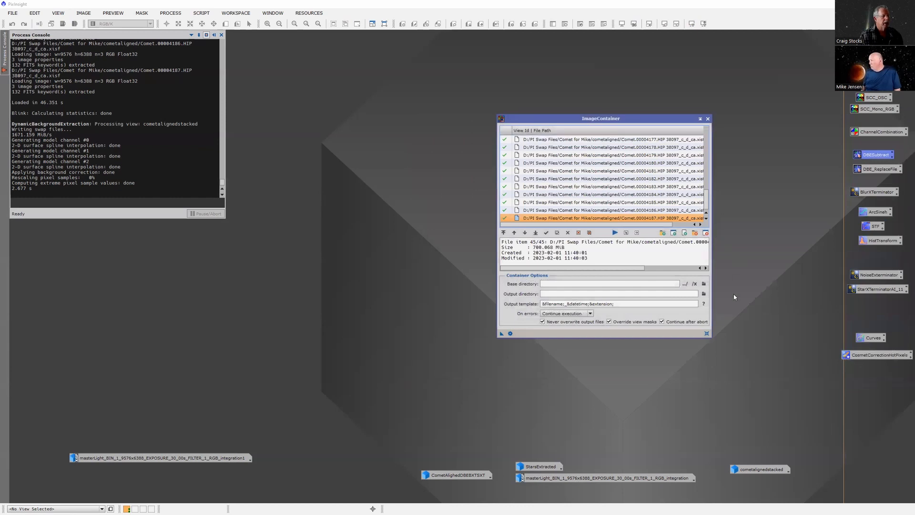
# Create a folder named cometalignedsxt in the comet project folder and set it as the image container's output directory.
pyautogui.click(704, 294)
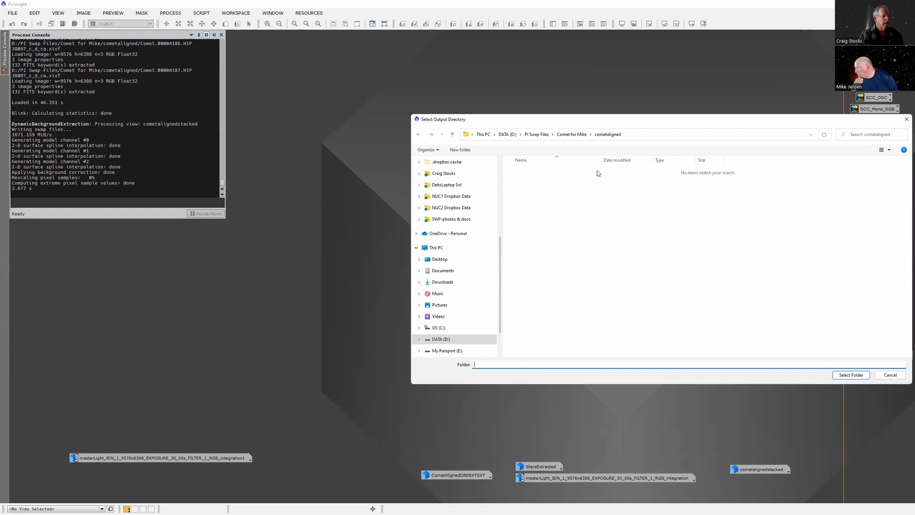
pyautogui.click(574, 135)
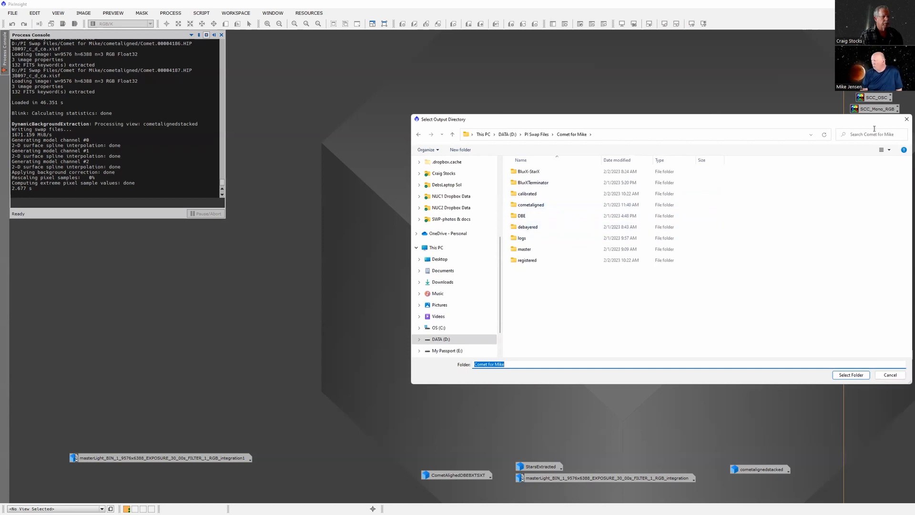
pyautogui.rightClick(577, 319)
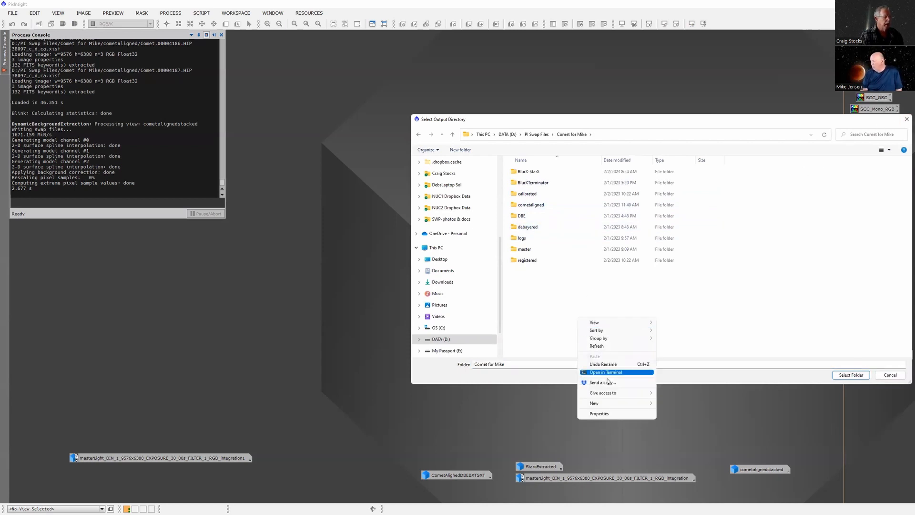
pyautogui.moveTo(608, 396)
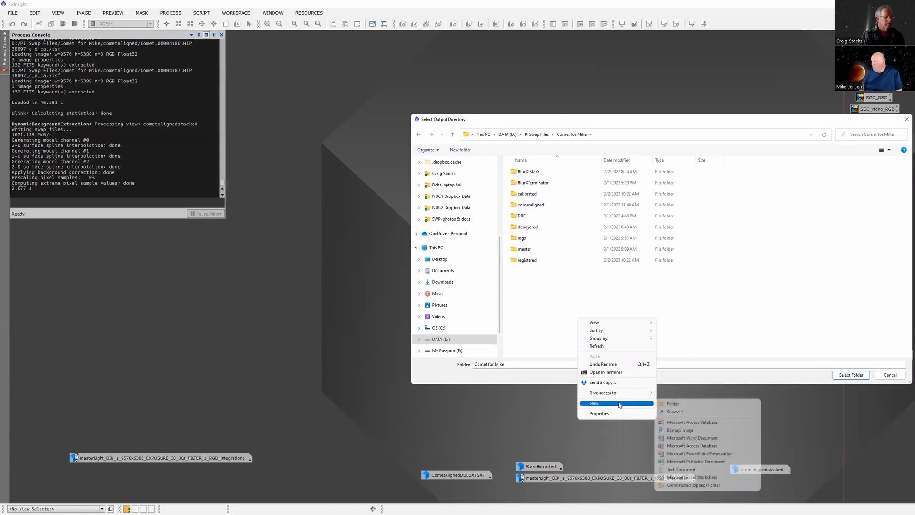
pyautogui.click(667, 404)
pyautogui.write('cometalight')
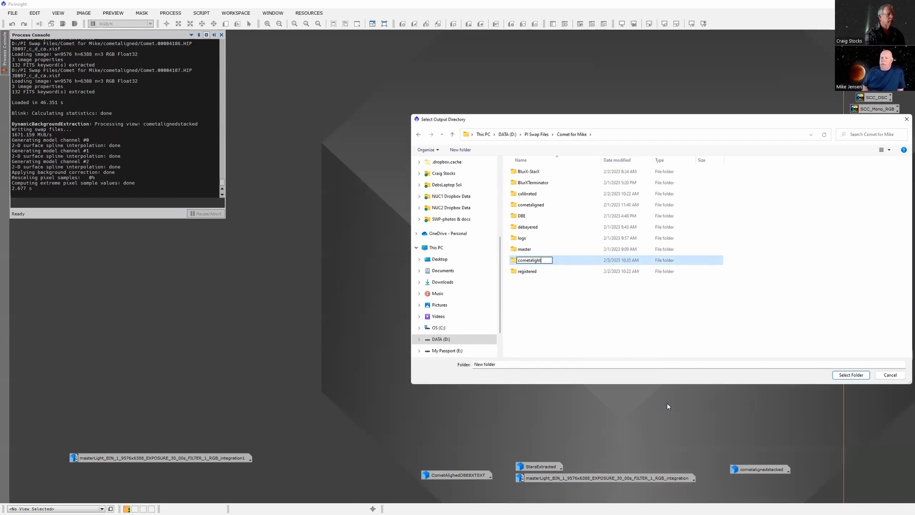
pyautogui.press('BackSpace')
pyautogui.press('BackSpace')
pyautogui.write('ned')
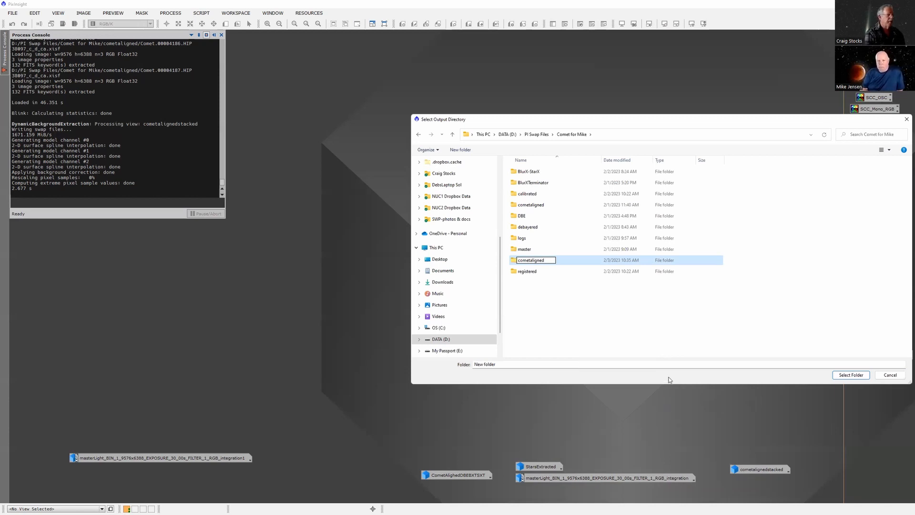
pyautogui.write('sxt')
pyautogui.press('Return')
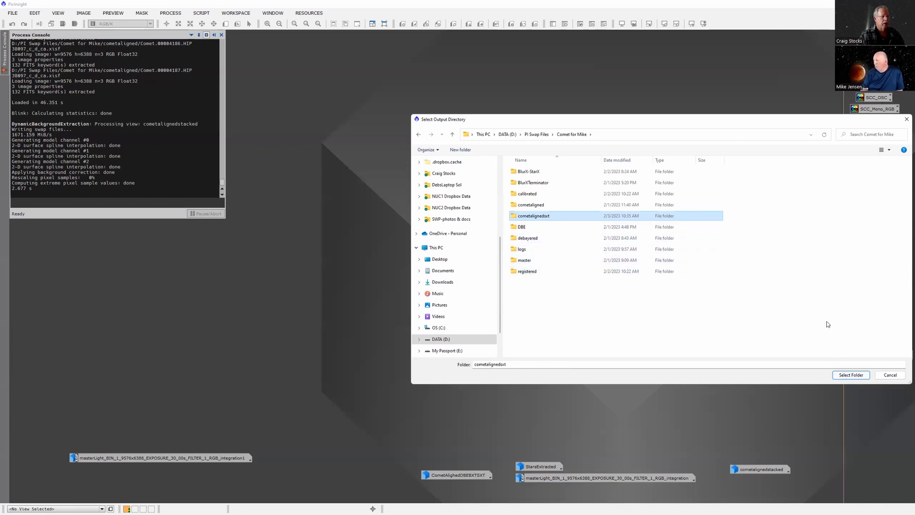
pyautogui.click(850, 374)
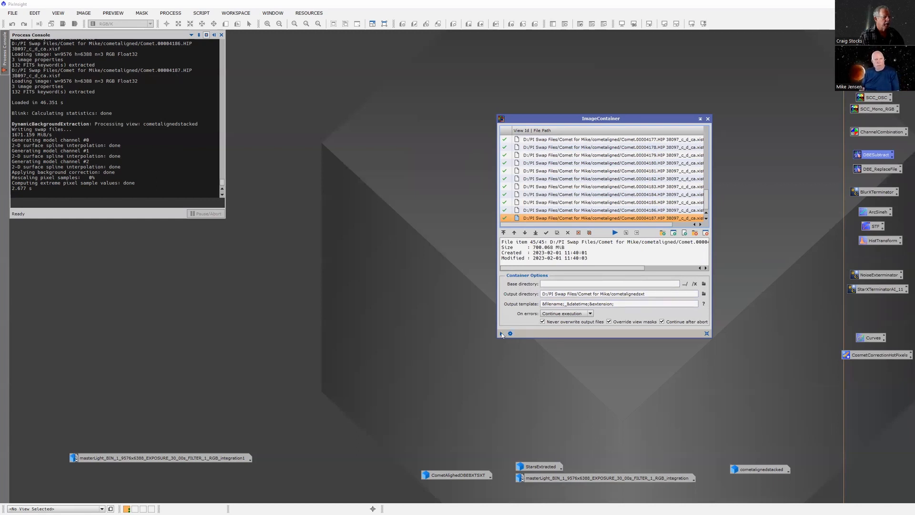
# Store the configured image container as a process icon on the workspace and close its dialog.
pyautogui.moveTo(501, 335); pyautogui.dragTo(743, 364)
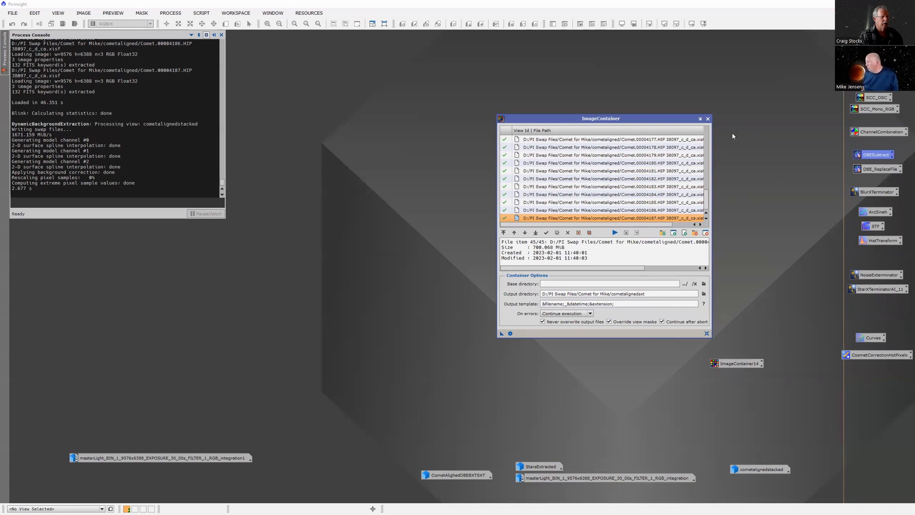
pyautogui.click(708, 120)
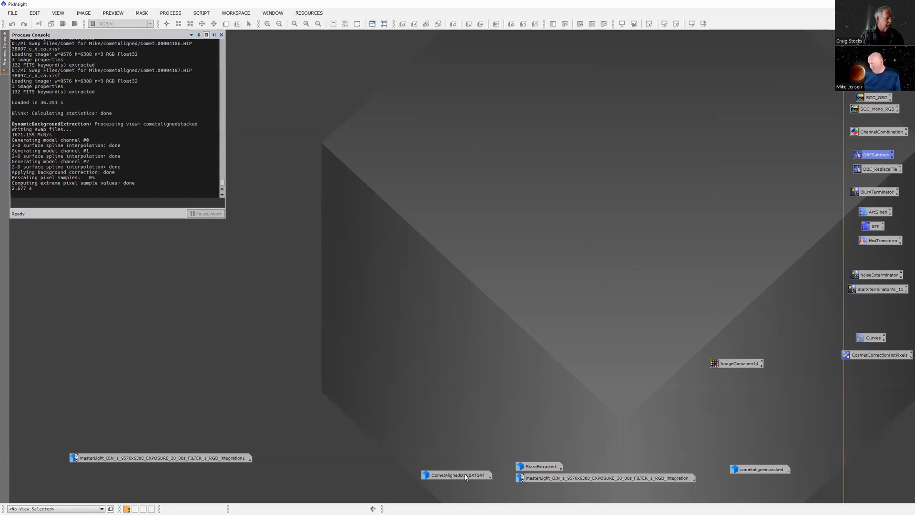
# Open the processed Comet.00004153 frame from the BlurX-StarX folder, auto-stretch its display to inspect the star removal, and close it.
pyautogui.rightClick(535, 347)
pyautogui.moveTo(576, 398)
pyautogui.doubleClick(589, 286)
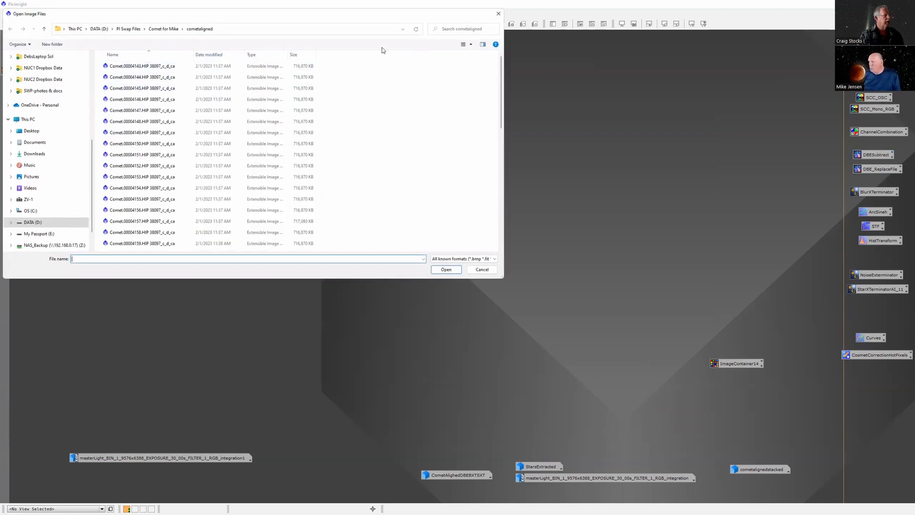
pyautogui.click(163, 29)
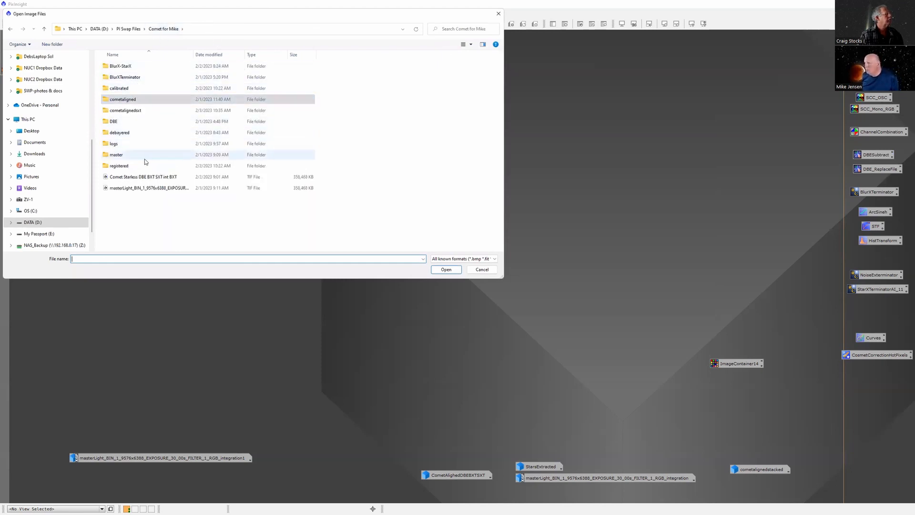
pyautogui.click(132, 67)
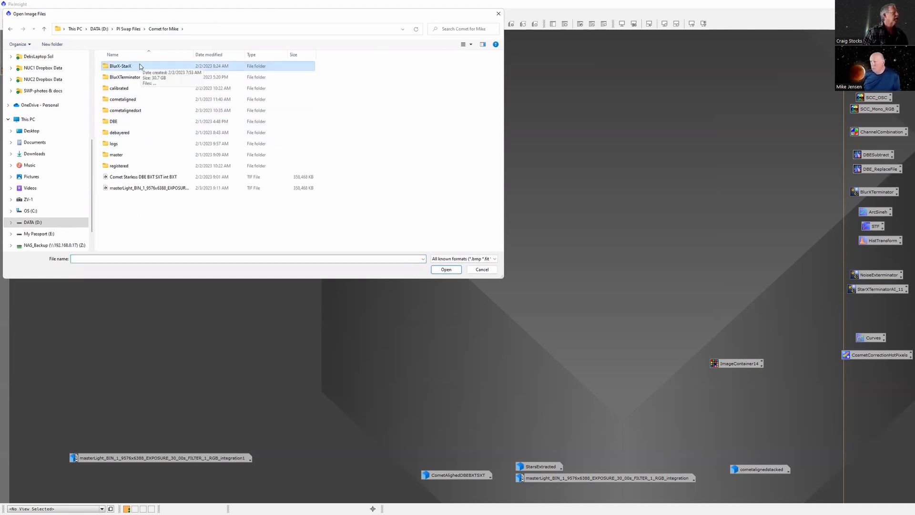
pyautogui.doubleClick(139, 67)
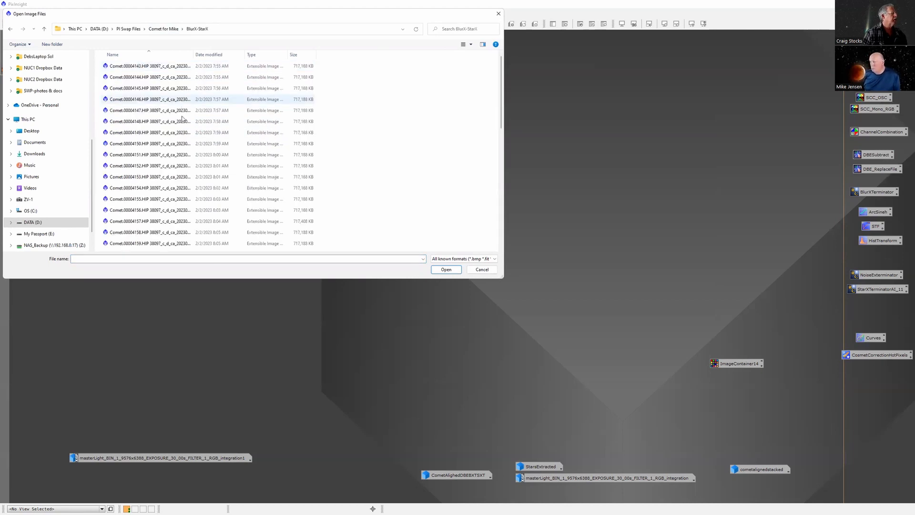
pyautogui.doubleClick(176, 180)
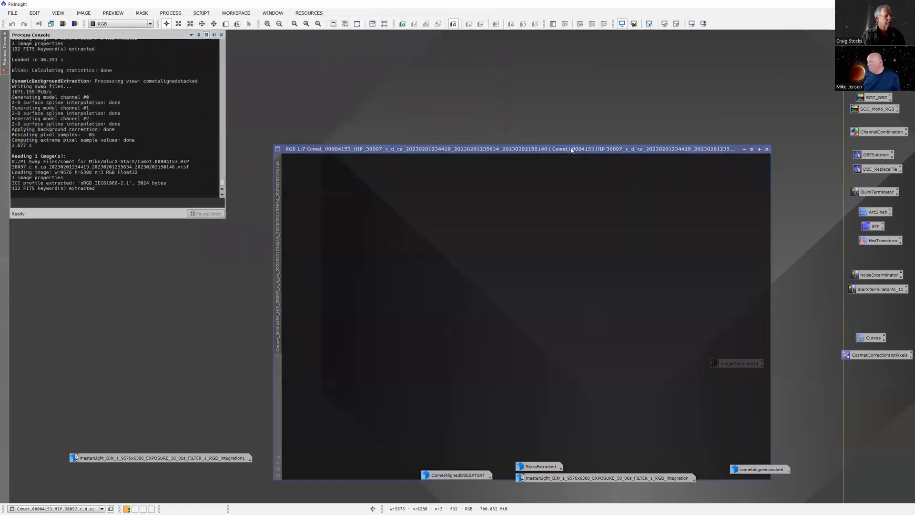
pyautogui.moveTo(572, 150); pyautogui.dragTo(549, 107)
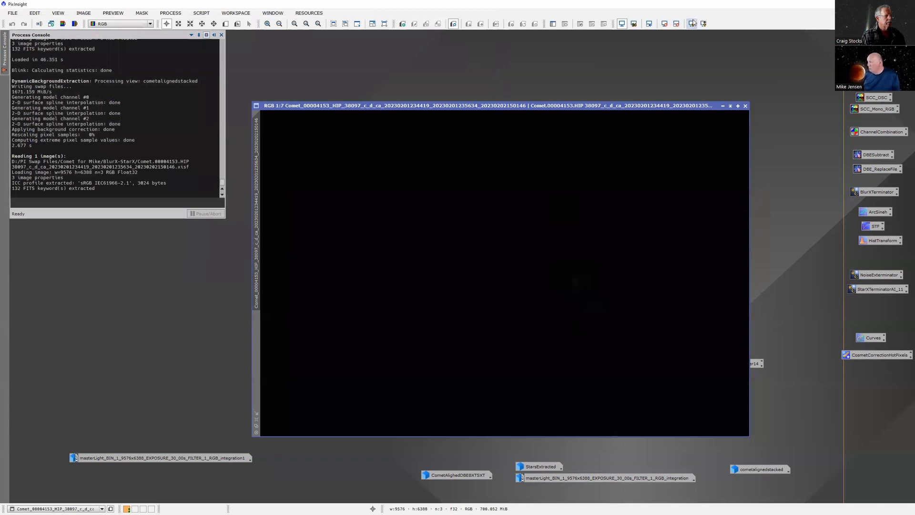
pyautogui.click(692, 24)
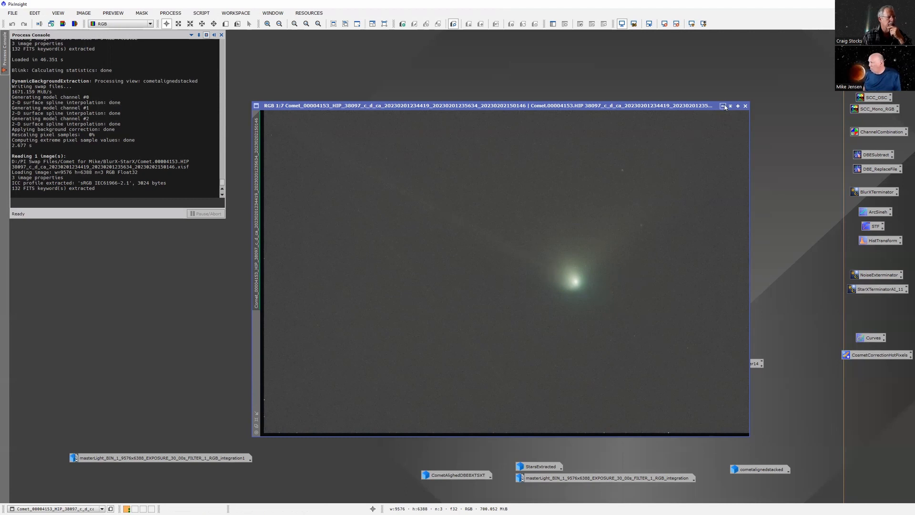
pyautogui.click(745, 107)
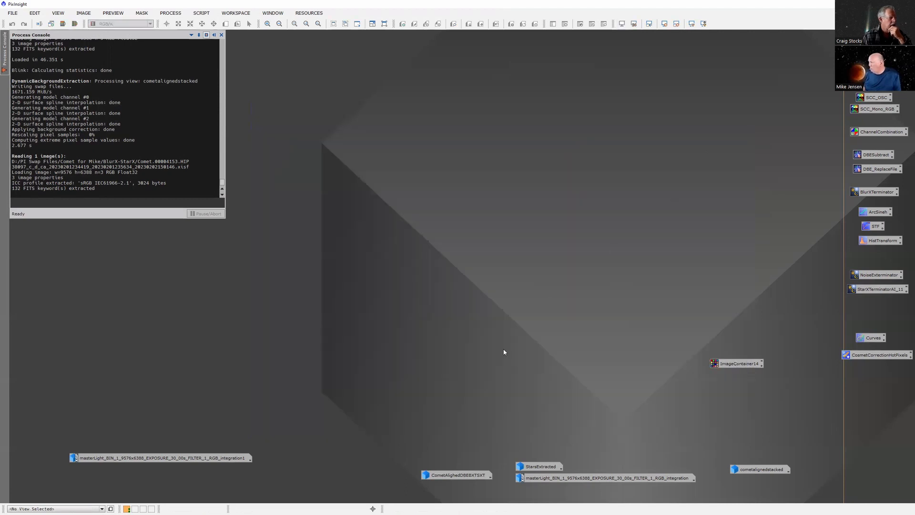
# Restore the minimized CometAlighedDBEBXTSXT image, auto-stretch its display, and examine the comet and background.
pyautogui.click(458, 475)
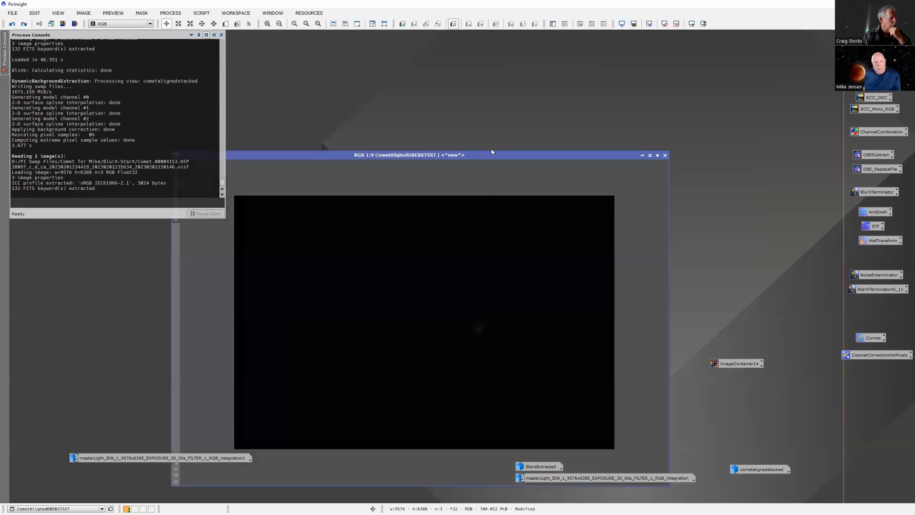
pyautogui.moveTo(491, 155); pyautogui.dragTo(524, 96)
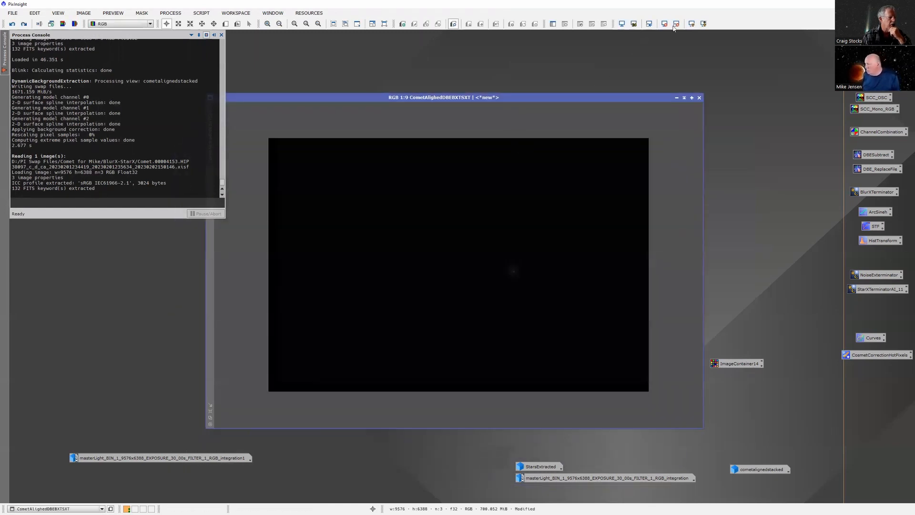
pyautogui.click(691, 24)
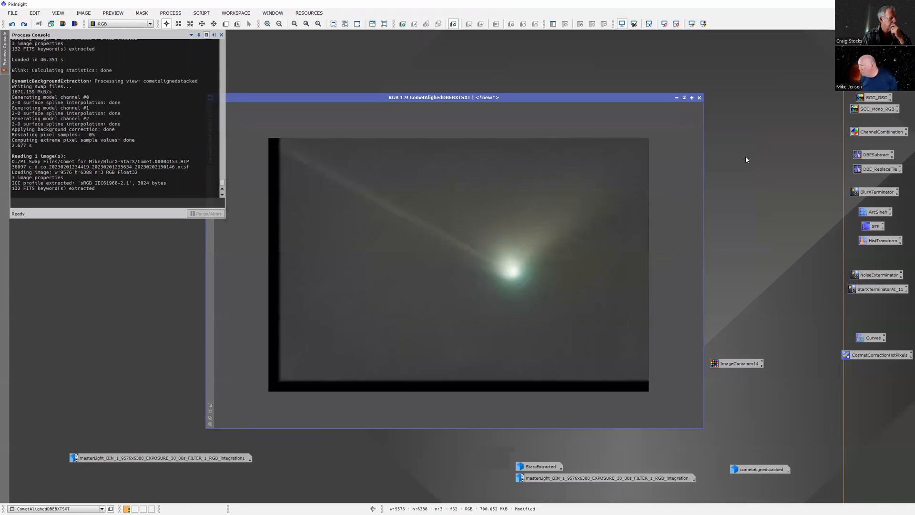
pyautogui.scroll(3, 533, 261)
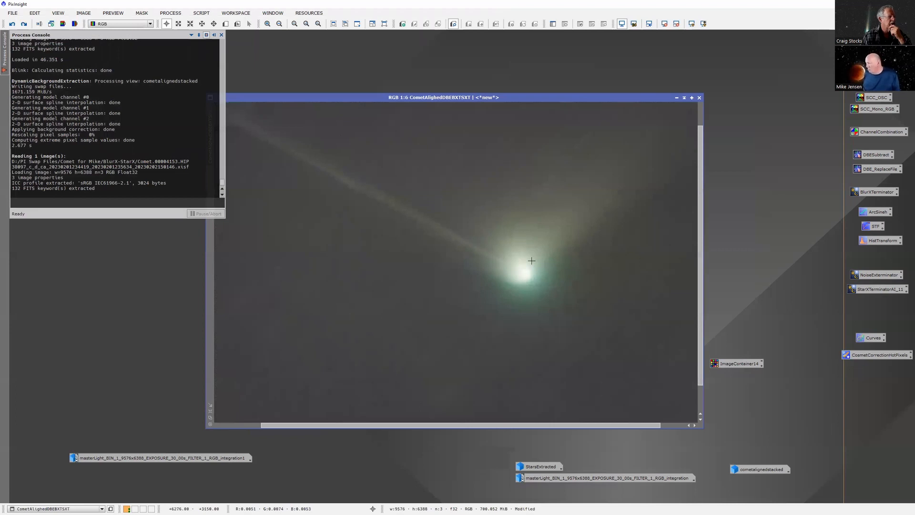
pyautogui.scroll(-3, 531, 260)
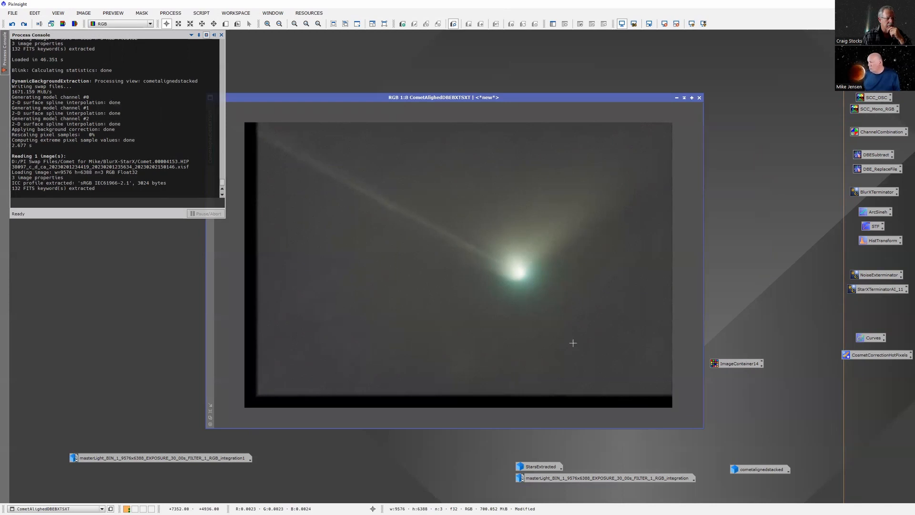
# Restore the cometalignedstacked image and arrange it below CometAlighedDBEBXTSXT to compare the two results.
pyautogui.doubleClick(765, 470)
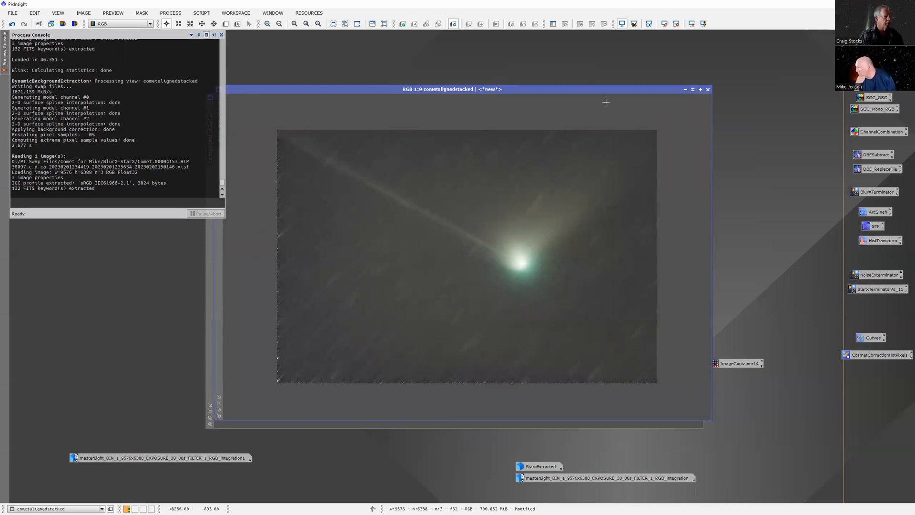
pyautogui.moveTo(584, 92); pyautogui.dragTo(589, 207)
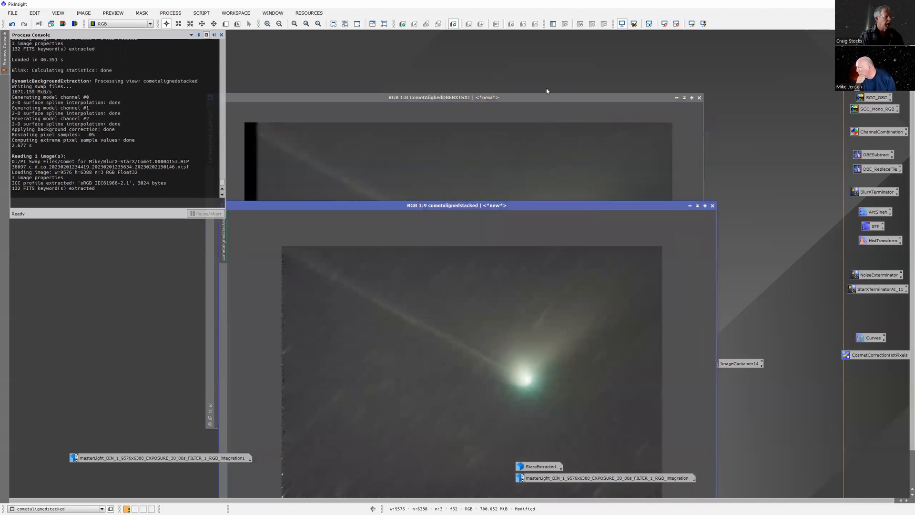
pyautogui.click(548, 99)
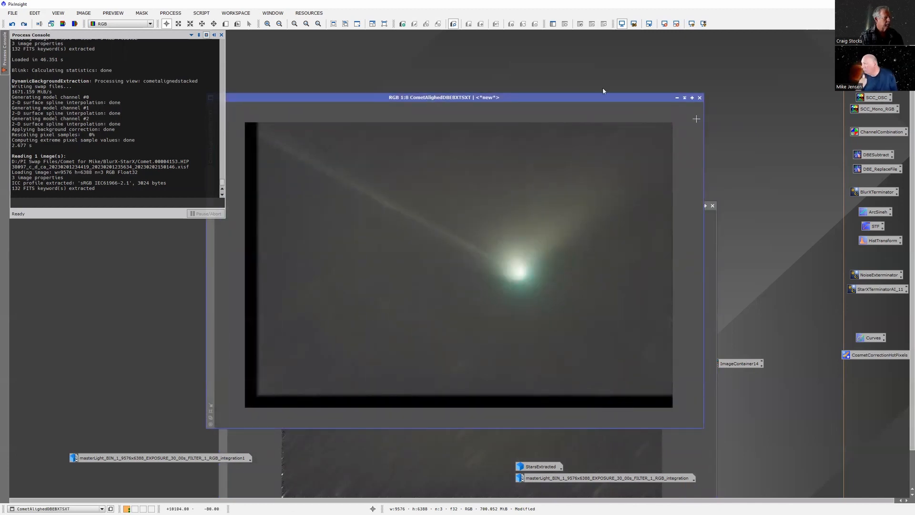
pyautogui.moveTo(602, 95); pyautogui.dragTo(619, 79)
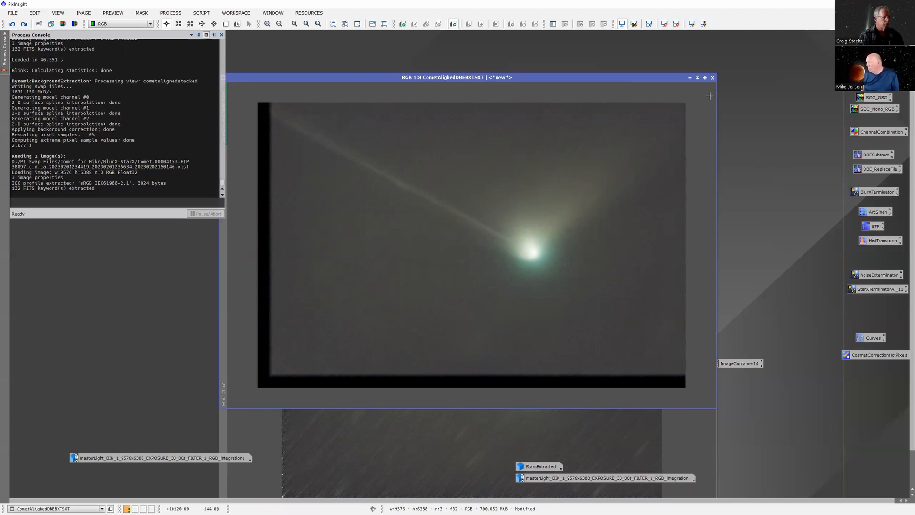
# Open ScreenTransferFunction and HistogramTransformation, and darken the CometAlighedDBEBXTSXT screen stretch by raising its shadows and midtones.
pyautogui.doubleClick(868, 228)
pyautogui.doubleClick(869, 242)
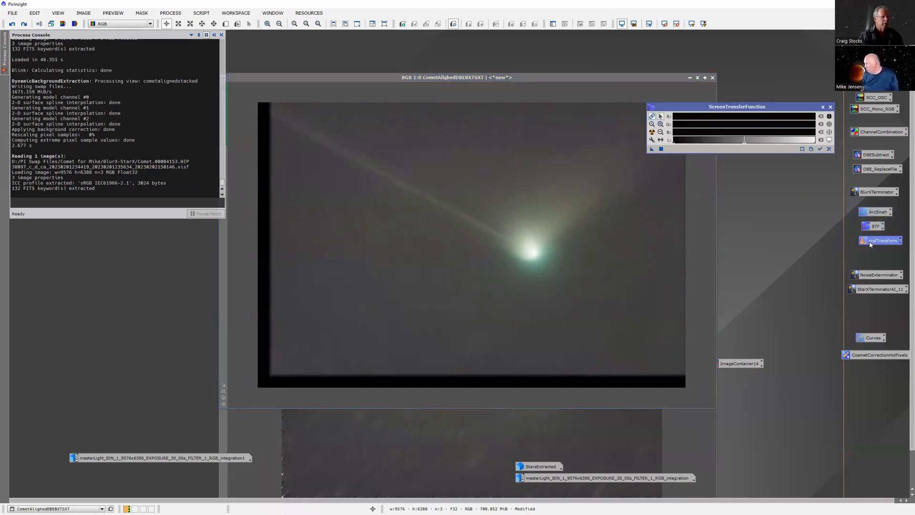
pyautogui.click(654, 133)
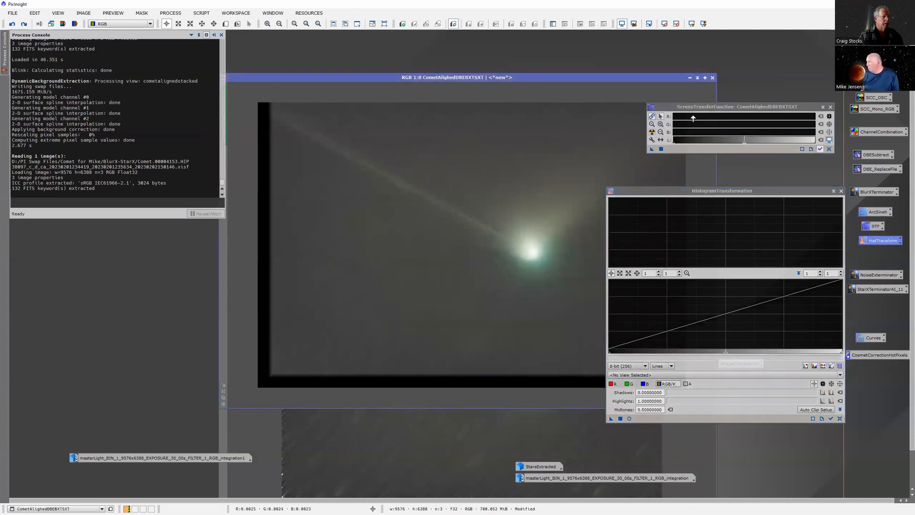
pyautogui.scroll(2, 693, 119)
pyautogui.moveTo(683, 121)
pyautogui.mouseDown()
pyautogui.moveTo(734, 123)
pyautogui.moveTo(692, 121)
pyautogui.mouseUp()
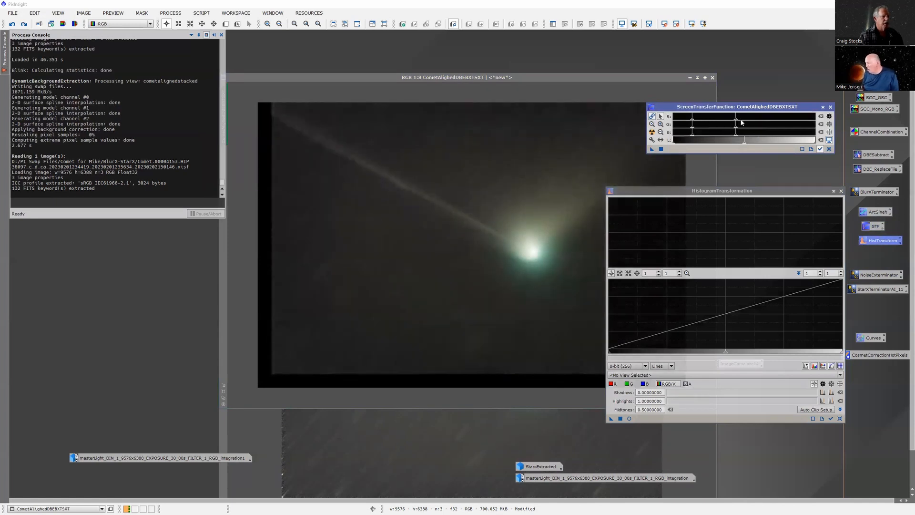
pyautogui.moveTo(736, 121); pyautogui.dragTo(694, 122)
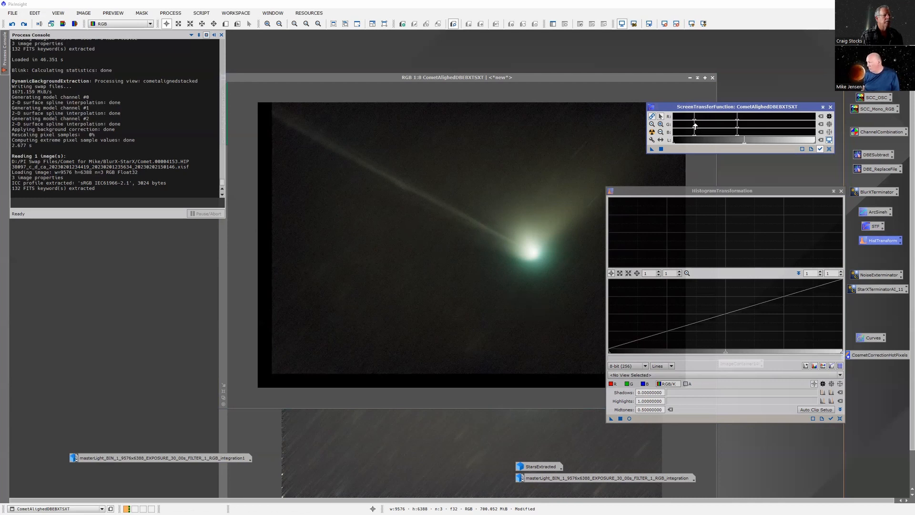
pyautogui.moveTo(694, 122); pyautogui.dragTo(745, 120)
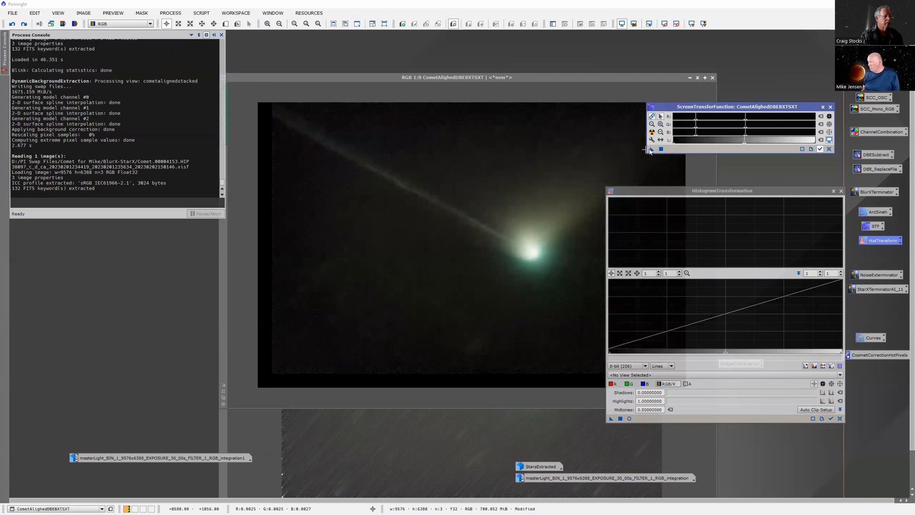
# Transfer the screen stretch to HistogramTransformation, apply it permanently to CometAlighedDBEBXTSXT, turn off the screen stretch, and close both dialogs.
pyautogui.moveTo(651, 150); pyautogui.dragTo(681, 420)
pyautogui.click(620, 419)
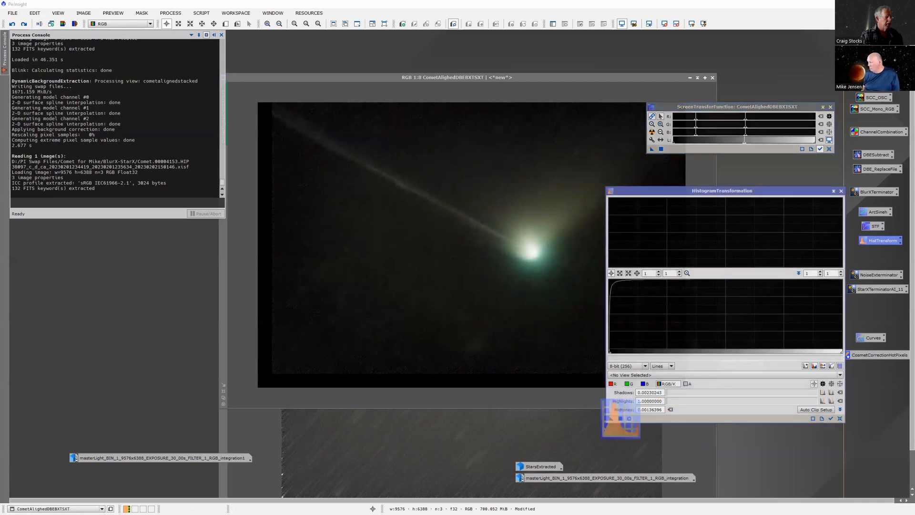
pyautogui.click(623, 23)
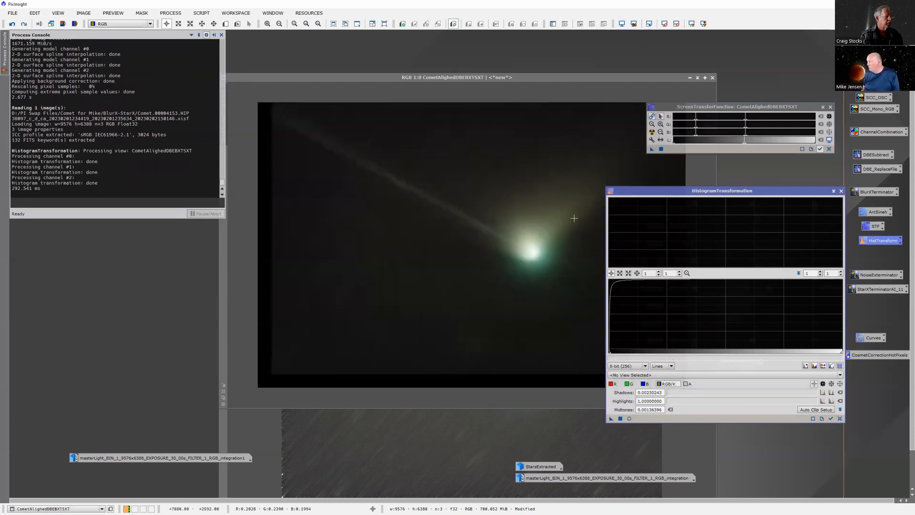
pyautogui.click(841, 192)
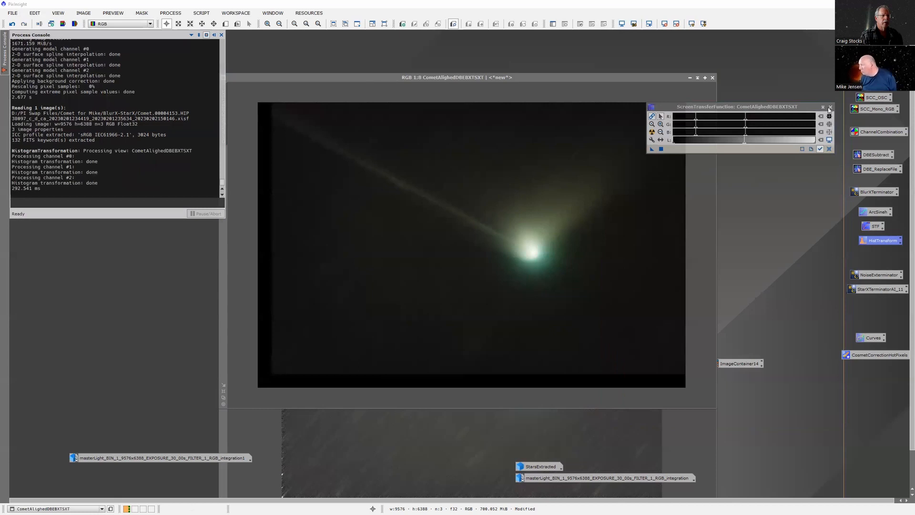
pyautogui.click(829, 106)
# Apply the saved NoiseExterminator noise reduction to CometAlighedDBEBXTSXT and examine the comet.
pyautogui.scroll(1, 545, 280)
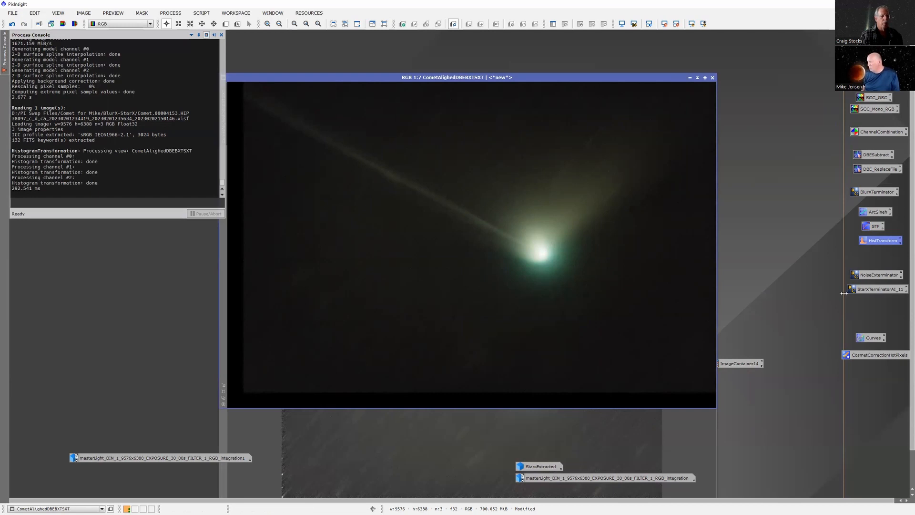
pyautogui.moveTo(873, 275); pyautogui.dragTo(536, 286)
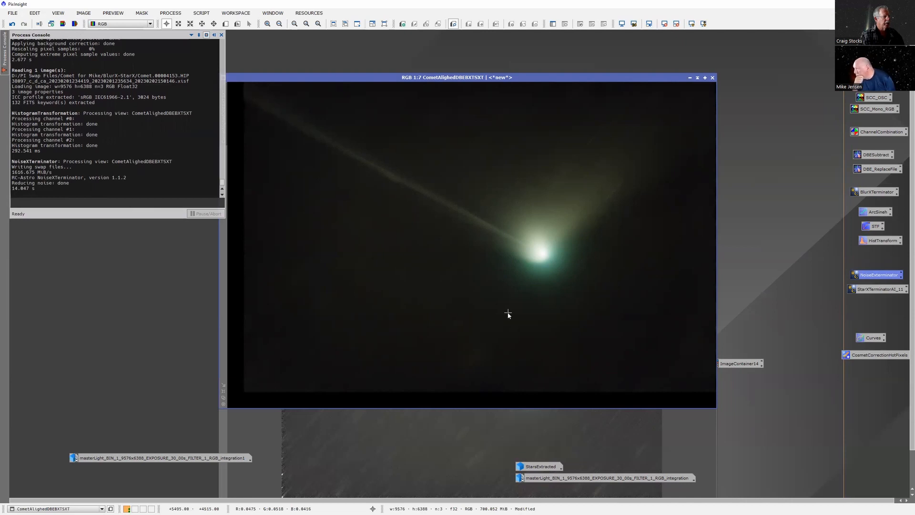
pyautogui.scroll(1, 508, 312)
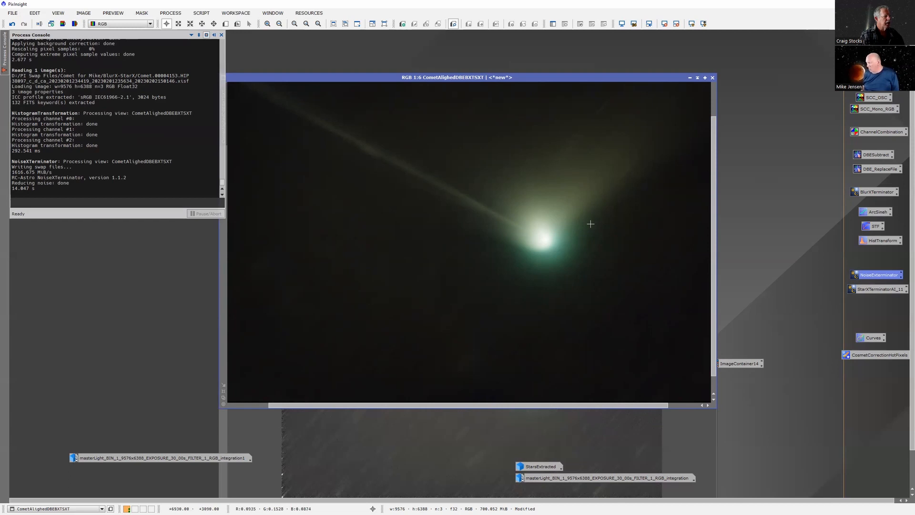
pyautogui.moveTo(282, 77); pyautogui.dragTo(323, 80)
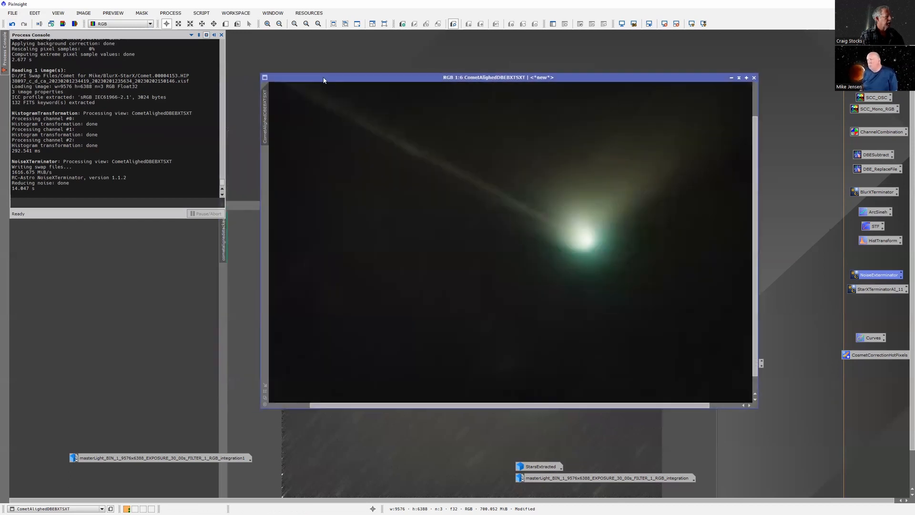
# Save CometAlighedDBEBXTSXT as an uncompressed 16-bit unsigned integer TIFF in the most recent Comet E3 folder under D:\Astro\NUC2 Data.
pyautogui.click(12, 13)
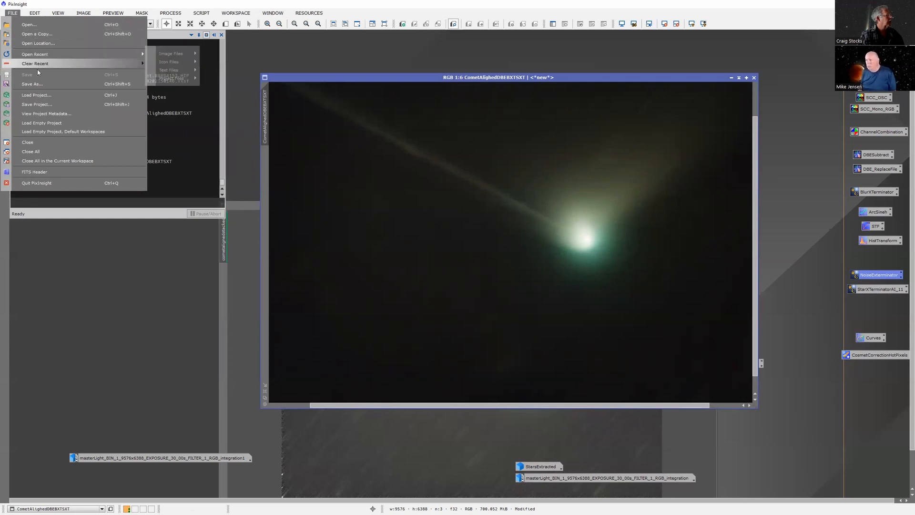
pyautogui.click(39, 84)
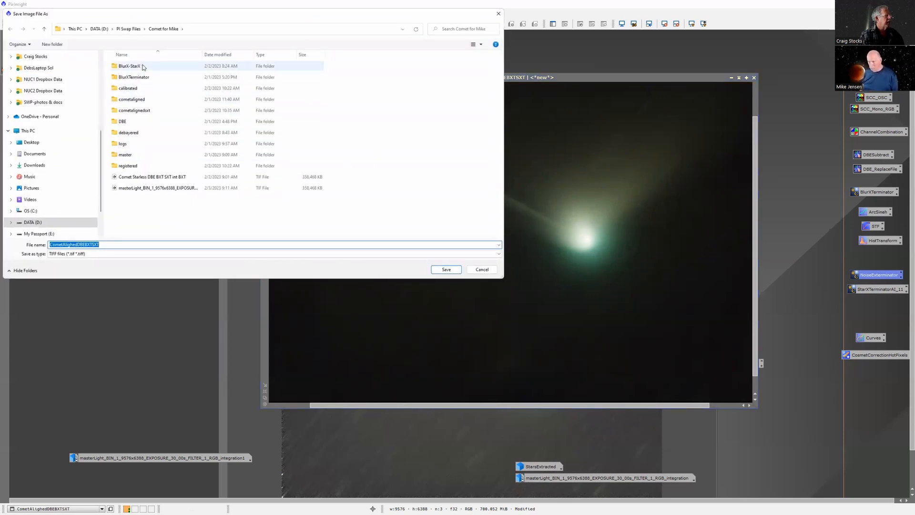
pyautogui.click(99, 29)
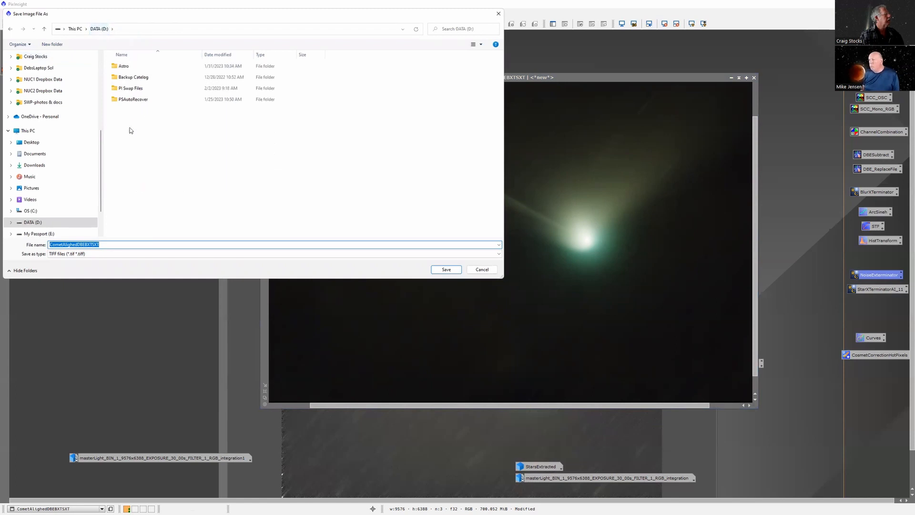
pyautogui.click(136, 66)
pyautogui.doubleClick(136, 67)
pyautogui.doubleClick(131, 89)
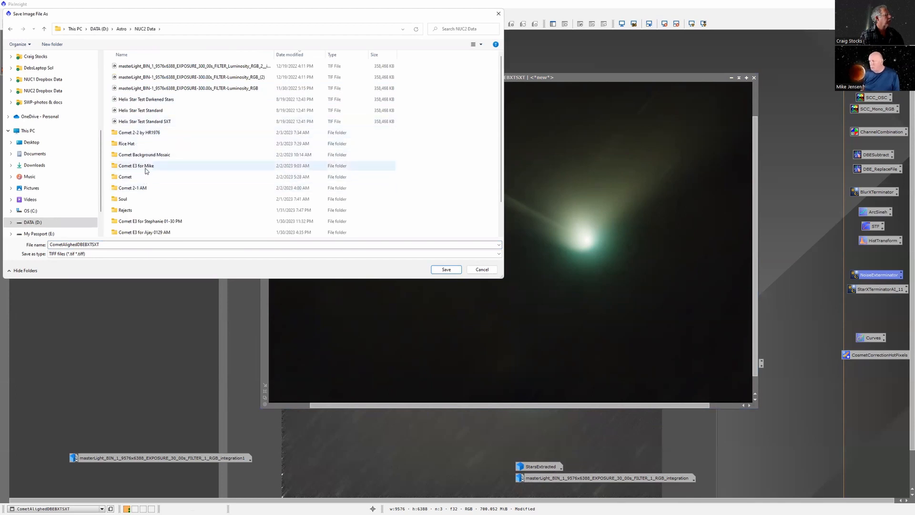
pyautogui.click(146, 170)
pyautogui.doubleClick(147, 170)
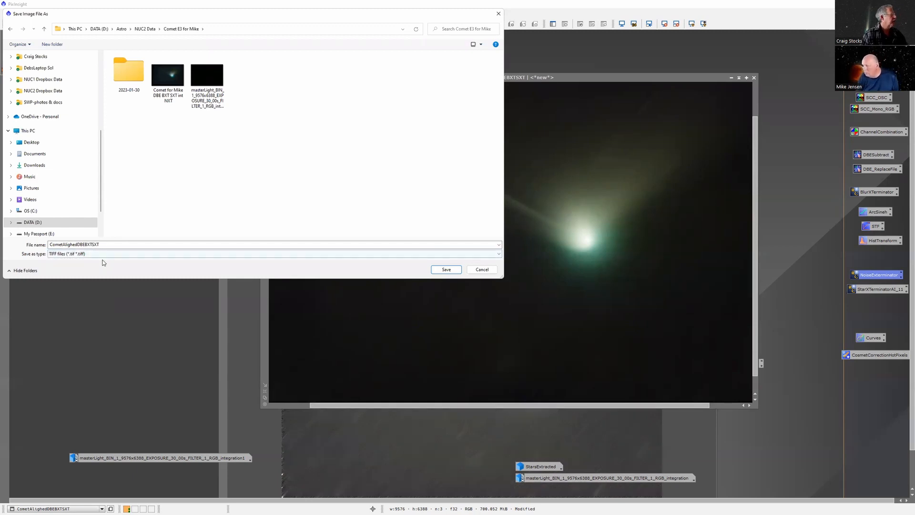
pyautogui.click(446, 269)
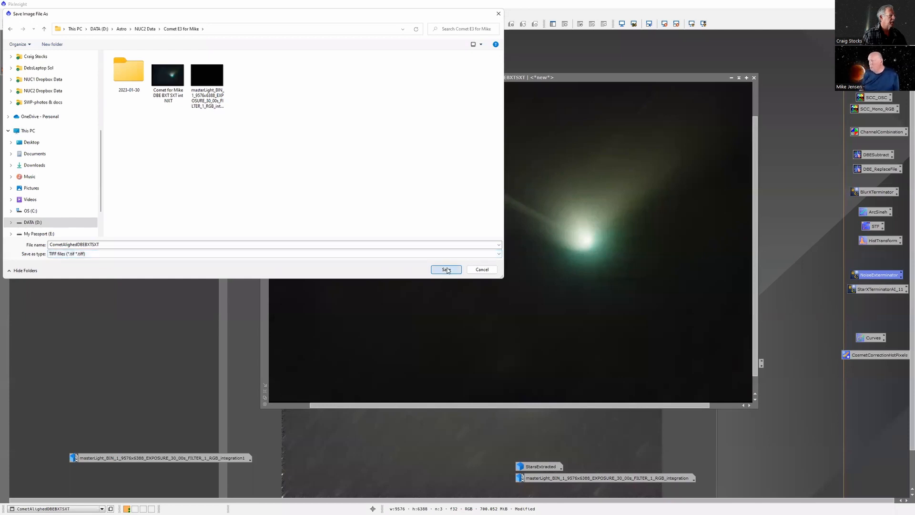
pyautogui.click(397, 153)
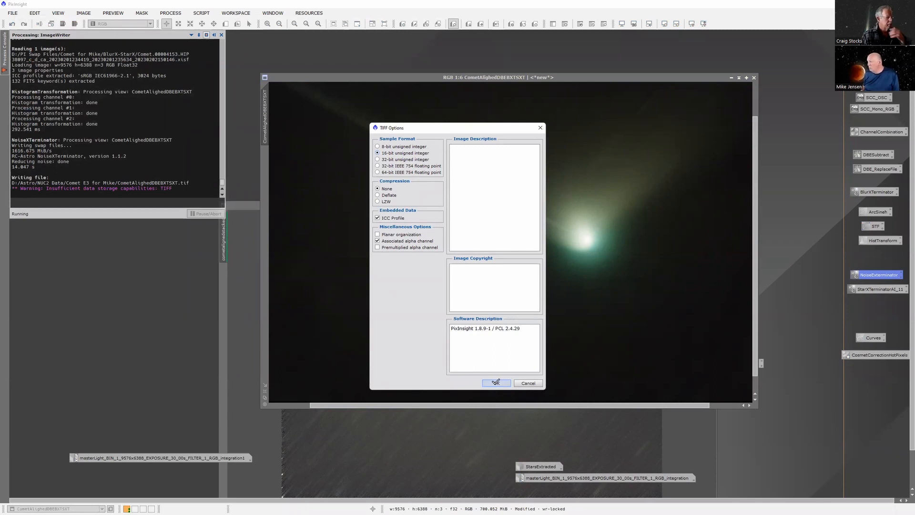
pyautogui.click(495, 382)
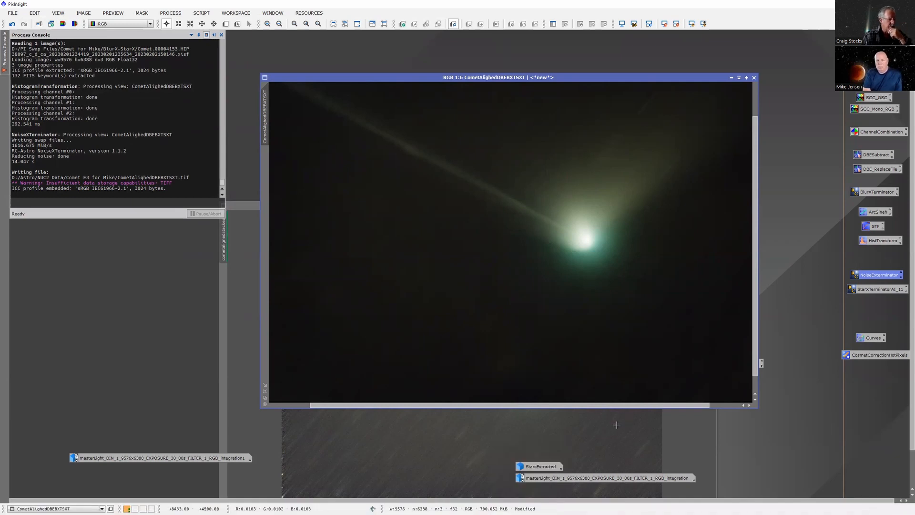
# Restore the StarsExtracted image and save it as a 16-bit unsigned integer TIFF in the same Comet E3 folder.
pyautogui.doubleClick(537, 467)
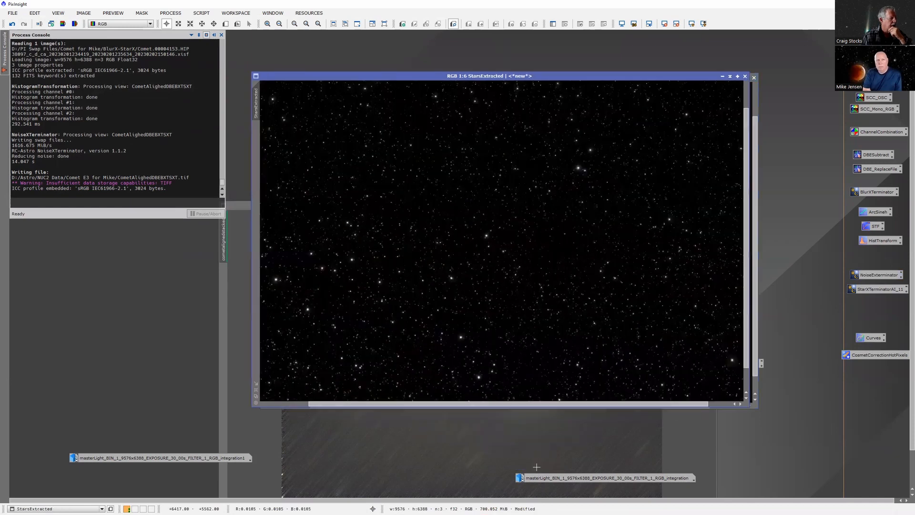
pyautogui.click(13, 13)
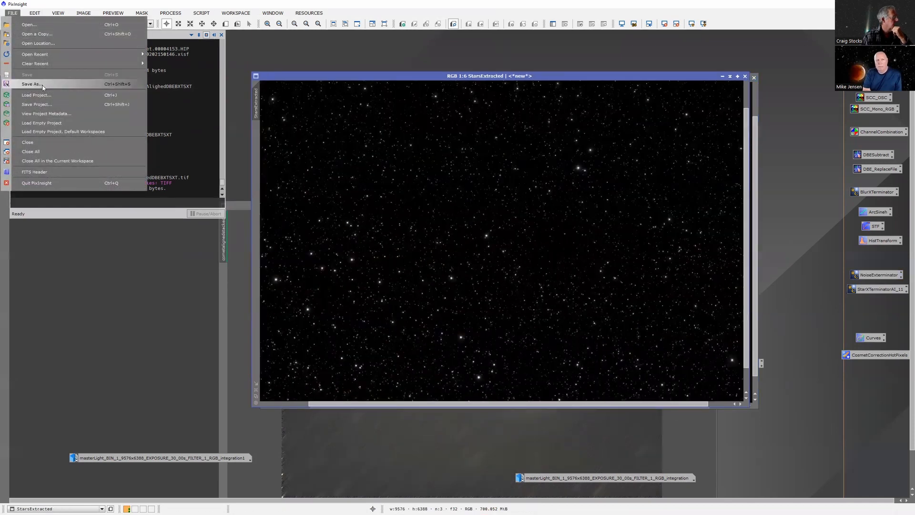
pyautogui.click(43, 88)
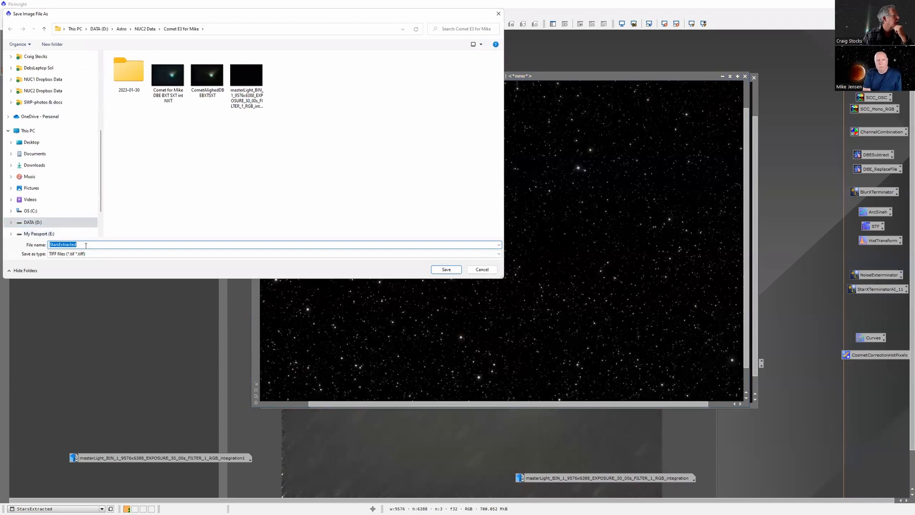
pyautogui.click(458, 274)
pyautogui.click(381, 153)
pyautogui.click(496, 383)
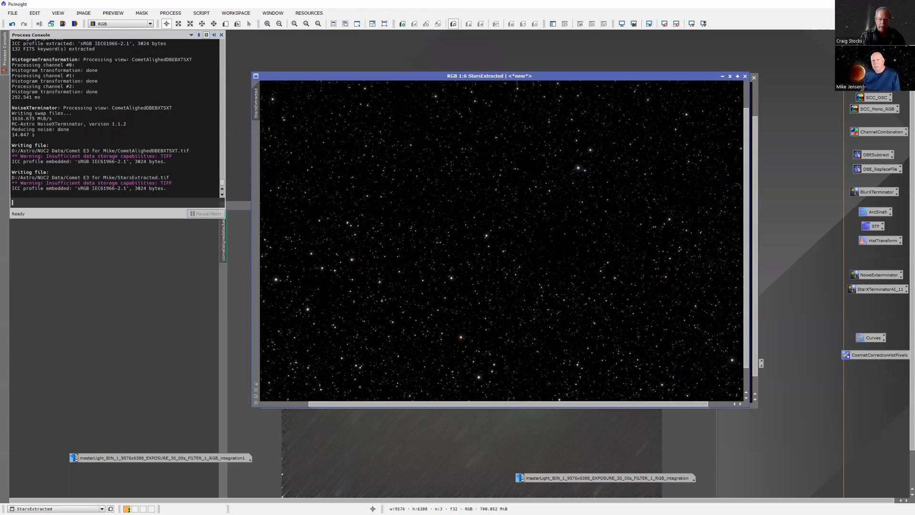
# Switch to Photoshop and start the Load Files into Stack script.
pyautogui.hotkey('alt', 'Tab')
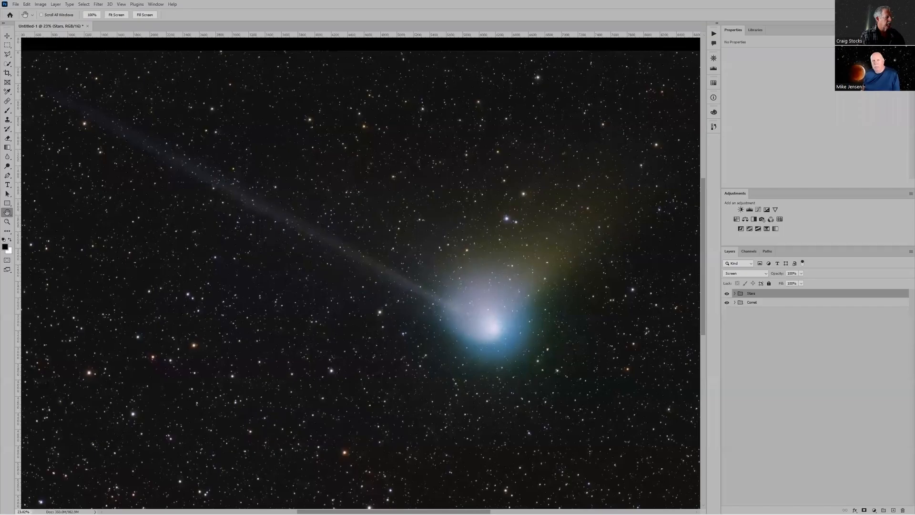
pyautogui.scroll(-3, 278, 111)
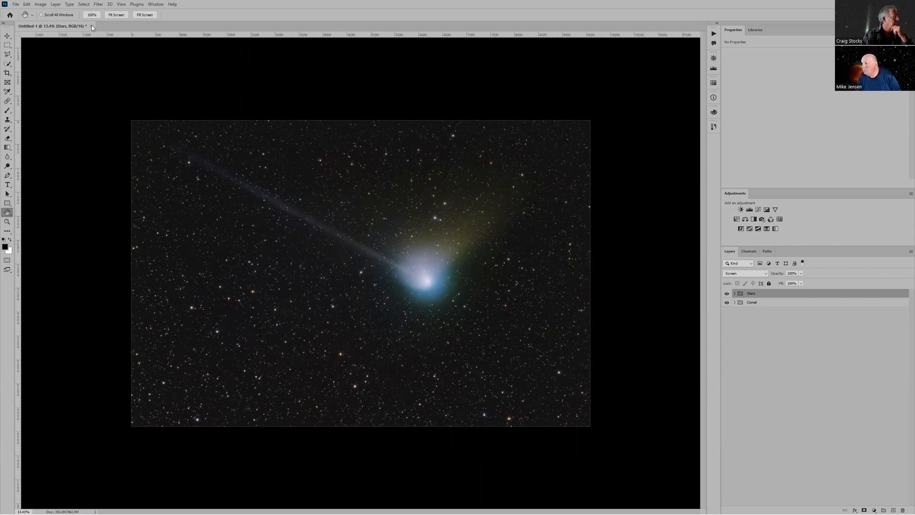
pyautogui.click(17, 5)
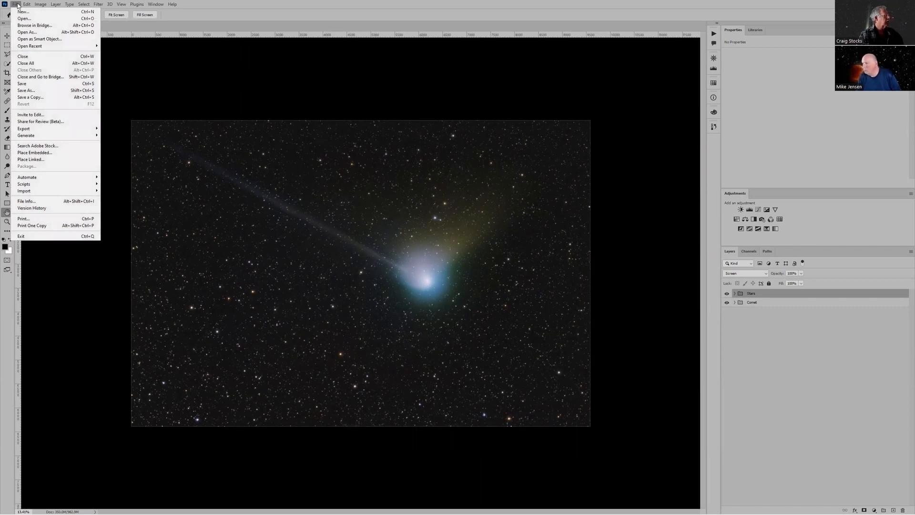
pyautogui.moveTo(28, 188)
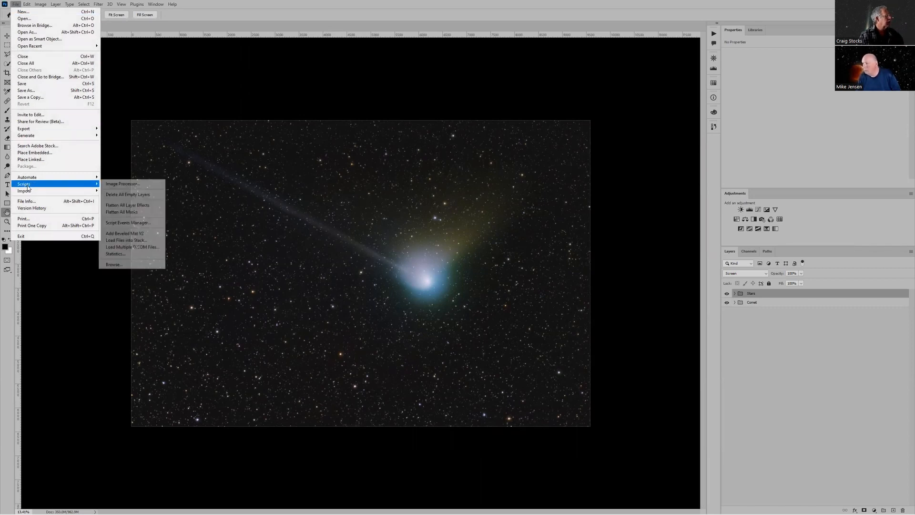
pyautogui.click(121, 241)
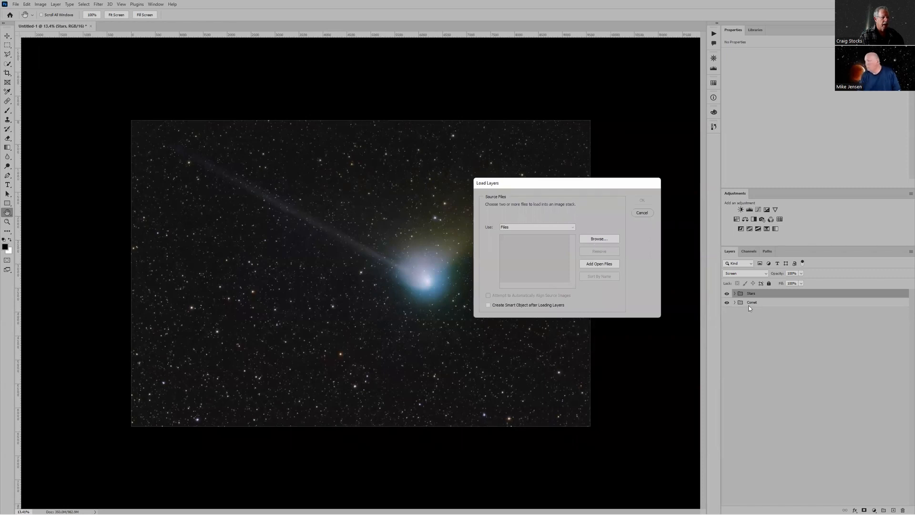
# Load the CometAlighedDBEBXTSXT and StarsExtracted TIFFs from the Comet E3 folder in D:\Astro\NUC2 Data as layers of one new document.
pyautogui.click(607, 240)
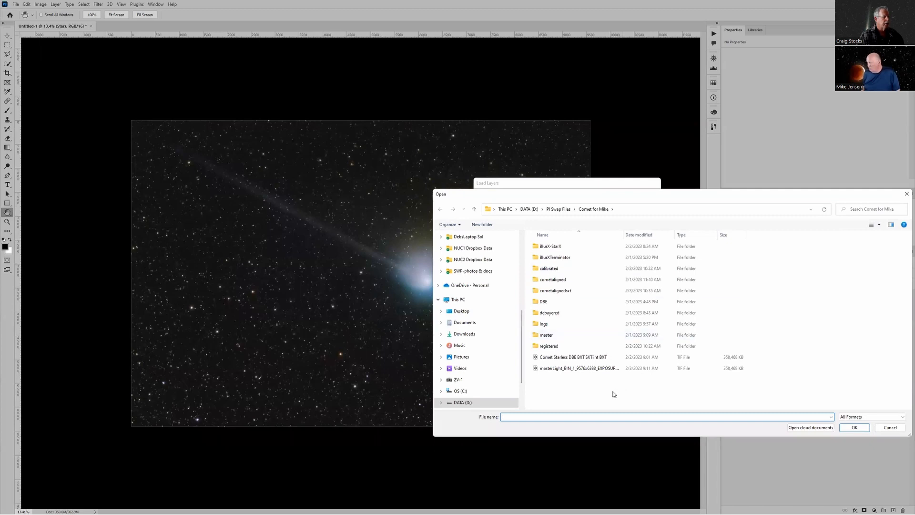
pyautogui.click(528, 208)
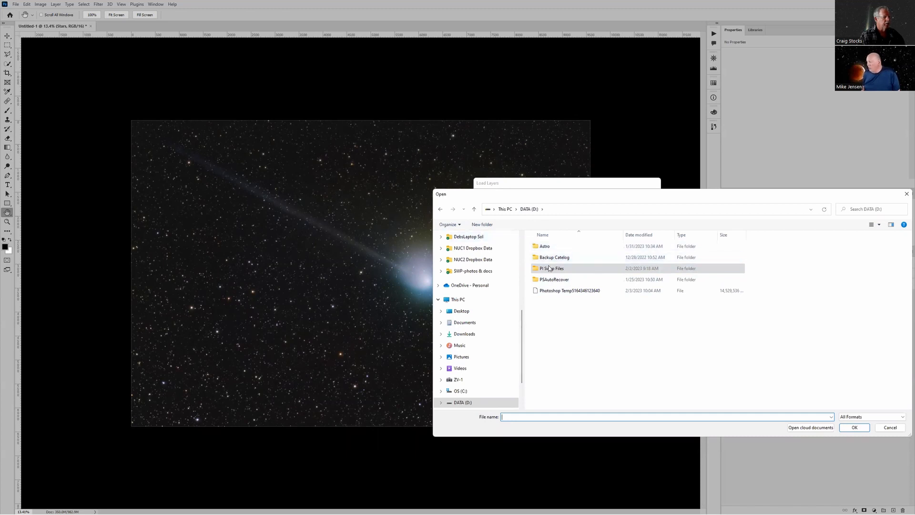
pyautogui.doubleClick(546, 246)
pyautogui.doubleClick(550, 269)
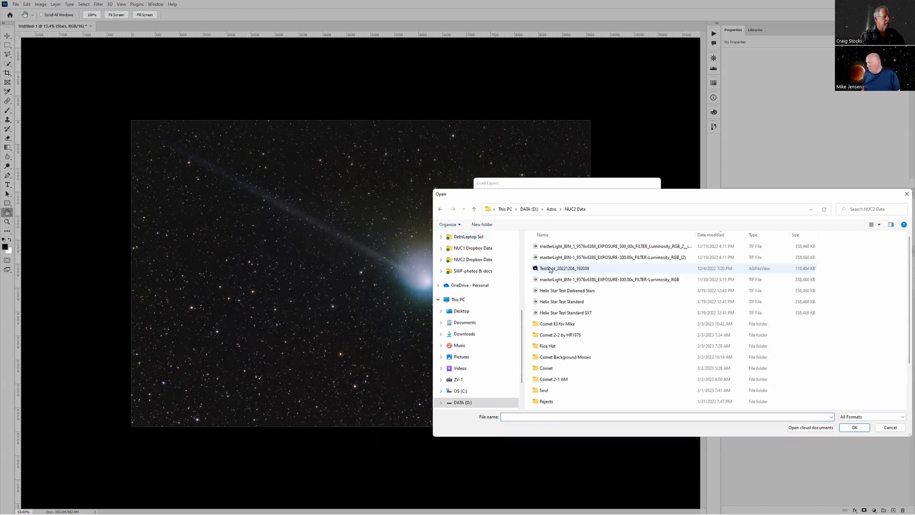
pyautogui.doubleClick(565, 326)
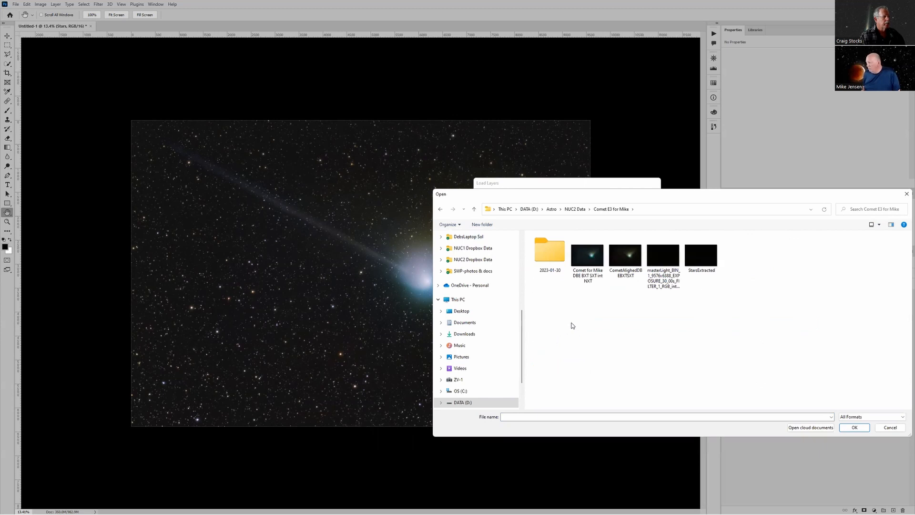
pyautogui.moveTo(719, 193); pyautogui.dragTo(653, 184)
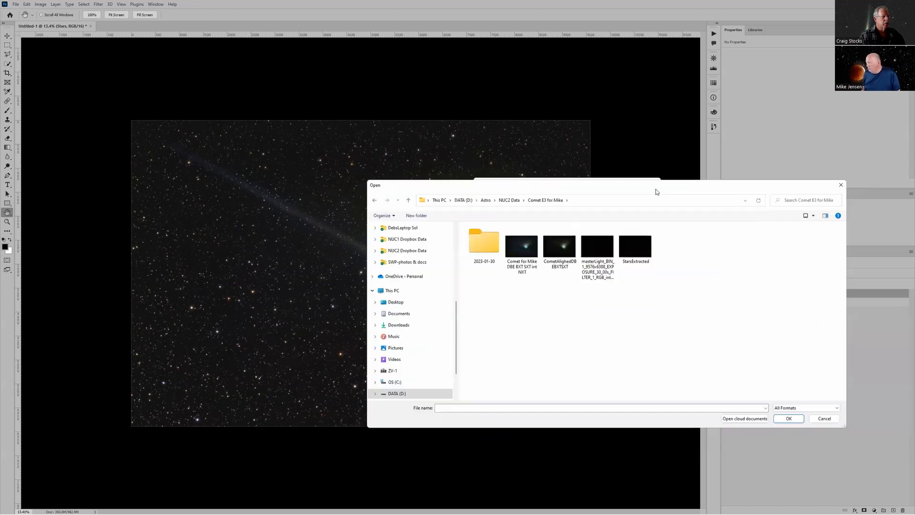
pyautogui.click(562, 261)
pyautogui.keyDown('ctrl'); pyautogui.click(648, 264); pyautogui.keyUp('ctrl')
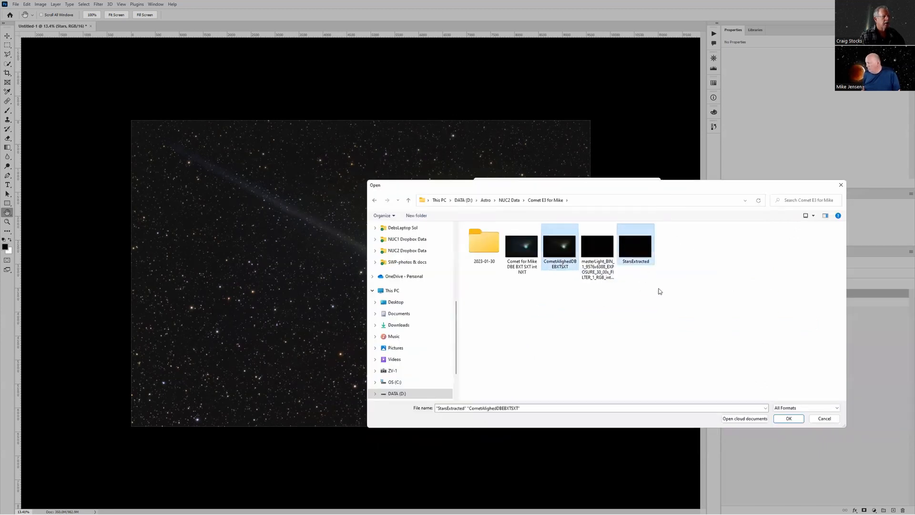
pyautogui.click(789, 419)
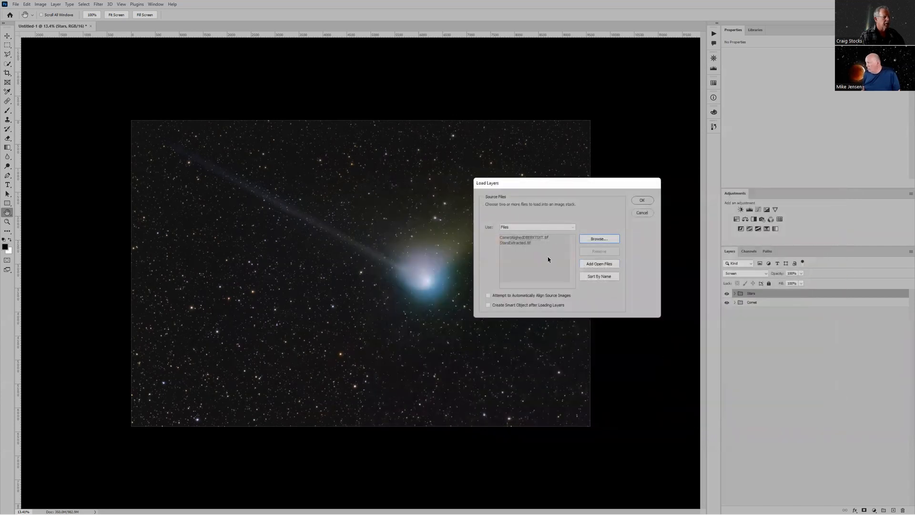
pyautogui.click(636, 201)
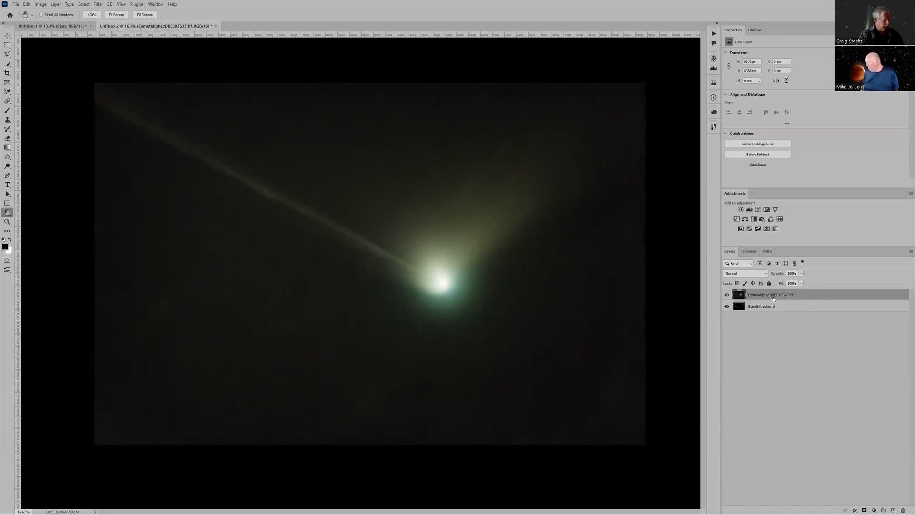
# Put the CometAlighedDBEBXTSXT layer in a group named Comet and move the group below the StarsExtracted layer.
pyautogui.hotkey('ctrl', 'g')
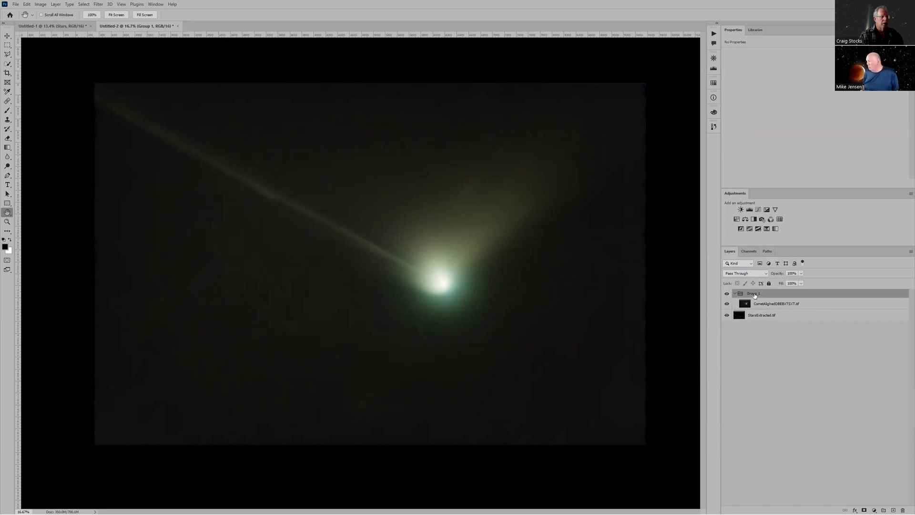
pyautogui.doubleClick(753, 294)
pyautogui.write('Comet')
pyautogui.press('Return')
pyautogui.moveTo(754, 295); pyautogui.dragTo(763, 331)
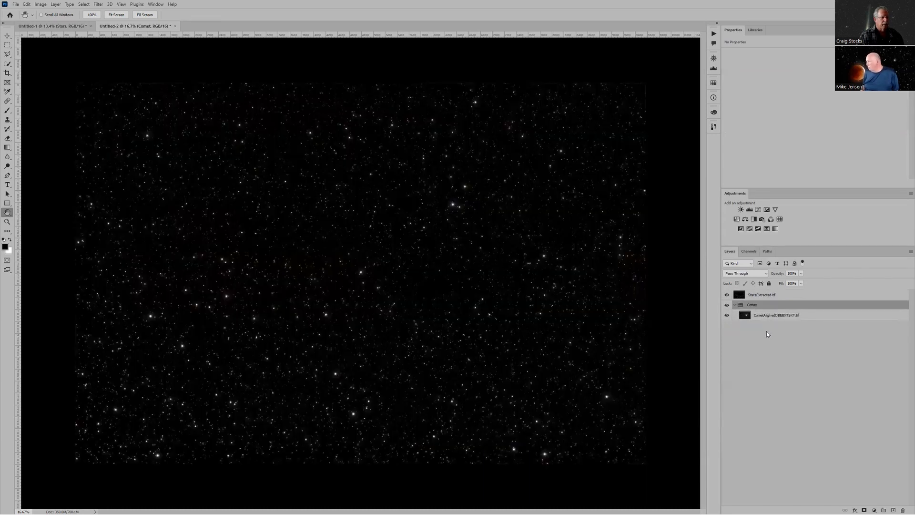
# Put the StarsExtracted layer in its own group named Stars.
pyautogui.click(768, 296)
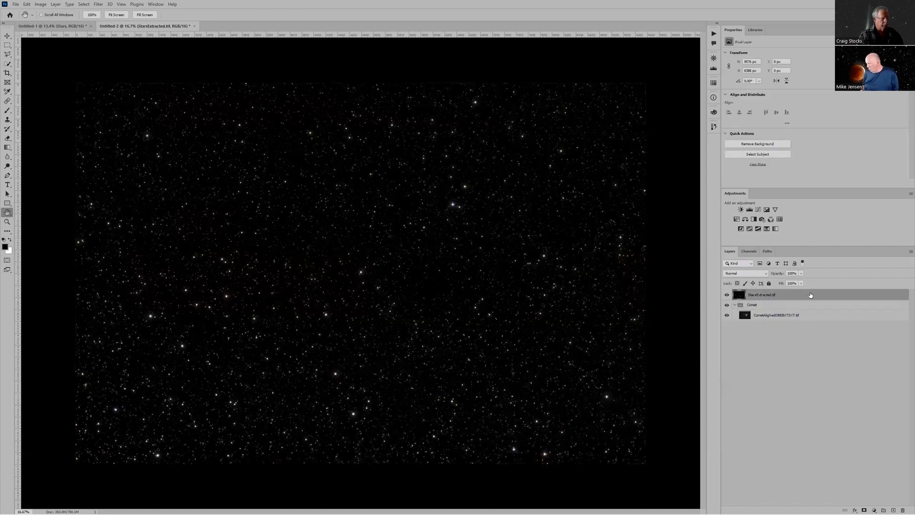
pyautogui.hotkey('ctrl', 'g')
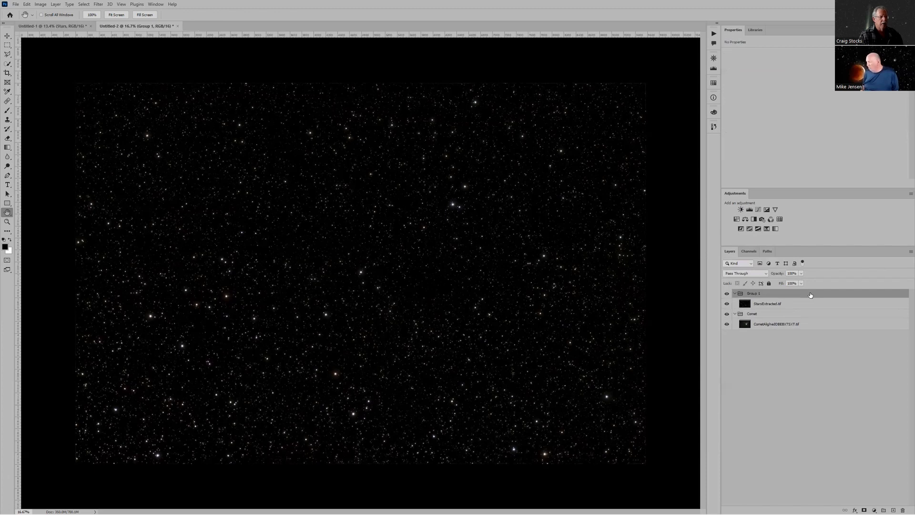
pyautogui.doubleClick(754, 293)
pyautogui.write('Stars')
pyautogui.press('Return')
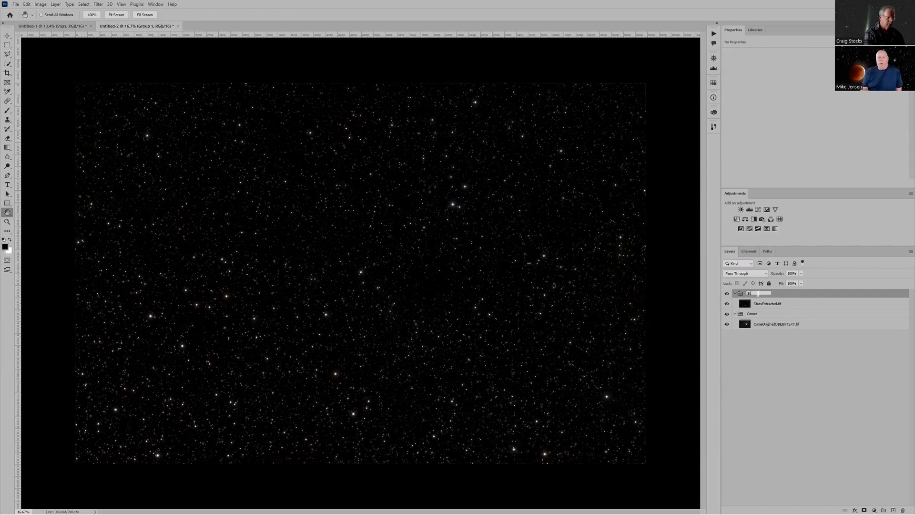
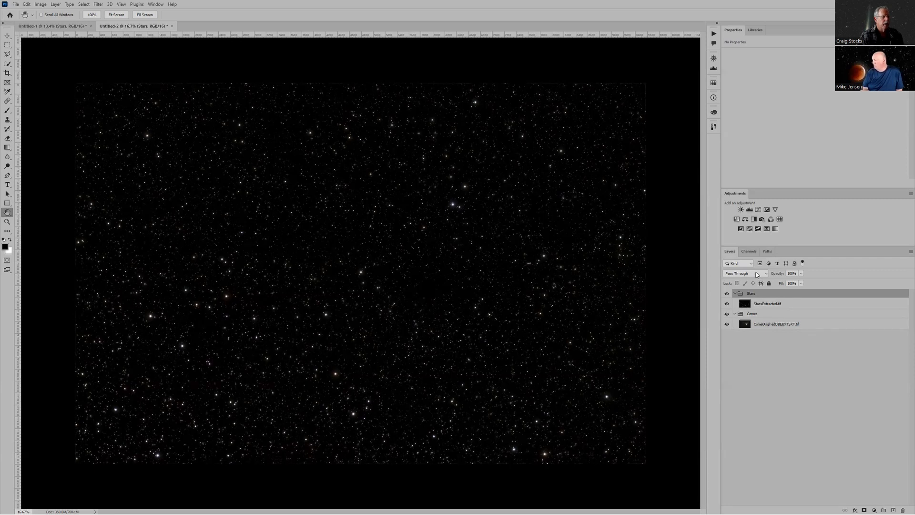
# Set the Stars group's blend mode to Screen and toggle its visibility to compare the comet with and without stars.
pyautogui.click(757, 274)
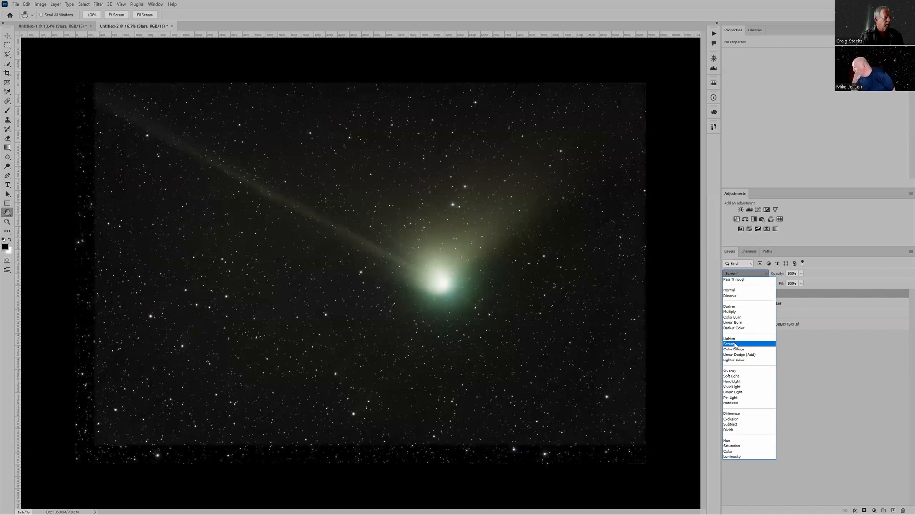
pyautogui.click(734, 344)
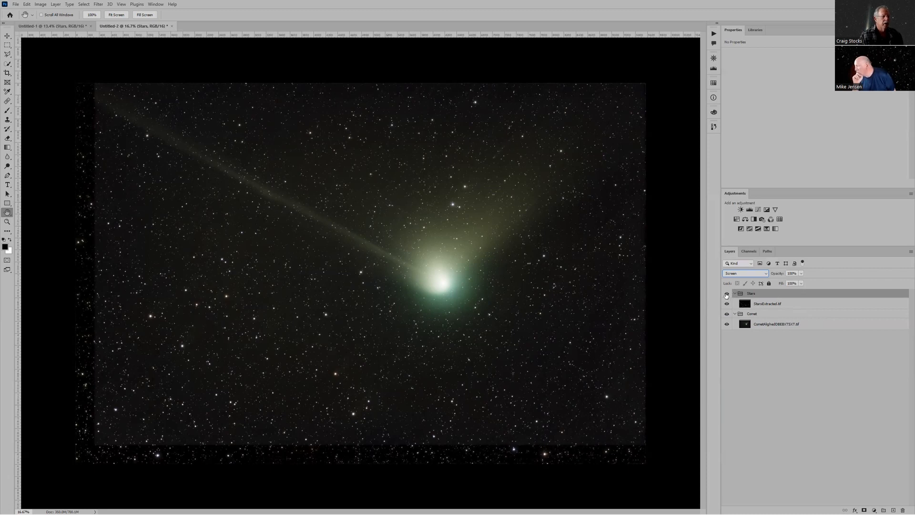
pyautogui.click(726, 294)
pyautogui.click(727, 294)
pyautogui.click(727, 295)
pyautogui.click(727, 294)
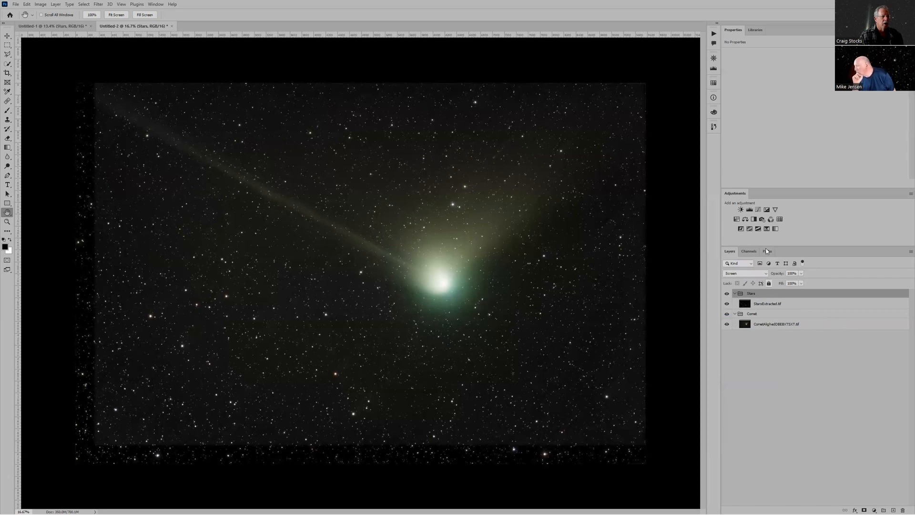
# Add a Hue/Saturation adjustment above the StarsExtracted layer, raise its master saturation strongly, and collapse the Stars group.
pyautogui.click(737, 219)
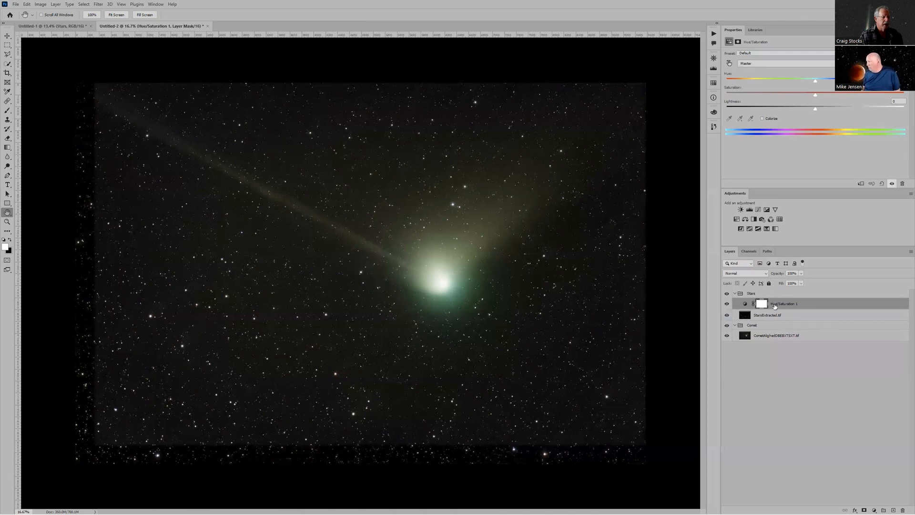
pyautogui.moveTo(815, 96); pyautogui.dragTo(872, 96)
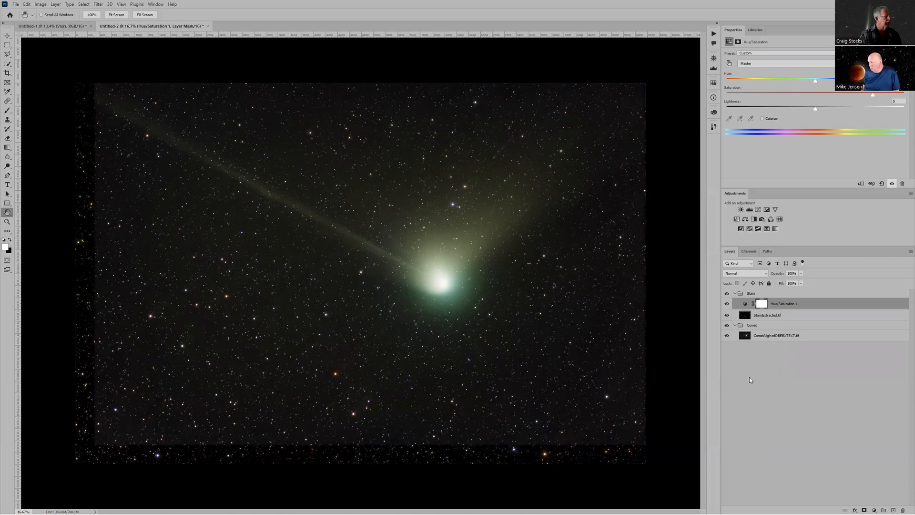
pyautogui.click(734, 293)
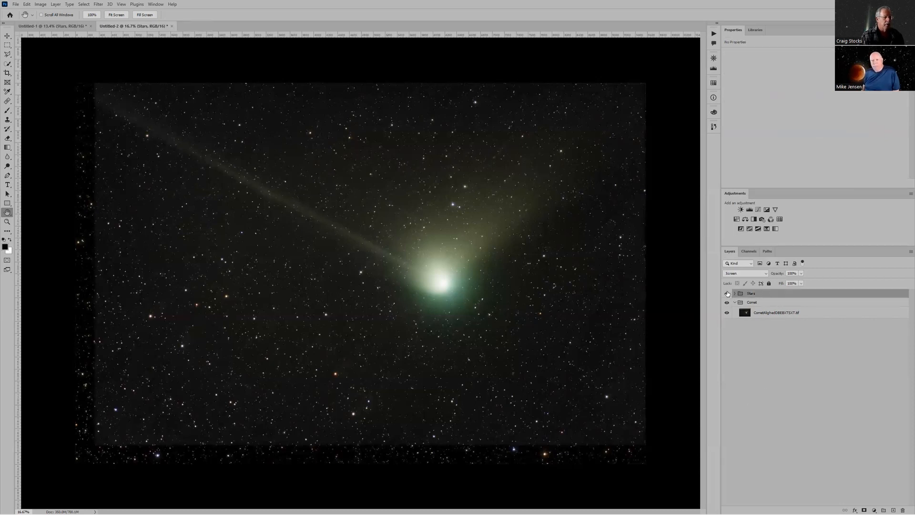
# Hide the Stars group, choose the Healing Brush tool, and add an empty layer above CometAlighedDBEBXTSXT in the Comet group.
pyautogui.click(727, 294)
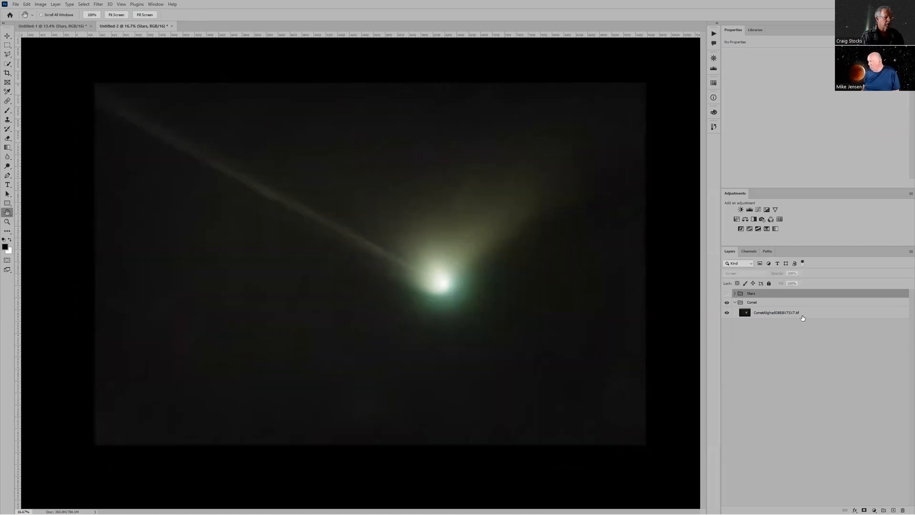
pyautogui.click(784, 313)
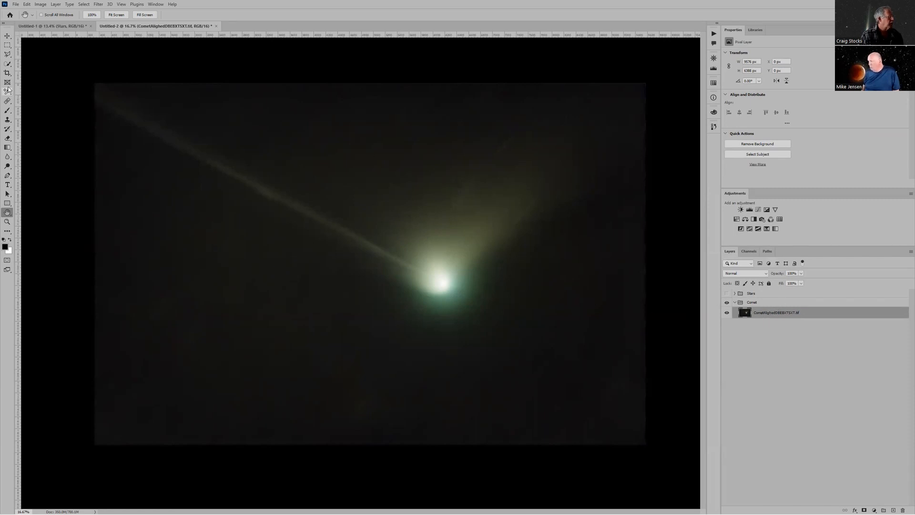
pyautogui.click(7, 101)
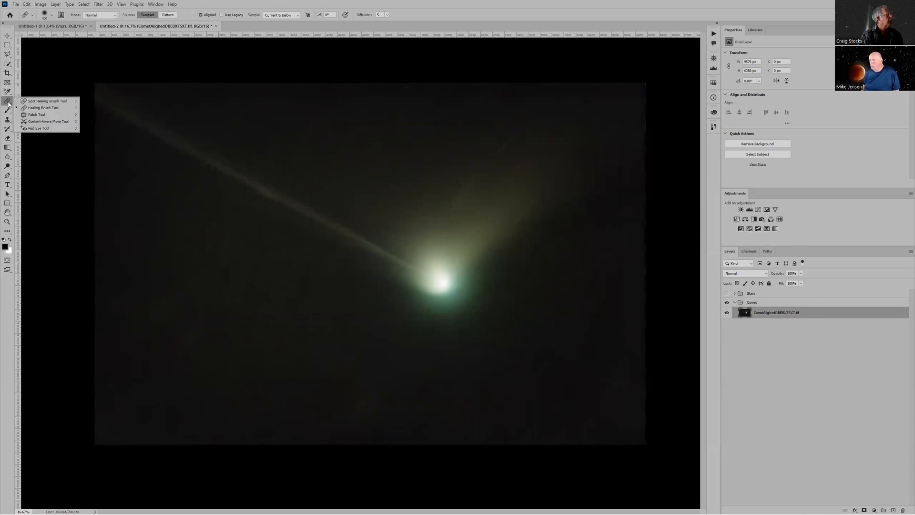
pyautogui.click(46, 109)
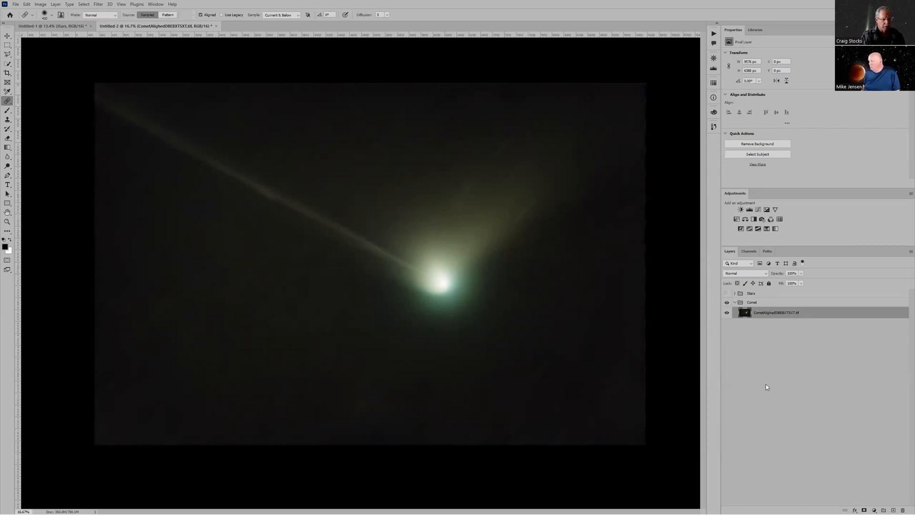
pyautogui.click(892, 507)
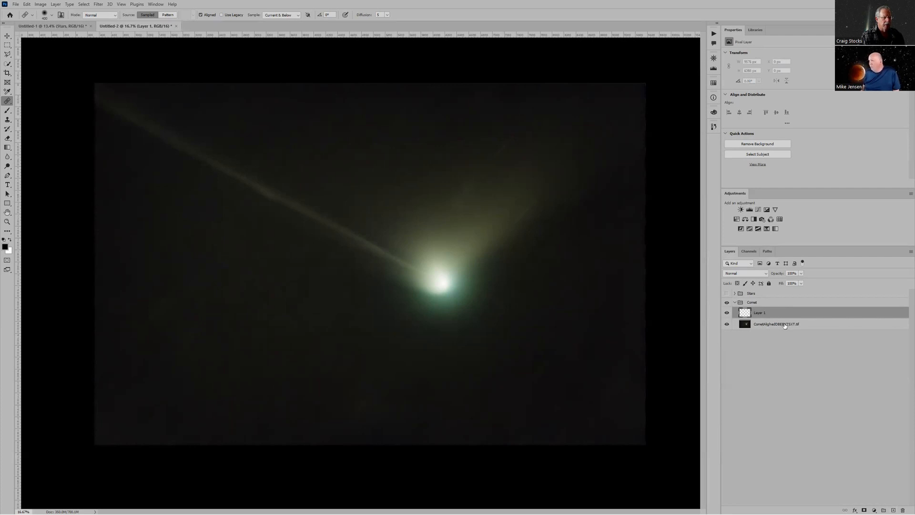
# Heal the faint star streak along the dust tail's right edge on Layer 1 with a smaller brush, and toggle the layer to compare.
pyautogui.scroll(5, 540, 228)
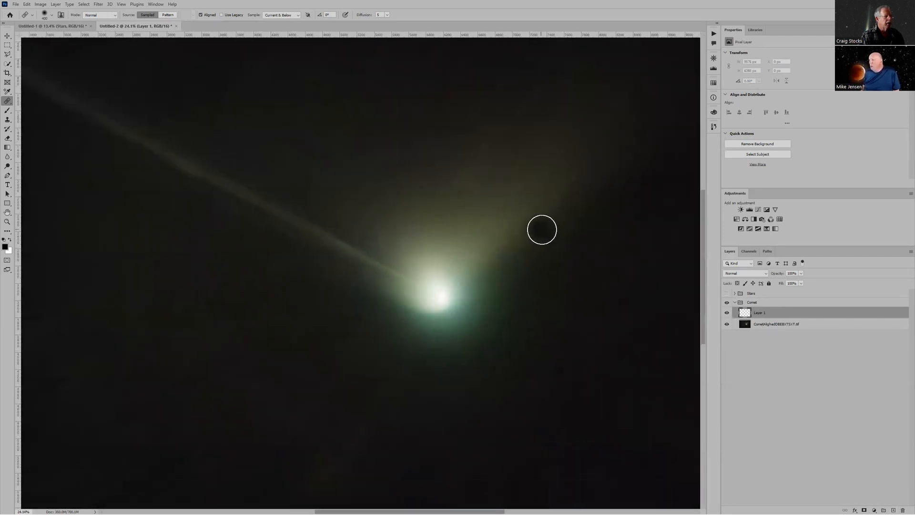
pyautogui.scroll(2, 542, 231)
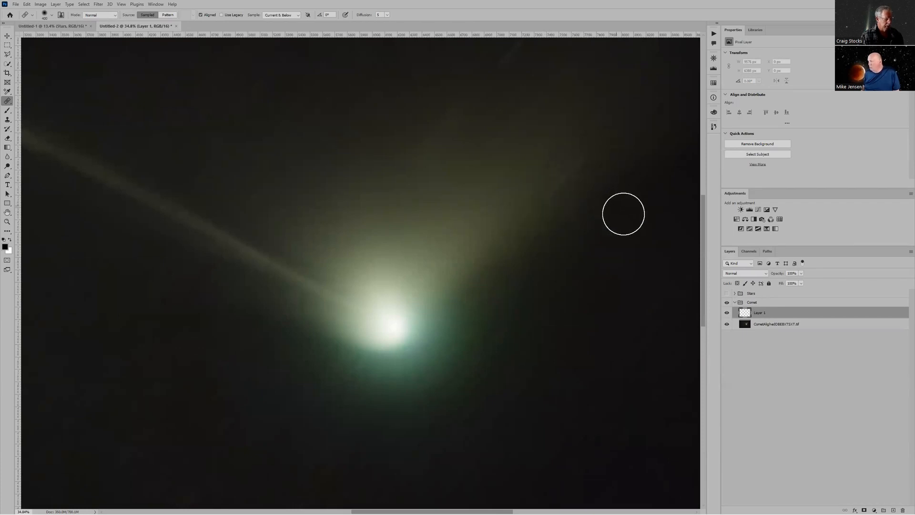
pyautogui.press('[')
pyautogui.press('[')
pyautogui.press('[')
pyautogui.press('[')
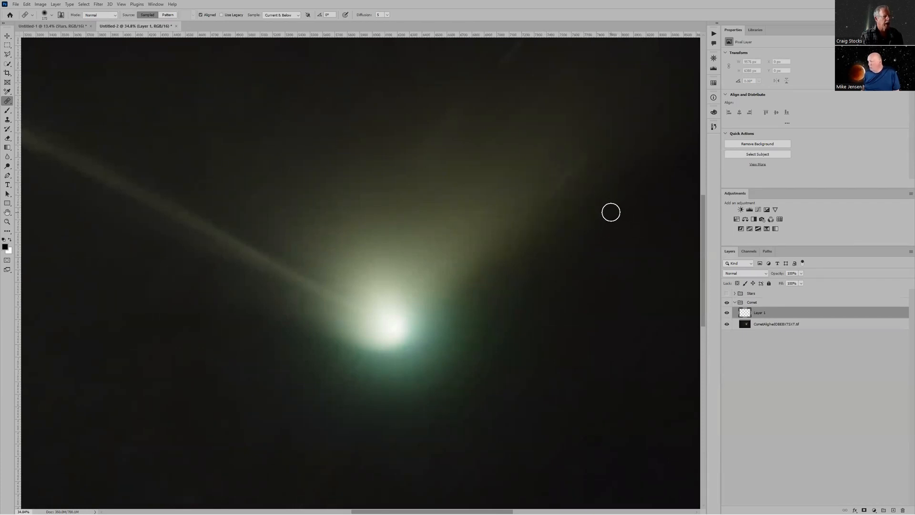
pyautogui.press('[')
pyautogui.press('[')
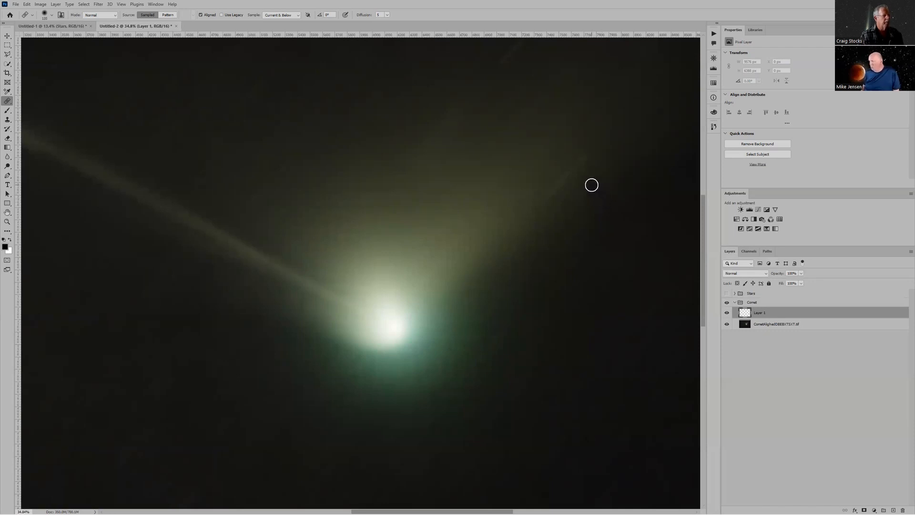
pyautogui.keyDown('alt'); pyautogui.click(562, 155); pyautogui.keyUp('alt')
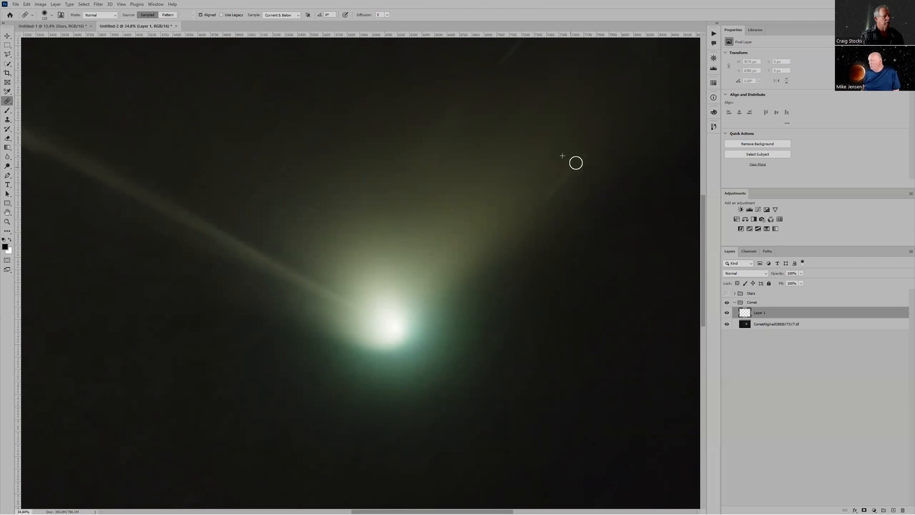
pyautogui.moveTo(547, 198); pyautogui.dragTo(542, 201)
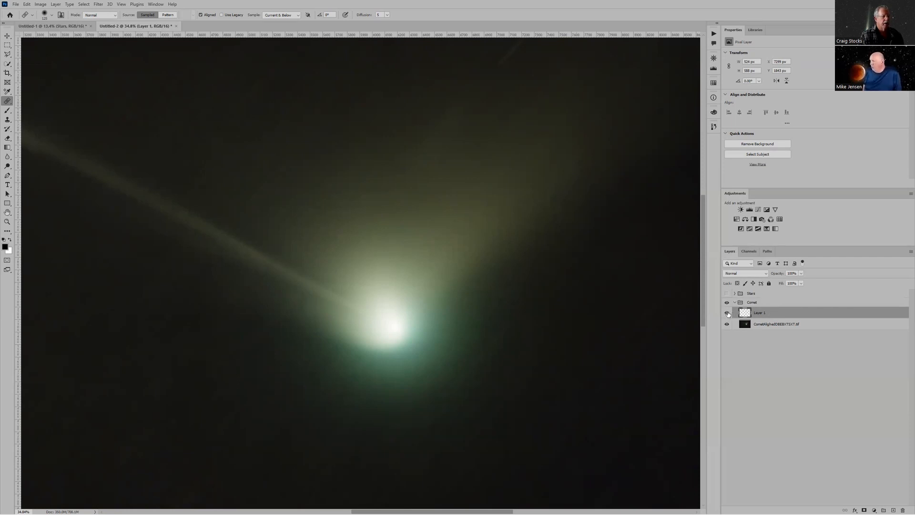
pyautogui.click(728, 313)
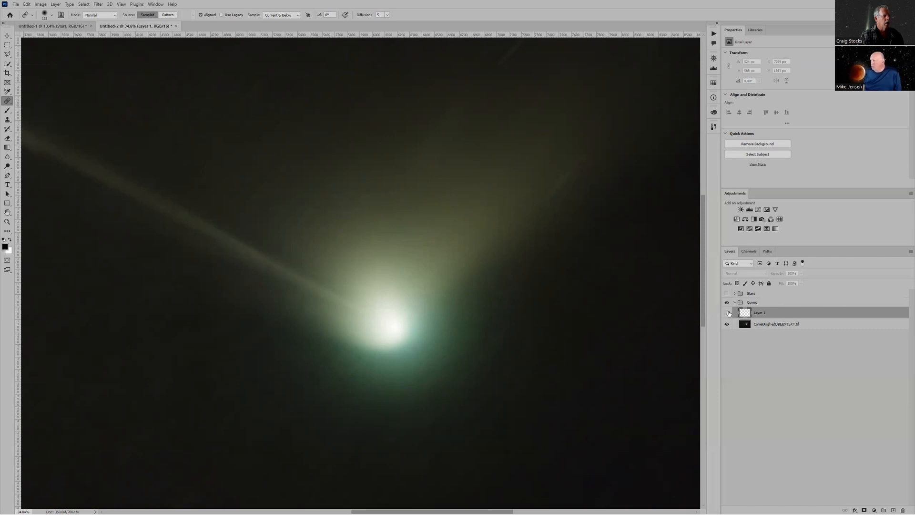
pyautogui.click(728, 313)
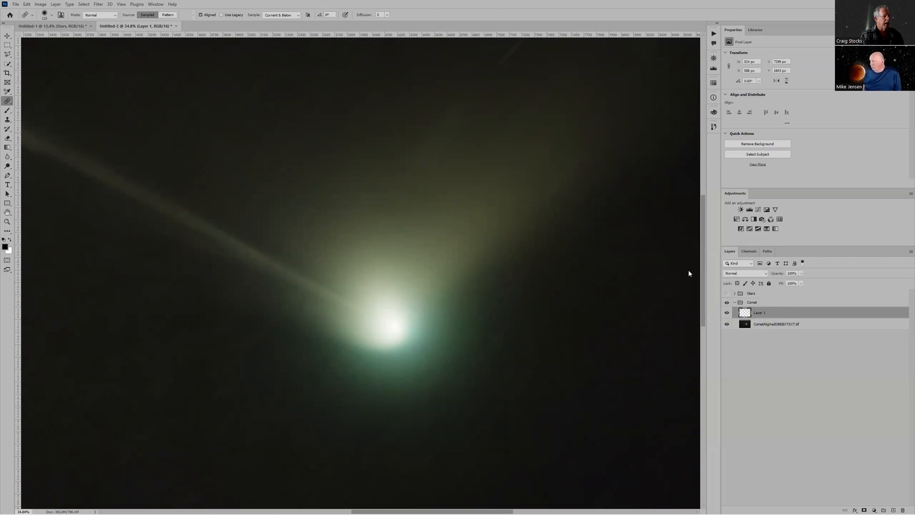
# Heal the two remaining streaks above the comet, one in the upper dust tail and one in the background farther left.
pyautogui.scroll(5, 567, 238)
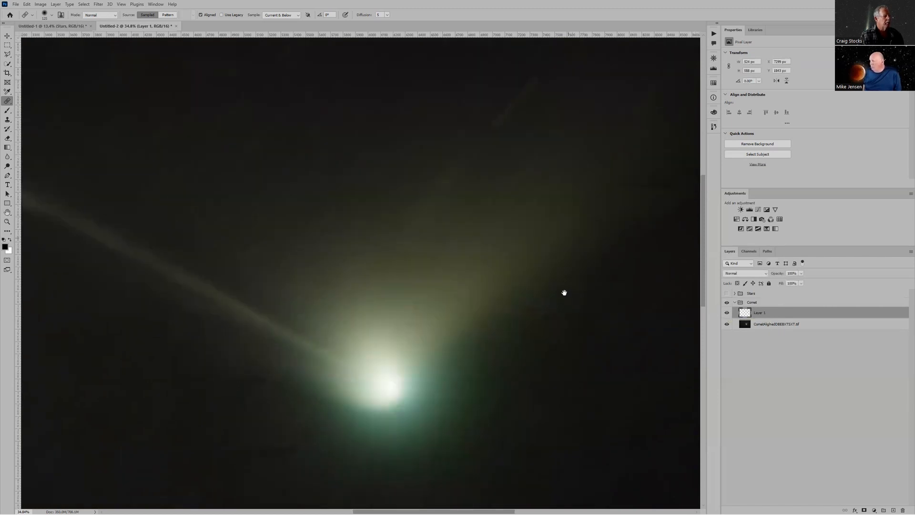
pyautogui.keyDown('alt'); pyautogui.click(502, 203); pyautogui.keyUp('alt')
pyautogui.moveTo(497, 177); pyautogui.dragTo(535, 138)
pyautogui.keyDown('alt'); pyautogui.click(280, 203); pyautogui.keyUp('alt')
pyautogui.moveTo(238, 216); pyautogui.dragTo(263, 195)
# Heal the faint diagonal streaks in the dark background just right of and below the comet's green coma.
pyautogui.moveTo(607, 379); pyautogui.dragTo(477, 362)
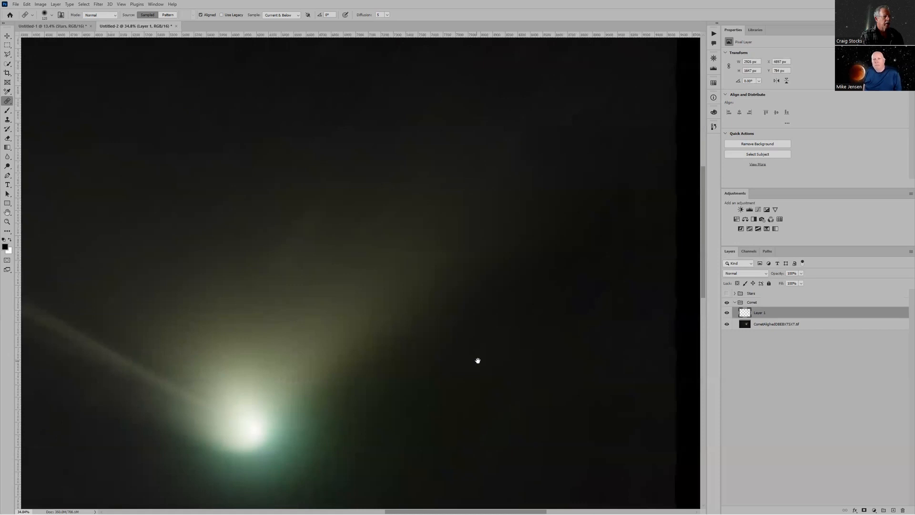
pyautogui.scroll(-1, 481, 287)
pyautogui.scroll(-1, 498, 290)
pyautogui.moveTo(494, 310); pyautogui.dragTo(657, 204)
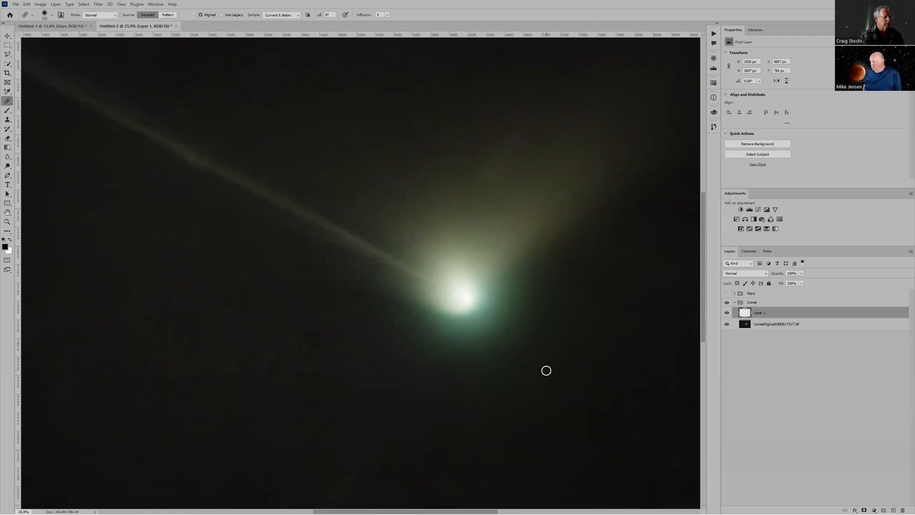
pyautogui.scroll(3, 546, 370)
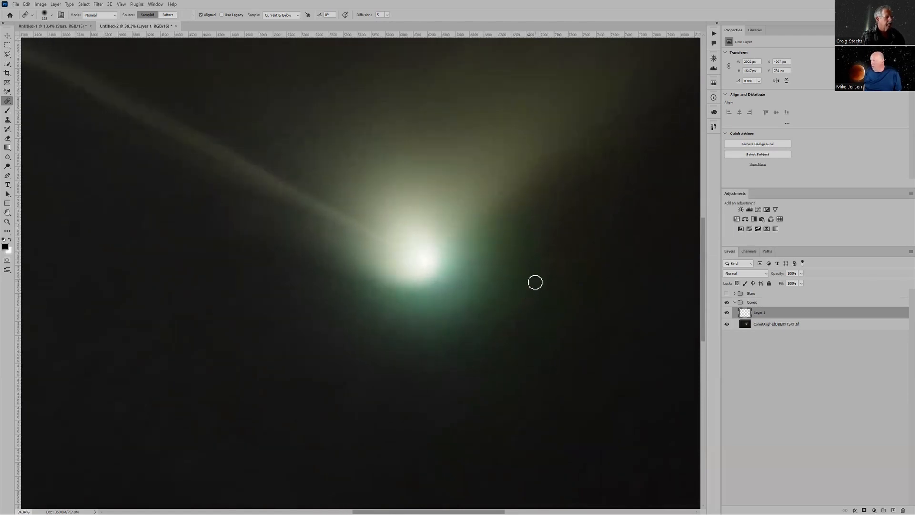
pyautogui.moveTo(559, 247); pyautogui.dragTo(488, 341)
pyautogui.keyDown('alt'); pyautogui.click(624, 362); pyautogui.keyUp('alt')
pyautogui.moveTo(582, 278); pyautogui.dragTo(525, 351)
pyautogui.moveTo(598, 302)
pyautogui.mouseDown()
pyautogui.moveTo(552, 338)
pyautogui.moveTo(569, 352)
pyautogui.moveTo(526, 339)
pyautogui.moveTo(489, 391)
pyautogui.mouseUp()
pyautogui.click(504, 347)
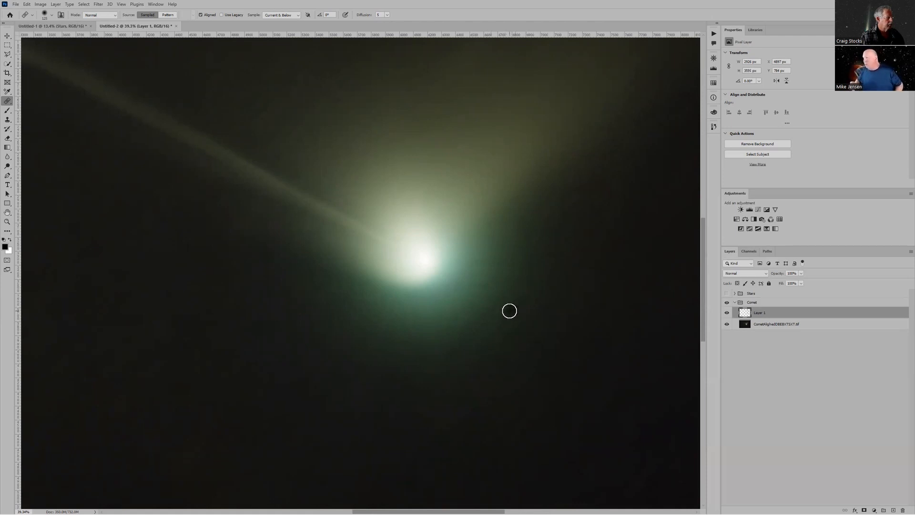
# Heal the blotches in the background below and left of the comet, and toggle Layer 1 to compare before and after.
pyautogui.scroll(-3, 509, 319)
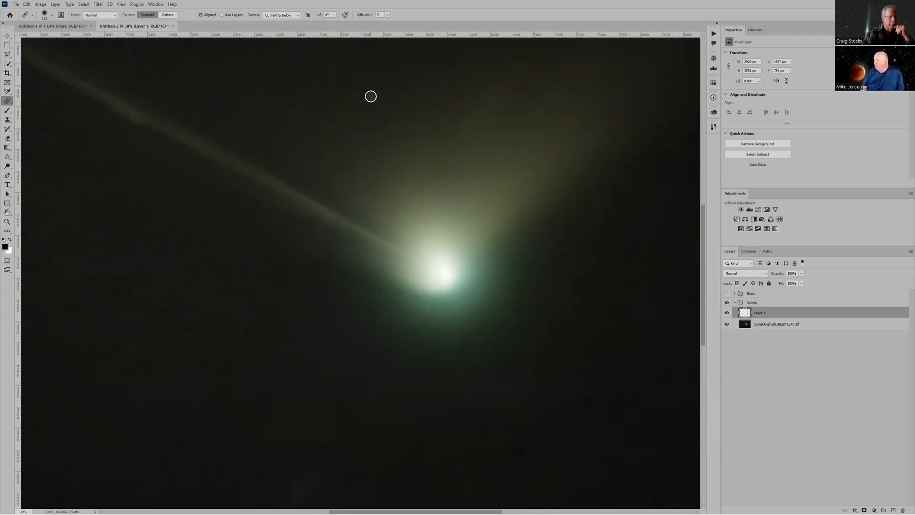
pyautogui.scroll(-3, 370, 96)
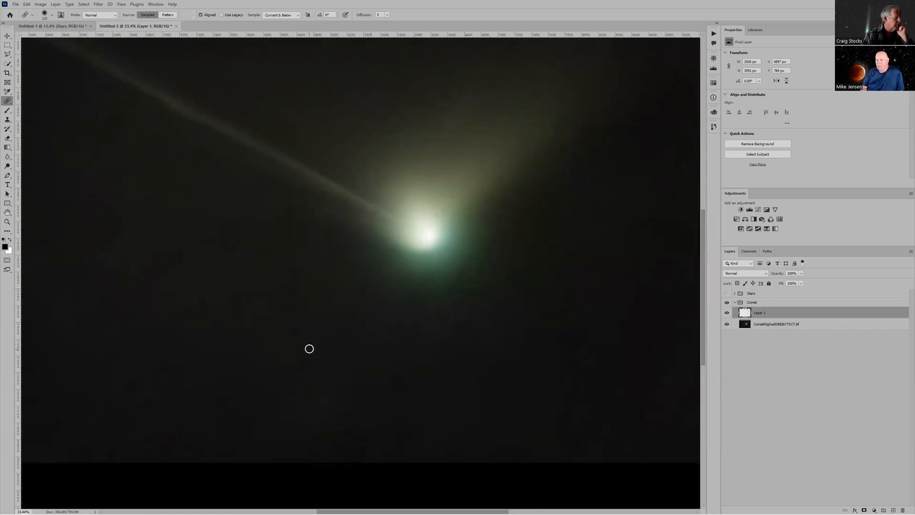
pyautogui.click(304, 410)
pyautogui.moveTo(287, 366)
pyautogui.mouseDown()
pyautogui.moveTo(295, 345)
pyautogui.moveTo(278, 354)
pyautogui.mouseUp()
pyautogui.keyDown('alt'); pyautogui.click(368, 388); pyautogui.keyUp('alt')
pyautogui.moveTo(321, 404)
pyautogui.mouseDown()
pyautogui.moveTo(305, 409)
pyautogui.moveTo(317, 419)
pyautogui.mouseUp()
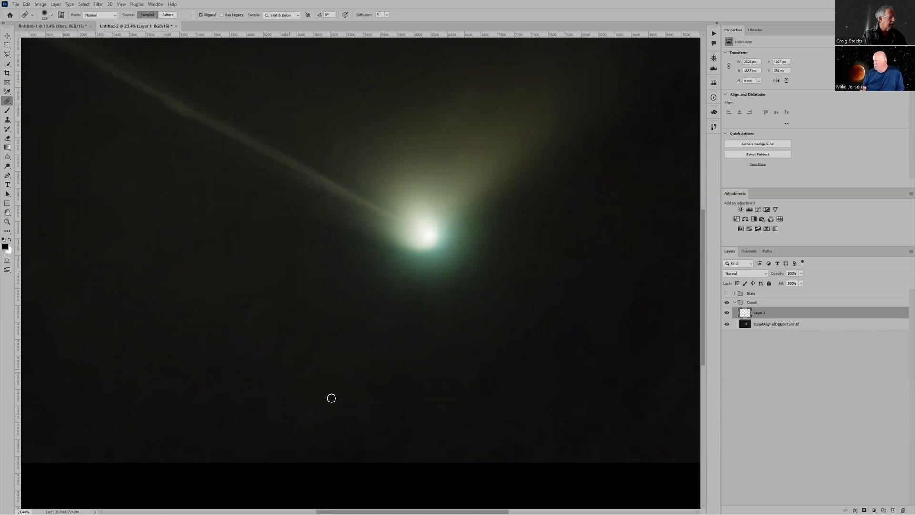
pyautogui.keyDown('alt'); pyautogui.click(369, 413); pyautogui.keyUp('alt')
pyautogui.moveTo(325, 415)
pyautogui.mouseDown()
pyautogui.moveTo(299, 422)
pyautogui.moveTo(315, 388)
pyautogui.mouseUp()
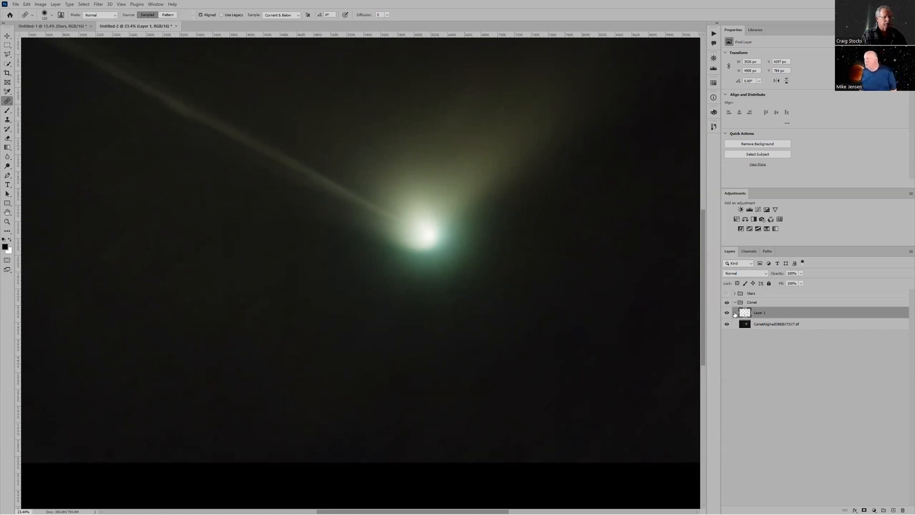
pyautogui.click(727, 313)
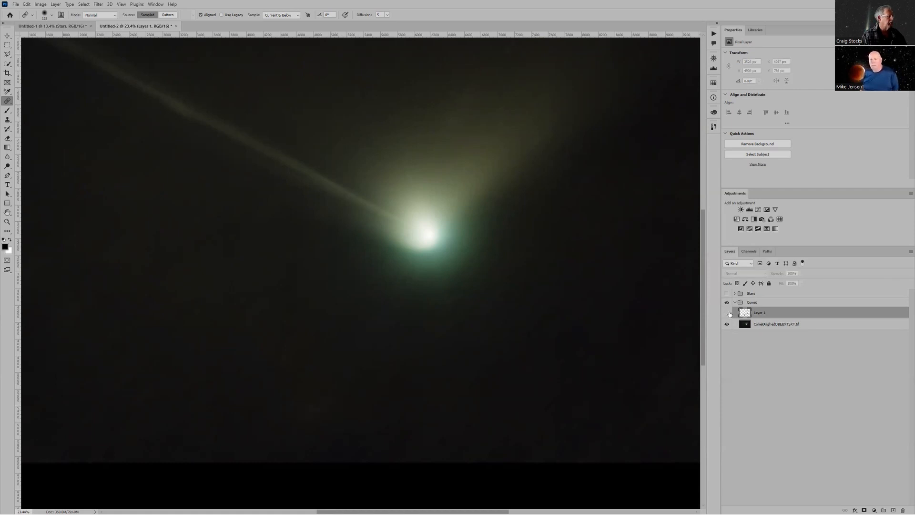
pyautogui.click(727, 313)
# Add a Color Balance adjustment above Layer 1 and briefly isolate Layer 1 to review the healing strokes.
pyautogui.scroll(-2, 480, 231)
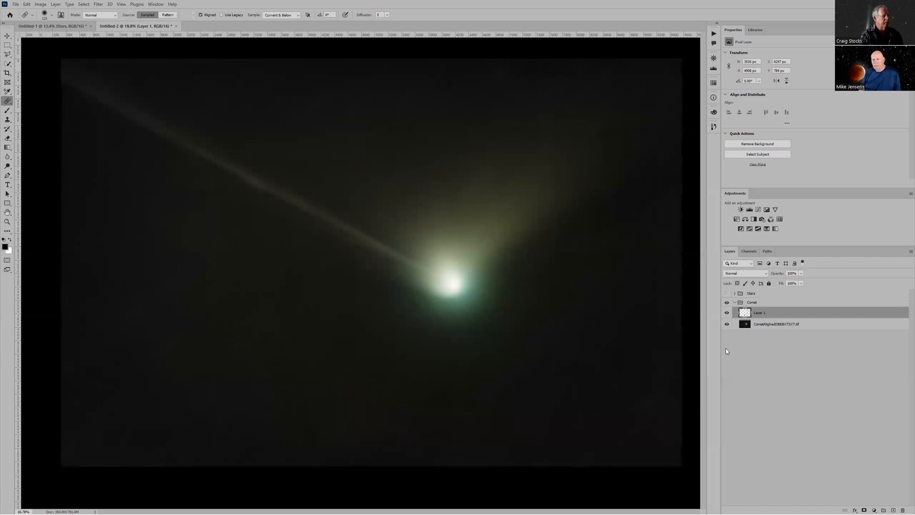
pyautogui.scroll(-1, 586, 360)
pyautogui.scroll(-1, 586, 360)
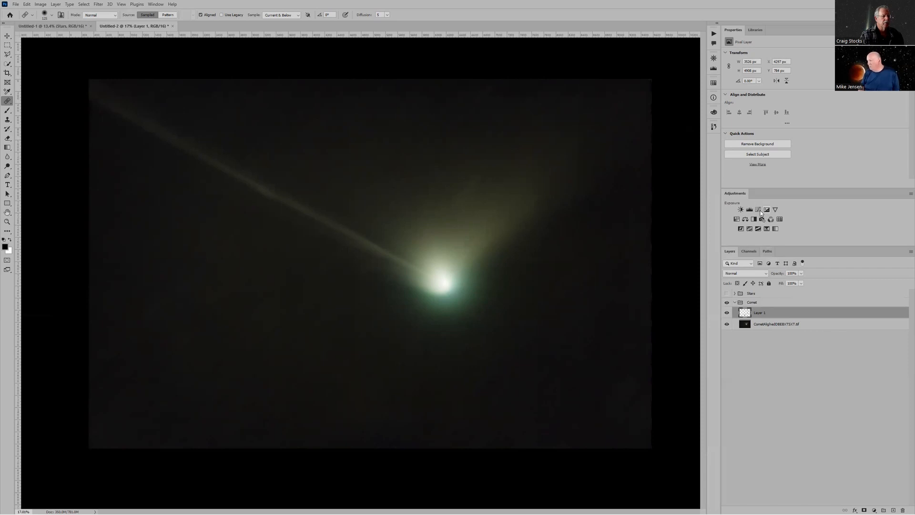
pyautogui.click(745, 219)
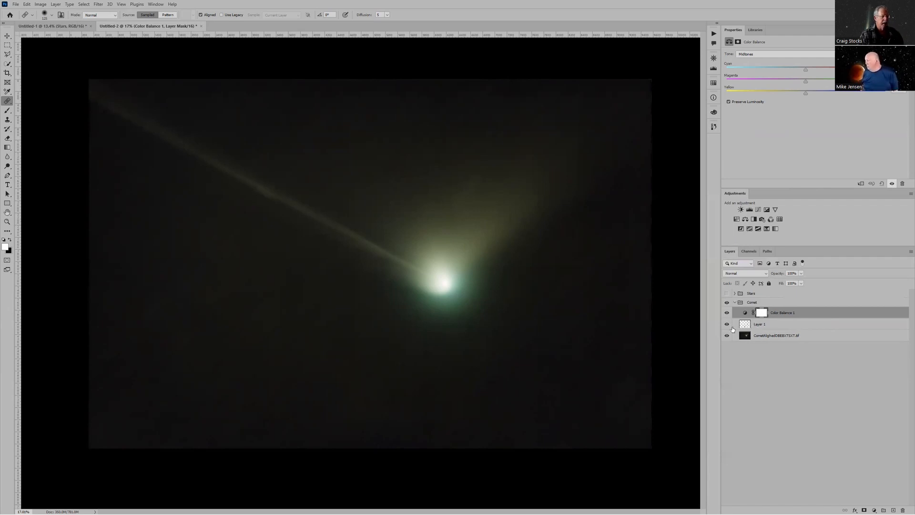
pyautogui.keyDown('alt'); pyautogui.click(727, 325); pyautogui.keyUp('alt')
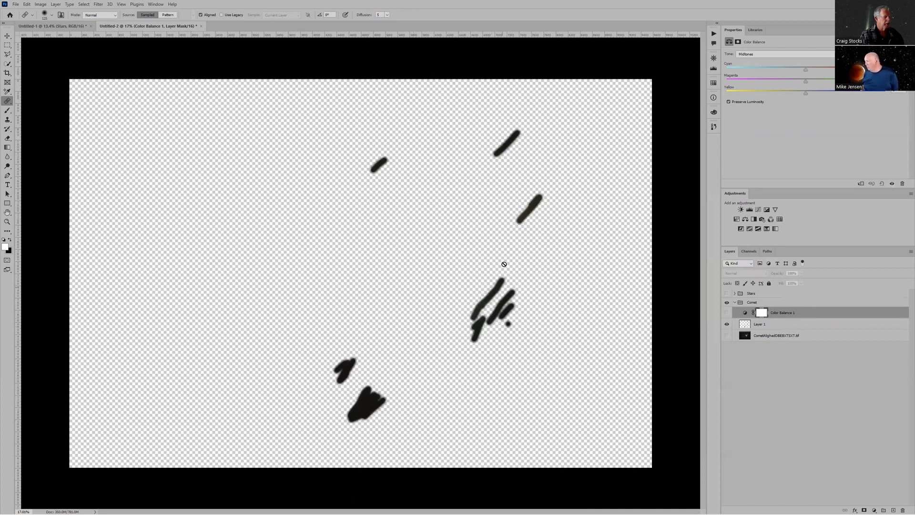
pyautogui.keyDown('alt'); pyautogui.click(726, 325); pyautogui.keyUp('alt')
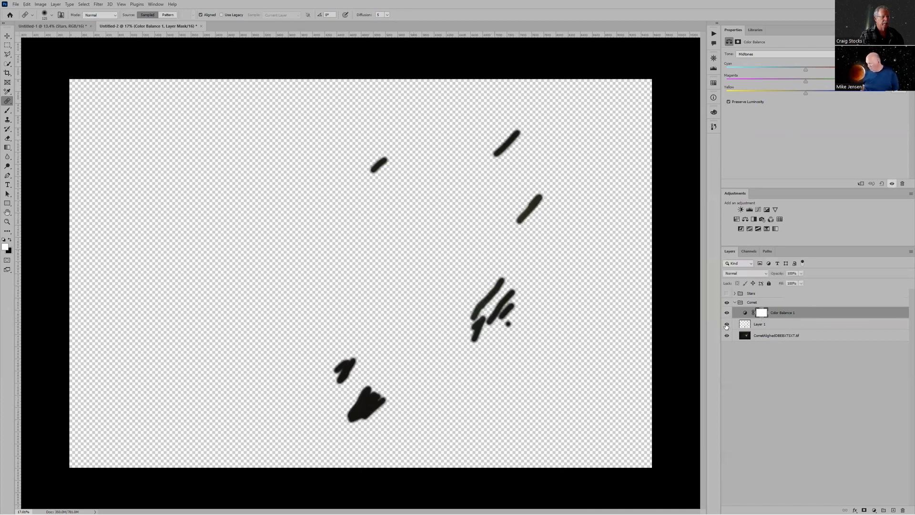
# Shift the Color Balance midtones slightly toward red, magenta and blue to neutralize the comet image's green-yellow cast.
pyautogui.click(746, 313)
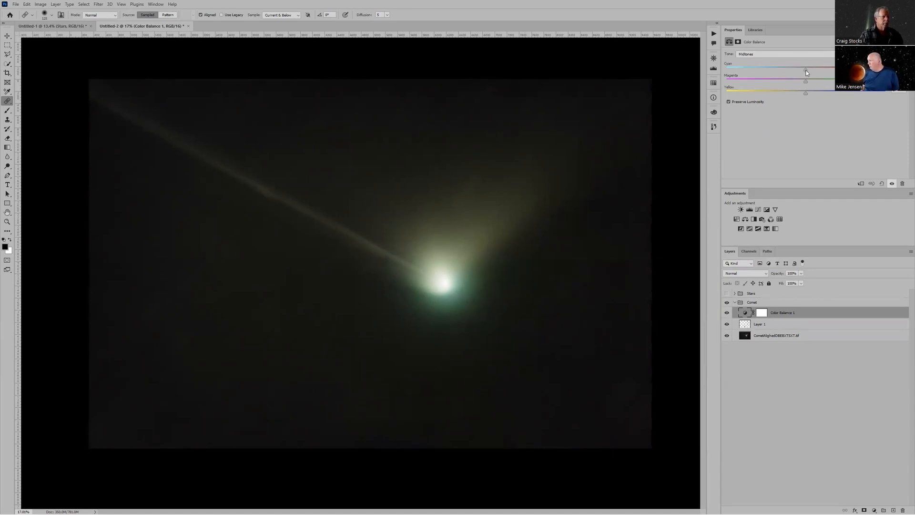
pyautogui.moveTo(810, 69); pyautogui.dragTo(817, 69)
pyautogui.moveTo(806, 81); pyautogui.dragTo(822, 93)
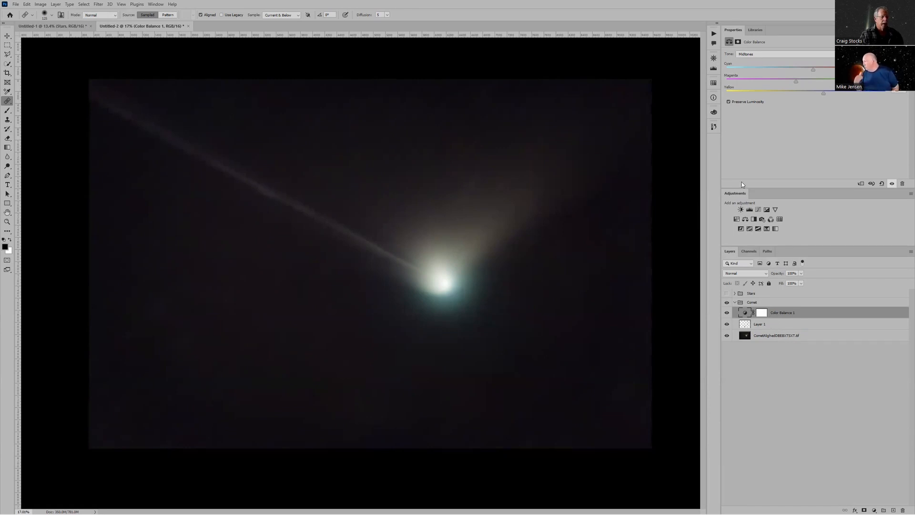
# Add a Levels adjustment above the Color Balance layer and place a color sampler in the dark background beyond the comet's coma.
pyautogui.click(749, 210)
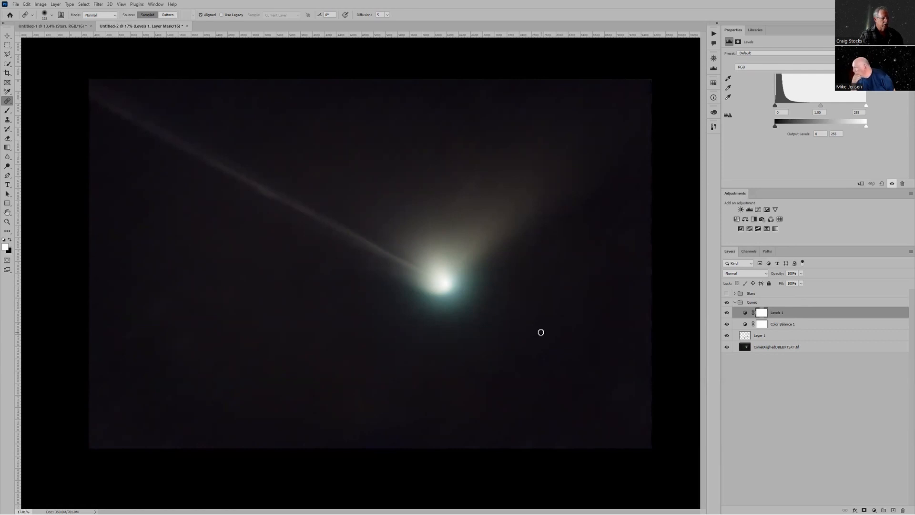
pyautogui.click(7, 91)
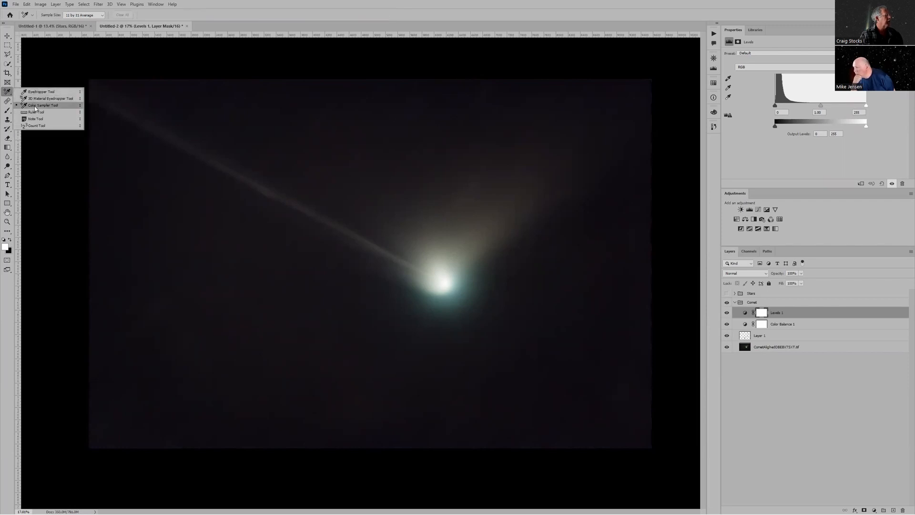
pyautogui.click(34, 107)
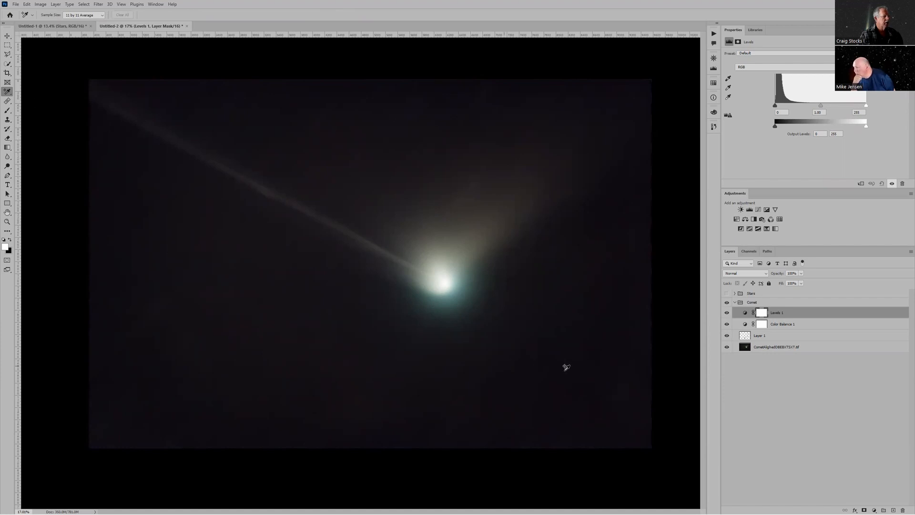
pyautogui.click(568, 345)
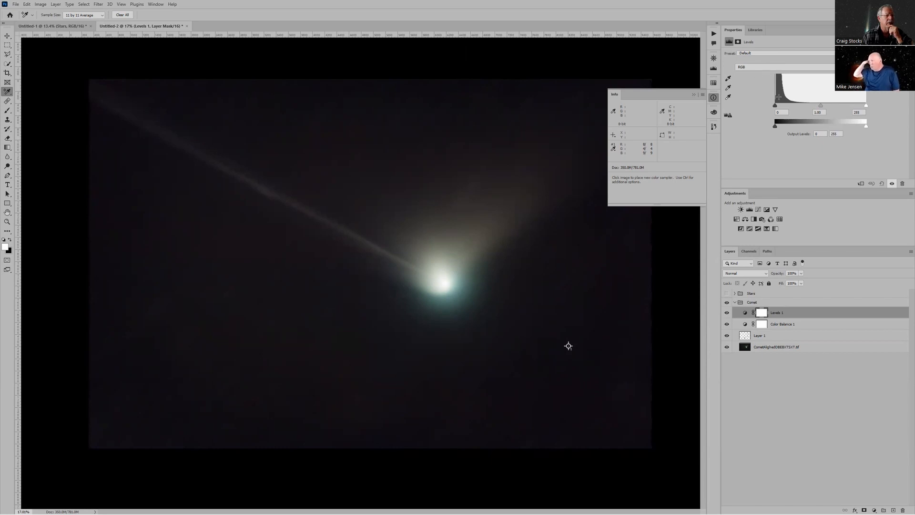
# Raise the Levels output black in the red, green and blue channels, with blue at 7, and briefly preview the Stars group.
pyautogui.click(750, 67)
pyautogui.click(749, 80)
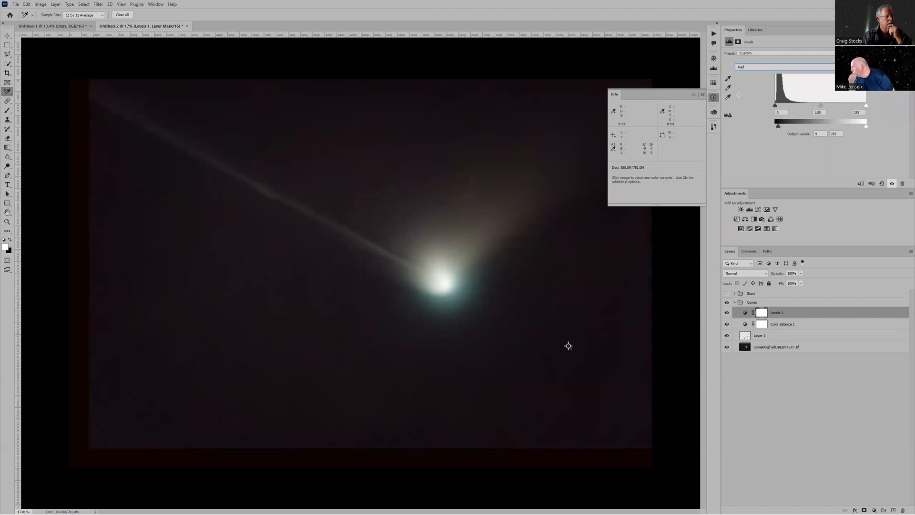
pyautogui.click(743, 67)
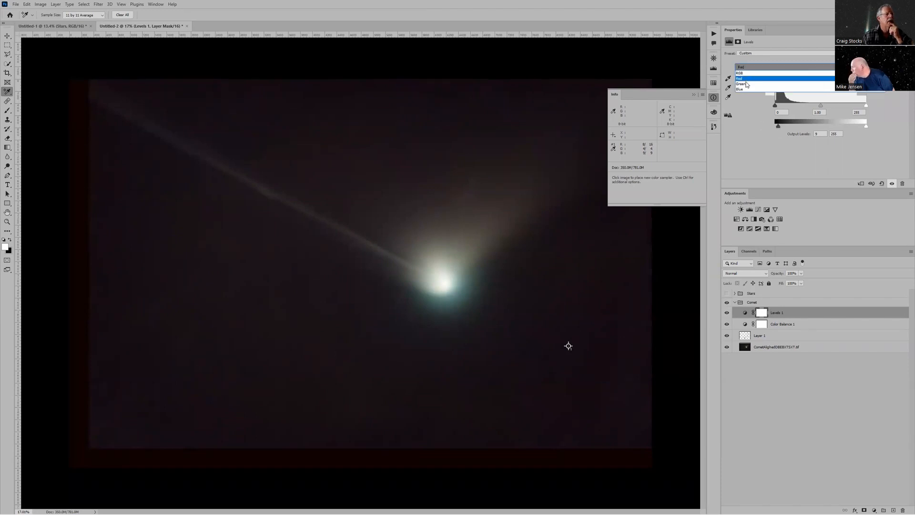
pyautogui.click(747, 84)
pyautogui.moveTo(778, 125); pyautogui.dragTo(781, 126)
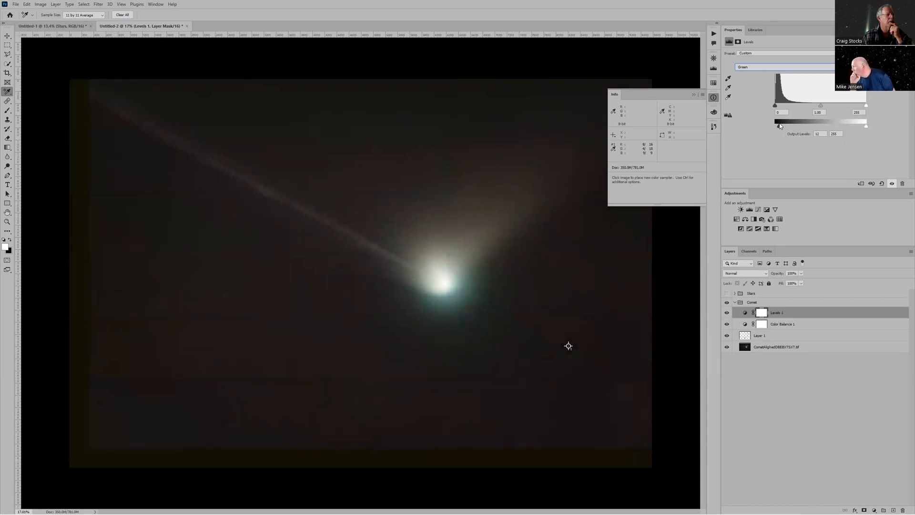
pyautogui.click(757, 71)
pyautogui.click(774, 97)
pyautogui.moveTo(776, 127); pyautogui.dragTo(778, 127)
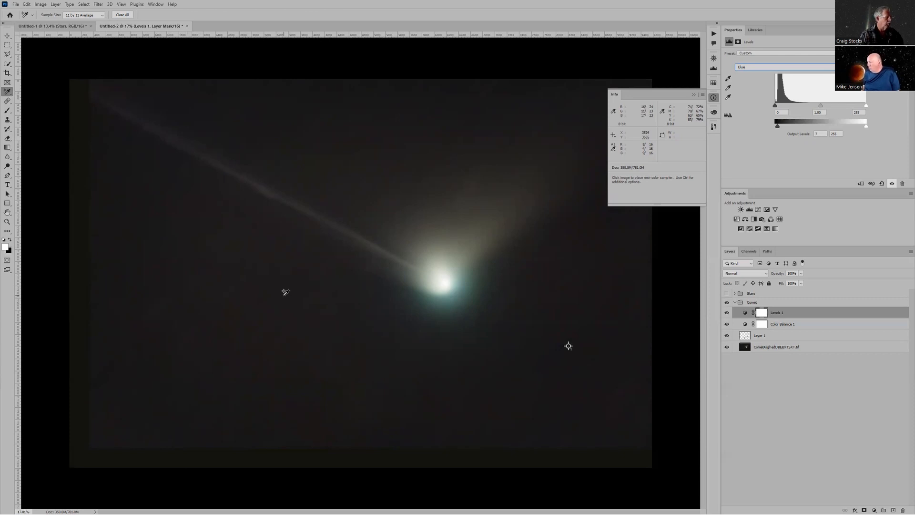
pyautogui.click(726, 293)
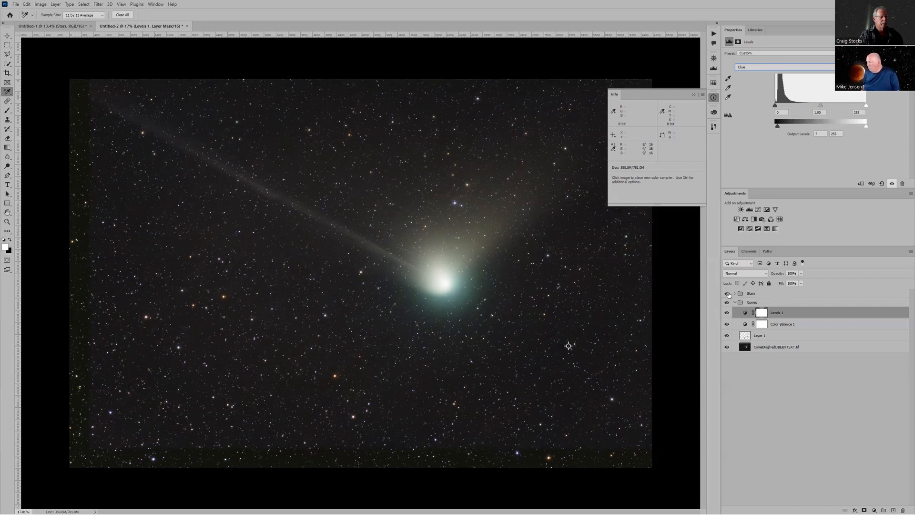
pyautogui.click(726, 293)
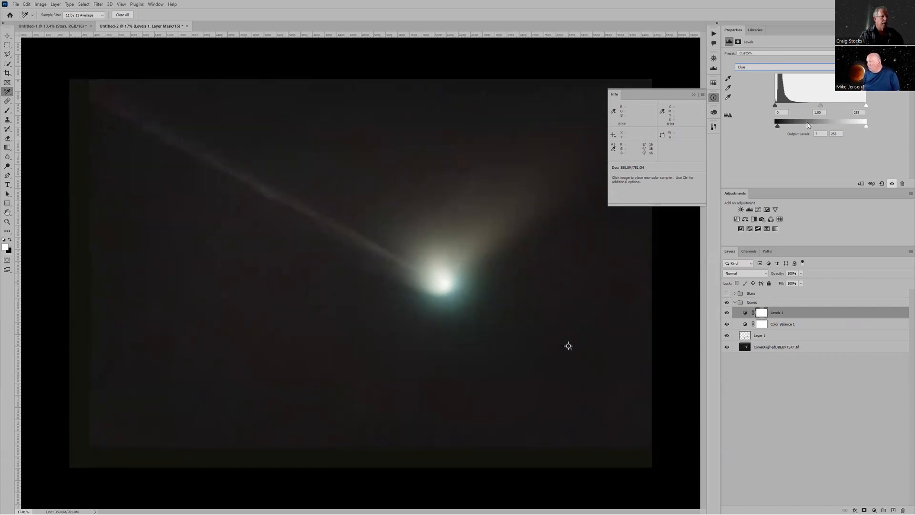
# Slightly darken the blue midtones, darken the combined RGB midtones in Levels and lower the RGB output white slightly.
pyautogui.moveTo(821, 105); pyautogui.dragTo(821, 104)
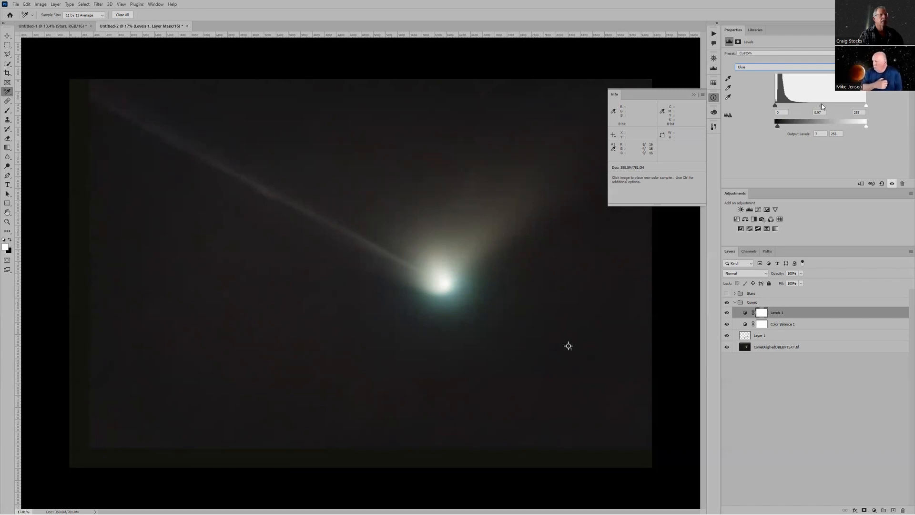
pyautogui.click(805, 67)
pyautogui.click(764, 75)
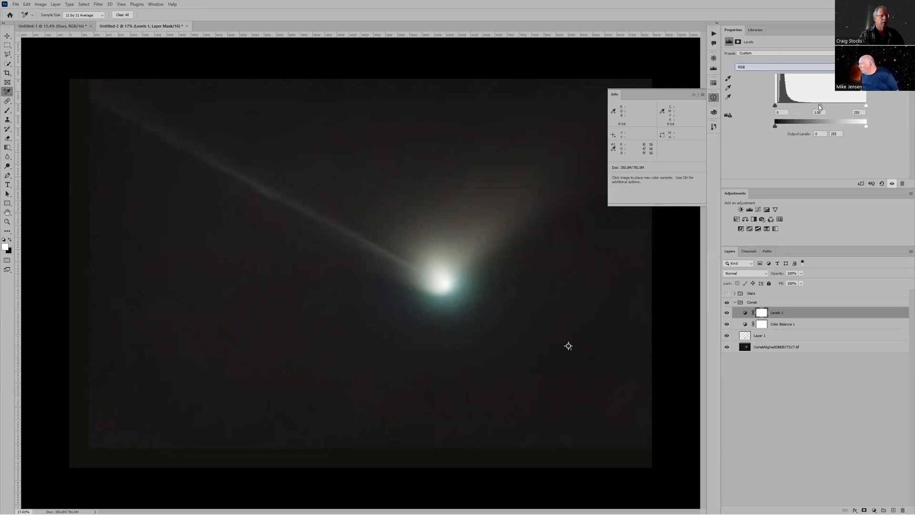
pyautogui.moveTo(822, 105); pyautogui.dragTo(826, 105)
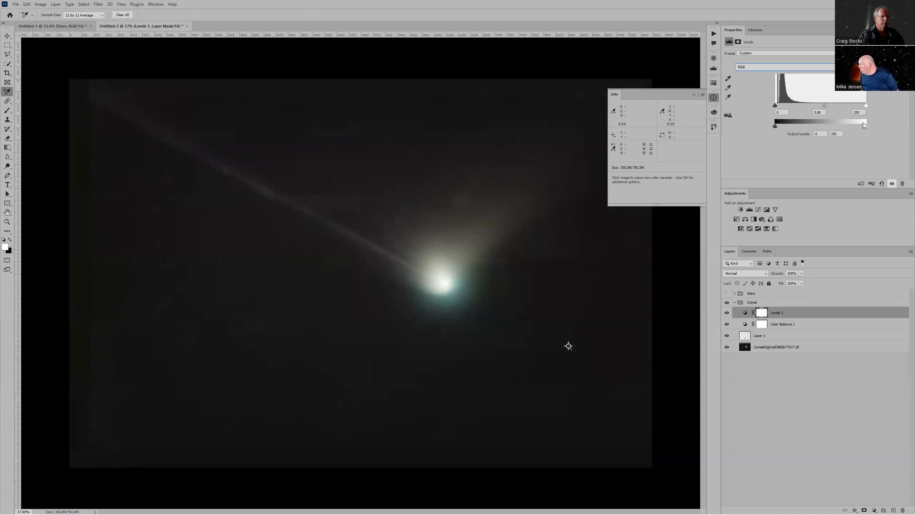
pyautogui.moveTo(864, 124); pyautogui.dragTo(857, 126)
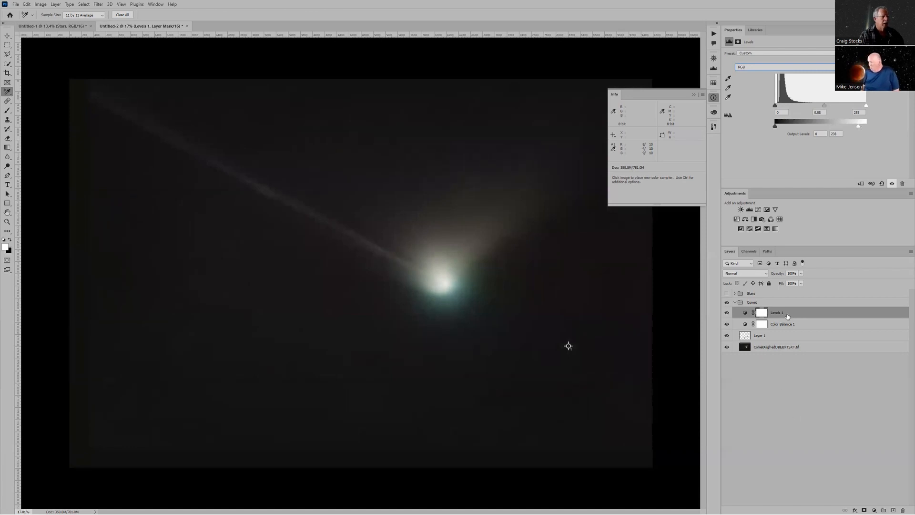
# Add a Hue/Saturation adjustment to the Comet group, increase its overall saturation, and show the Stars group to check the blend.
pyautogui.click(745, 219)
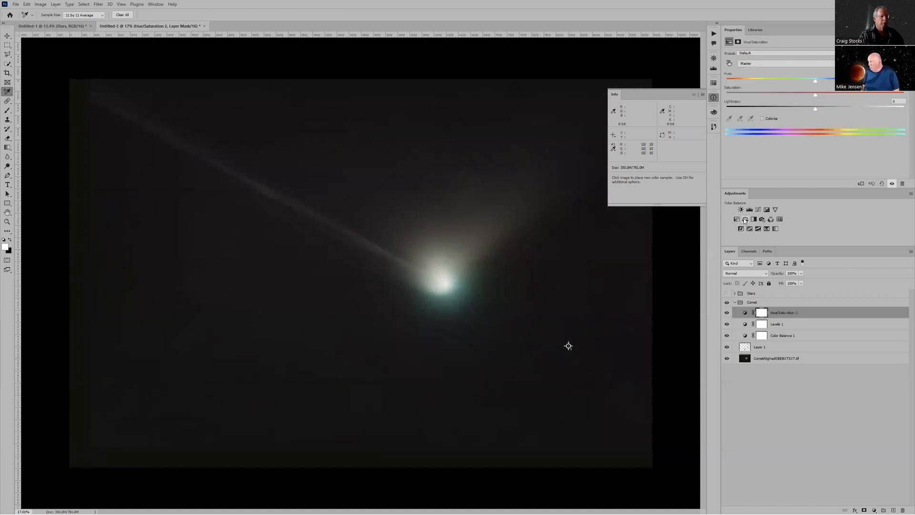
pyautogui.moveTo(814, 93); pyautogui.dragTo(850, 94)
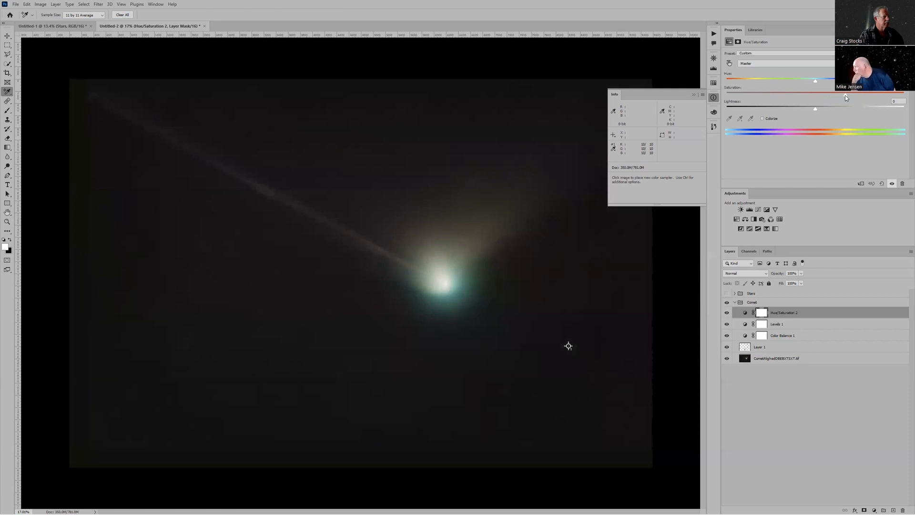
pyautogui.click(727, 294)
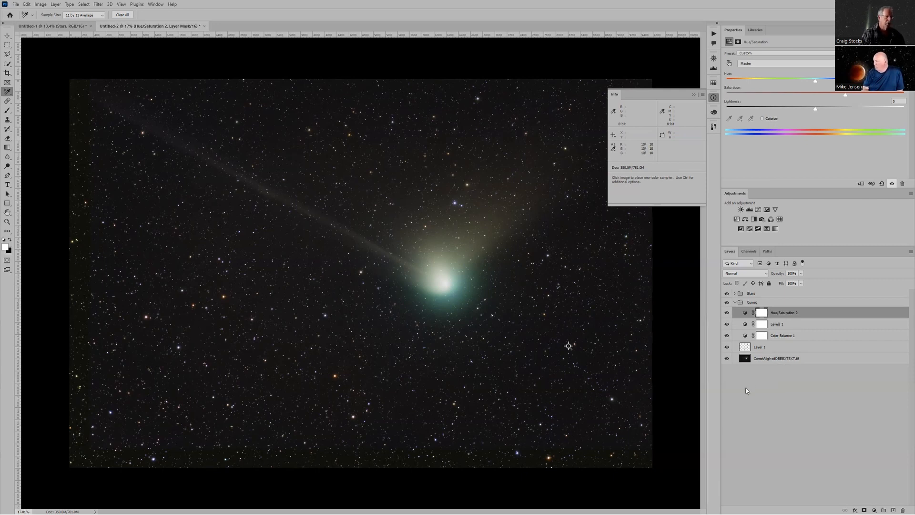
pyautogui.scroll(-2, 380, 238)
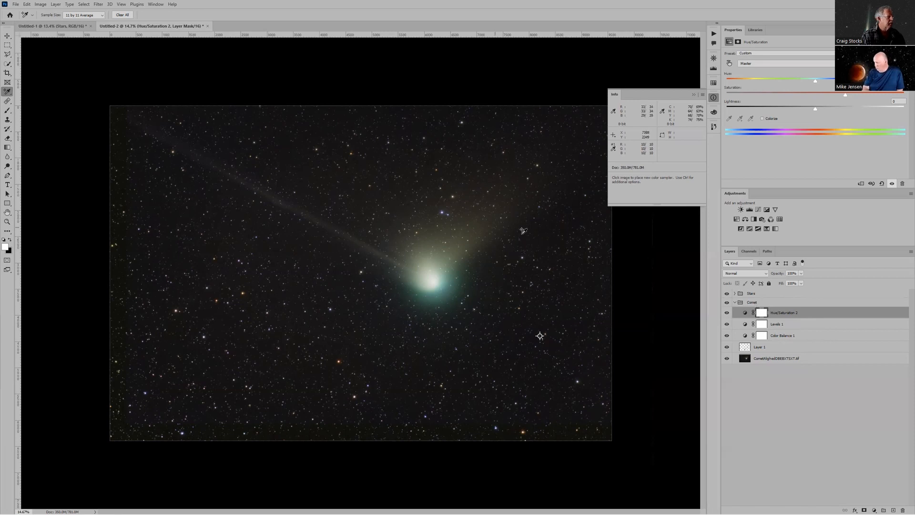
# Hide the Stars group and duplicate the Comet group with all its layers.
pyautogui.click(778, 294)
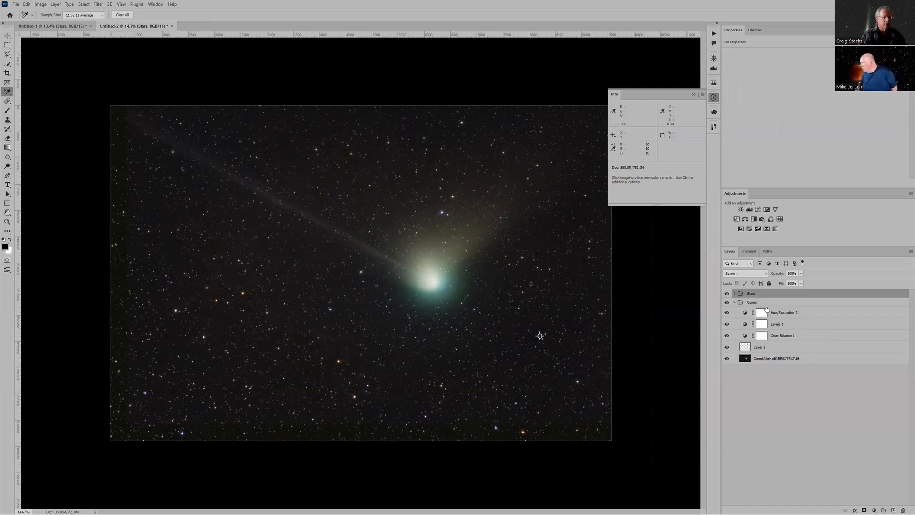
pyautogui.click(726, 293)
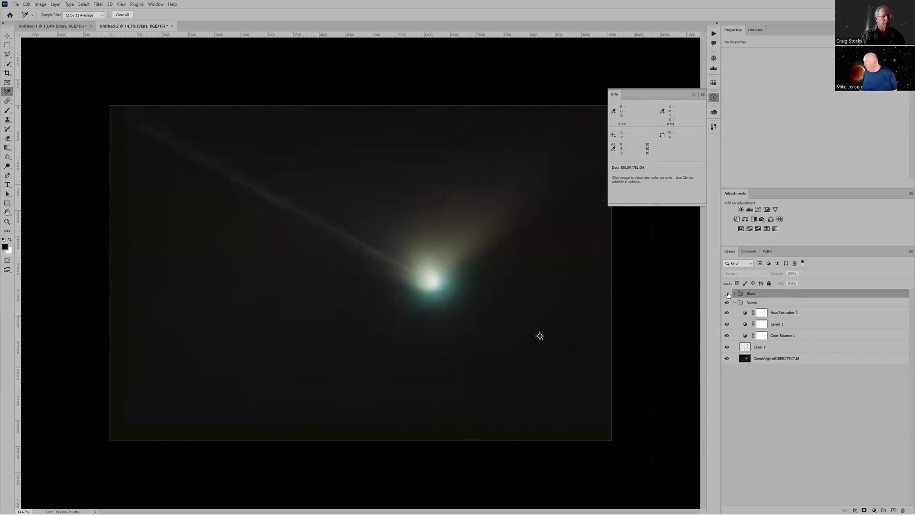
pyautogui.click(778, 302)
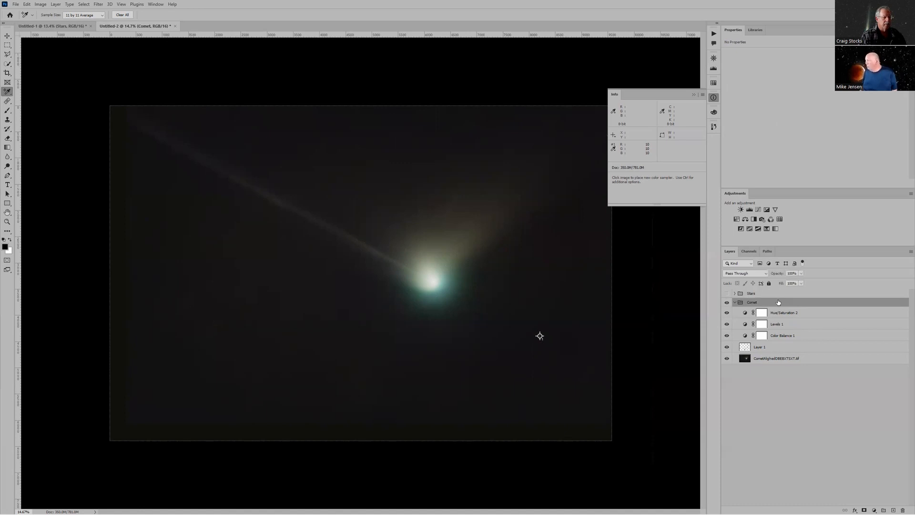
pyautogui.keyDown('shift'); pyautogui.click(790, 359); pyautogui.keyUp('shift')
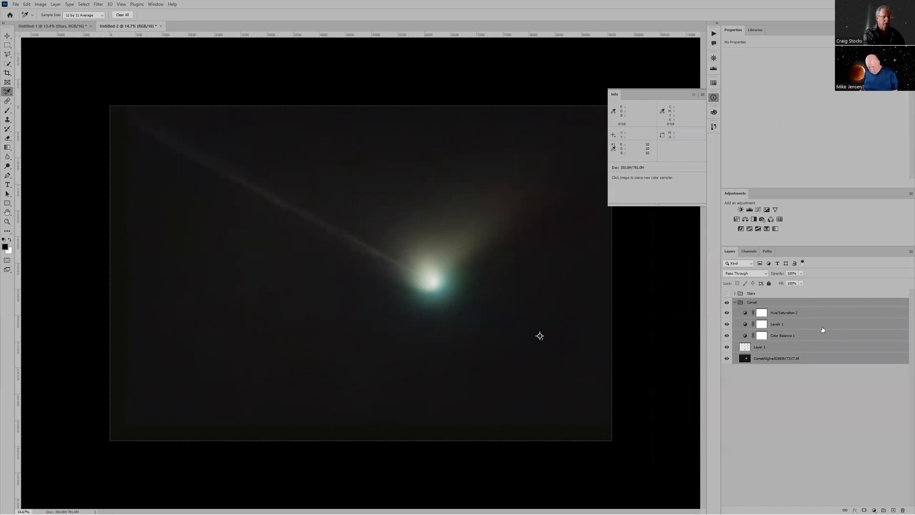
pyautogui.hotkey('ctrl', 'j')
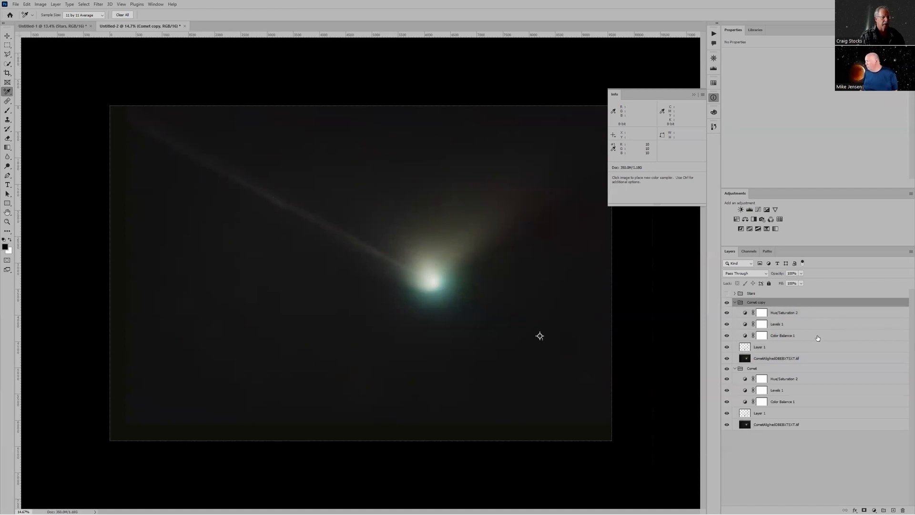
# Convert the duplicated Comet group to a smart object, duplicate that smart object, and hide the upper copy.
pyautogui.keyDown('shift'); pyautogui.click(807, 358); pyautogui.keyUp('shift')
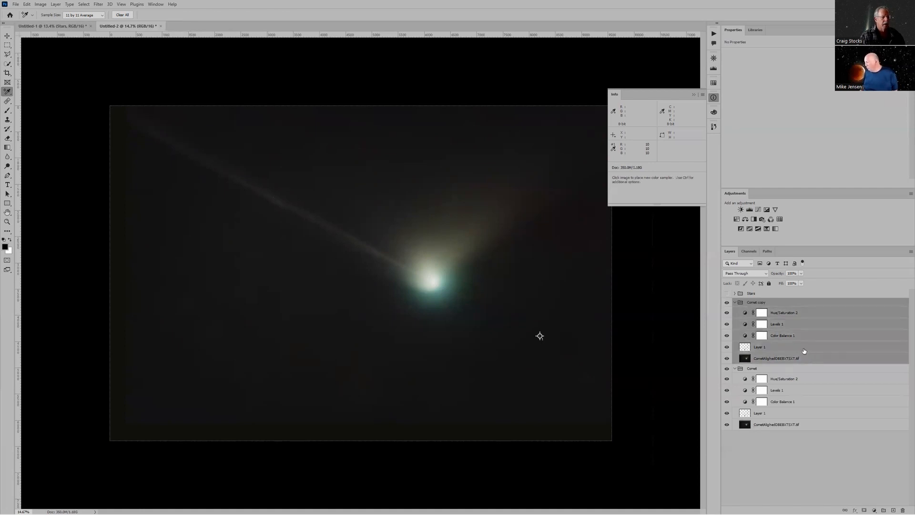
pyautogui.rightClick(804, 304)
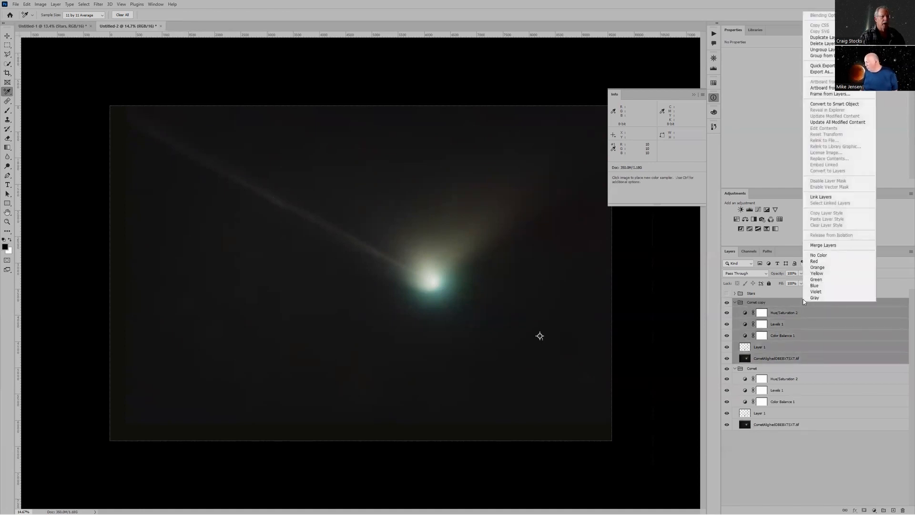
pyautogui.click(835, 106)
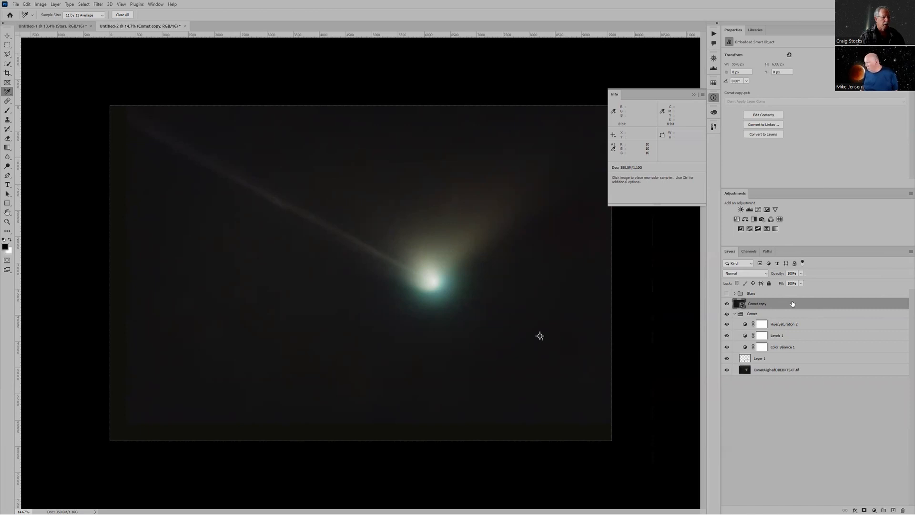
pyautogui.hotkey('ctrl', 'j')
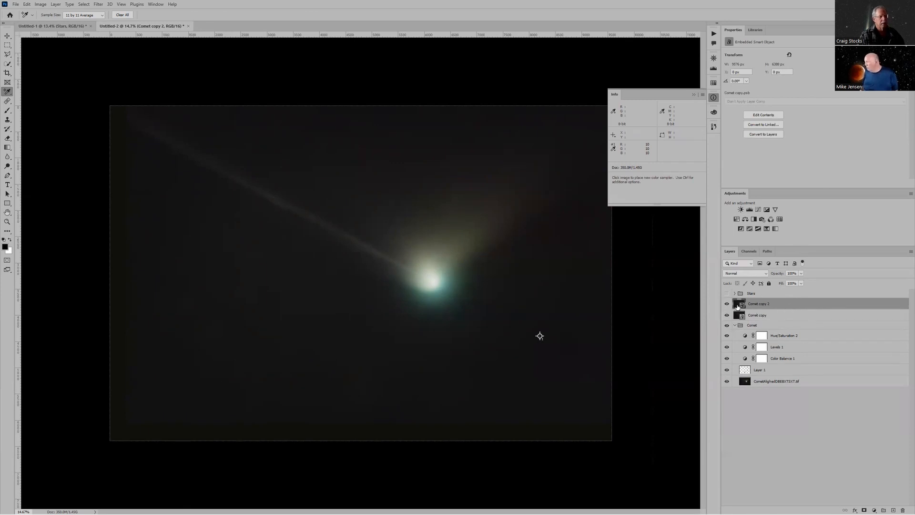
pyautogui.click(727, 304)
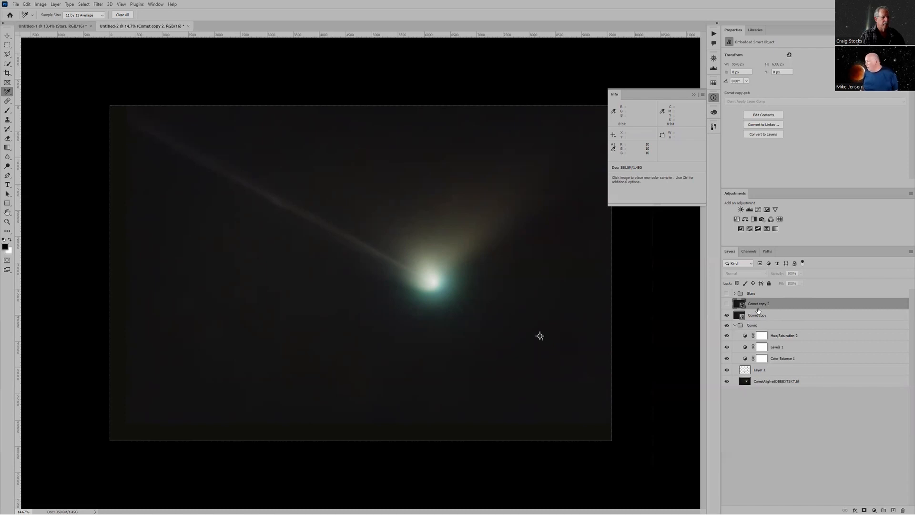
# Apply a High Pass filter with a radius of about 124 pixels to the lower Comet smart object.
pyautogui.scroll(3, 364, 245)
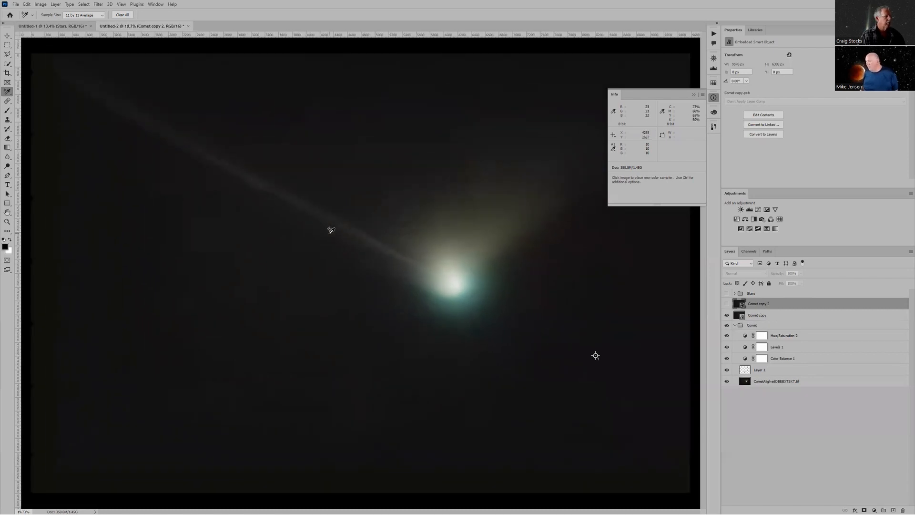
pyautogui.click(792, 317)
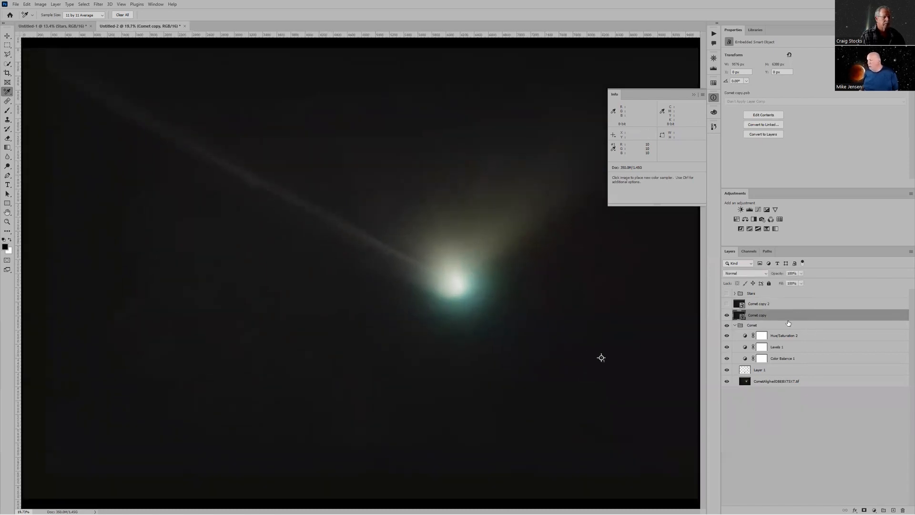
pyautogui.scroll(2, 267, 184)
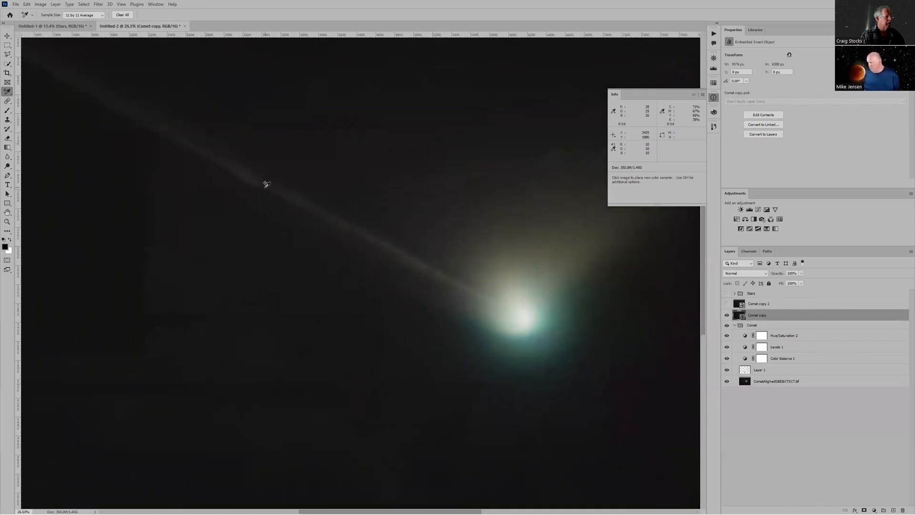
pyautogui.scroll(1, 445, 277)
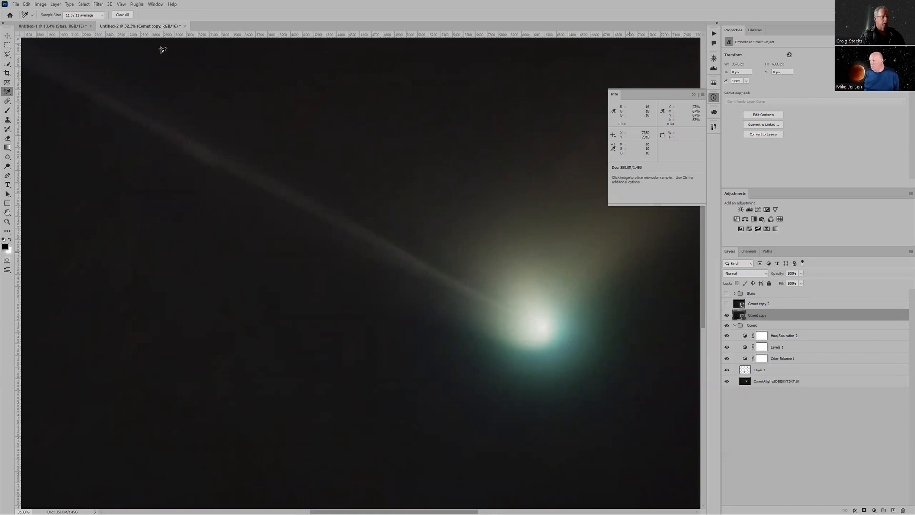
pyautogui.click(99, 4)
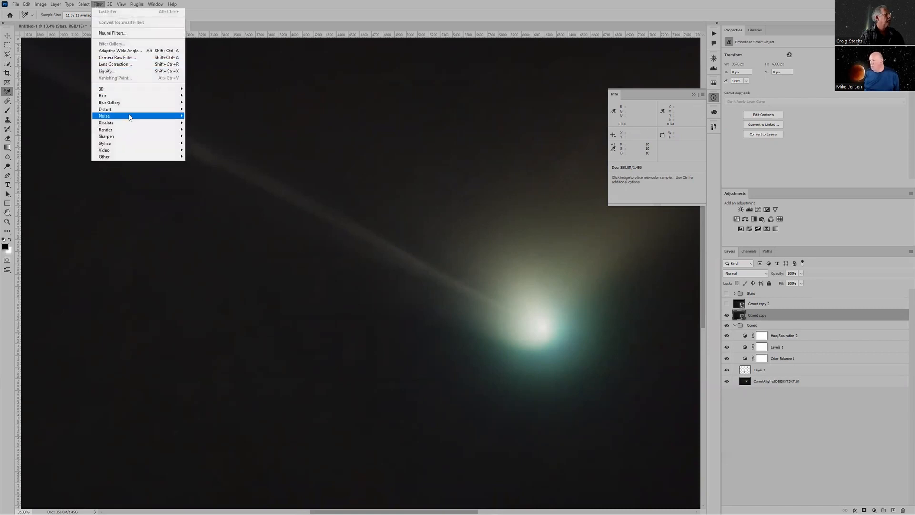
pyautogui.moveTo(133, 157)
pyautogui.click(202, 164)
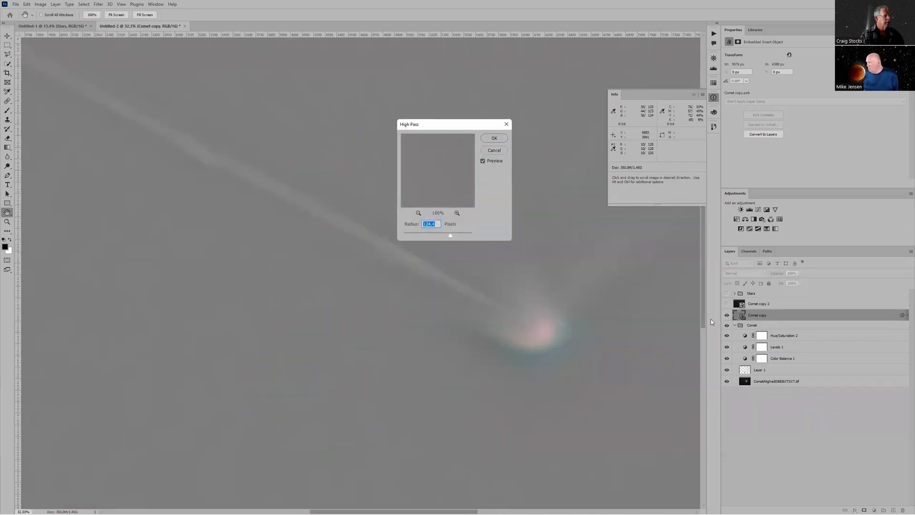
pyautogui.click(494, 139)
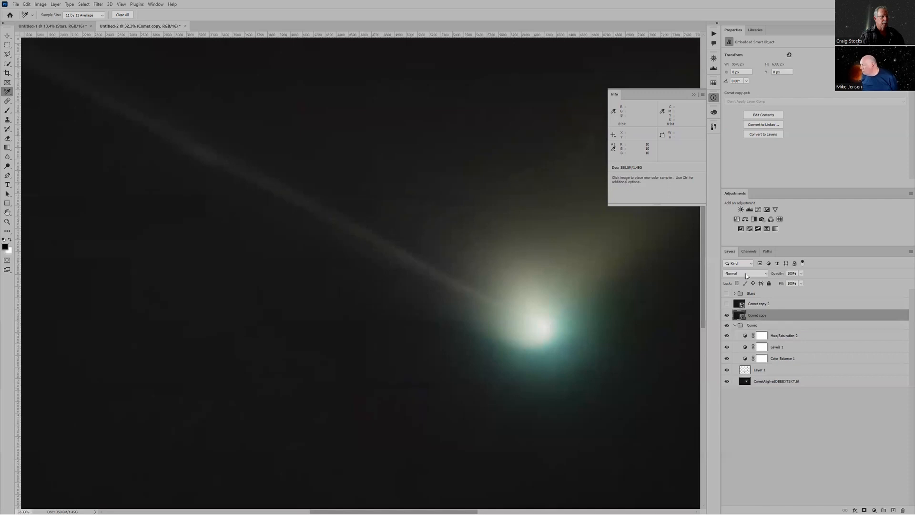
# Set the lower Comet smart object's blend mode to Soft Light and apply a High Pass filter with a radius of several hundred pixels.
pyautogui.click(746, 276)
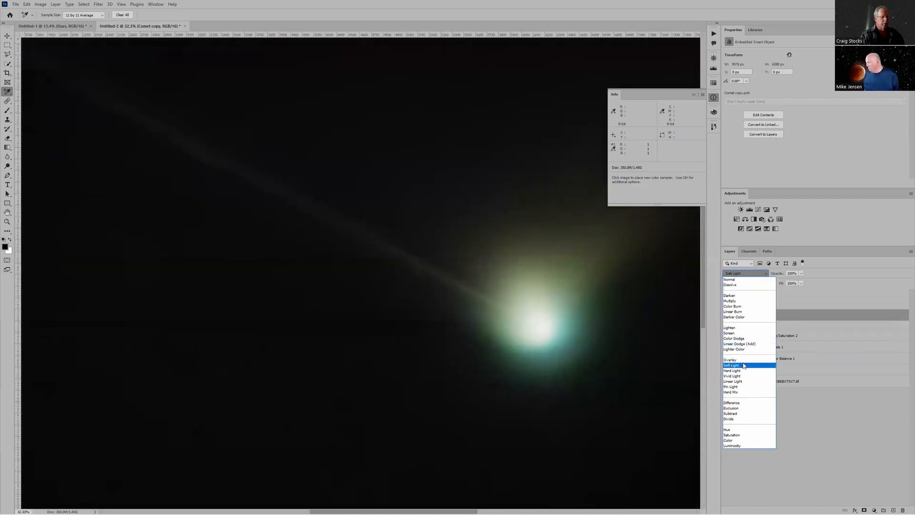
pyautogui.click(742, 366)
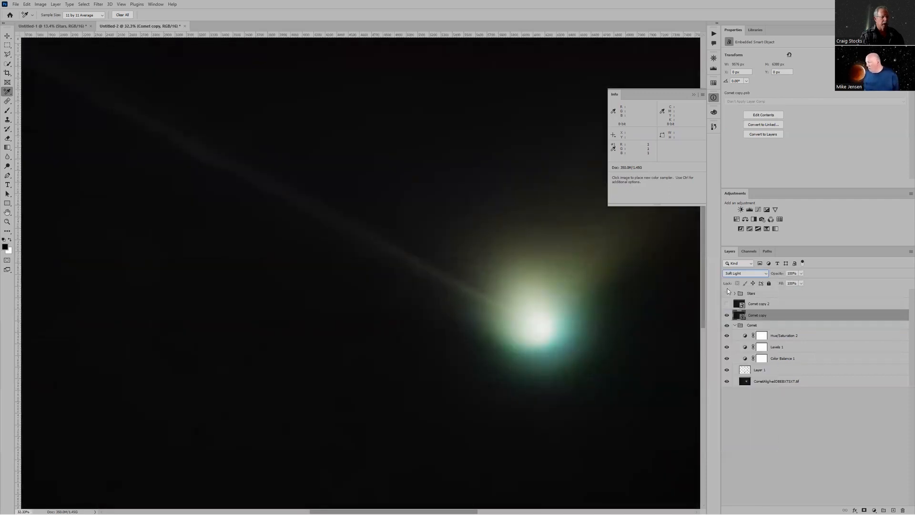
pyautogui.click(97, 5)
pyautogui.moveTo(104, 157)
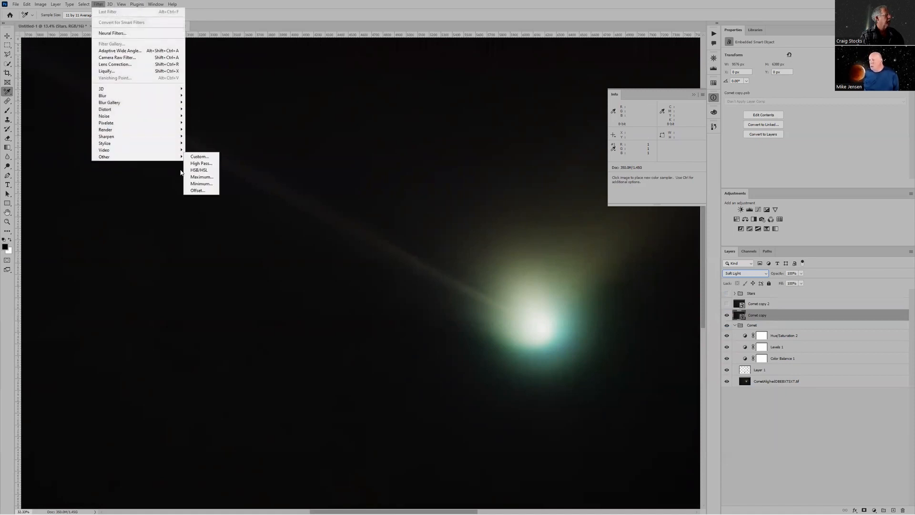
pyautogui.click(203, 163)
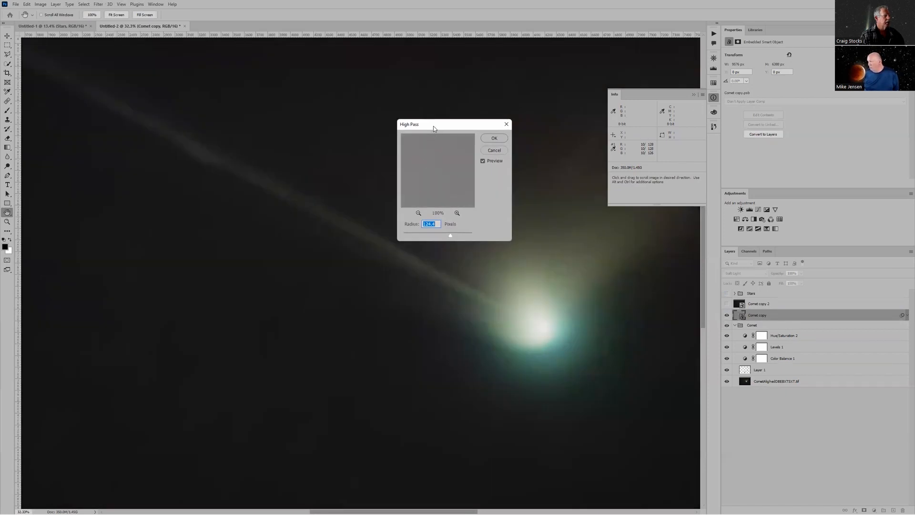
pyautogui.moveTo(433, 126); pyautogui.dragTo(486, 115)
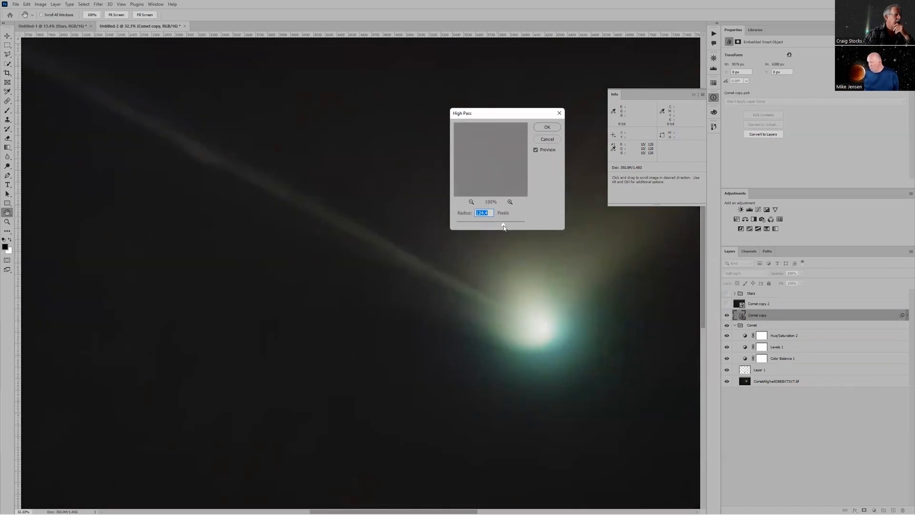
pyautogui.moveTo(503, 225); pyautogui.dragTo(477, 223)
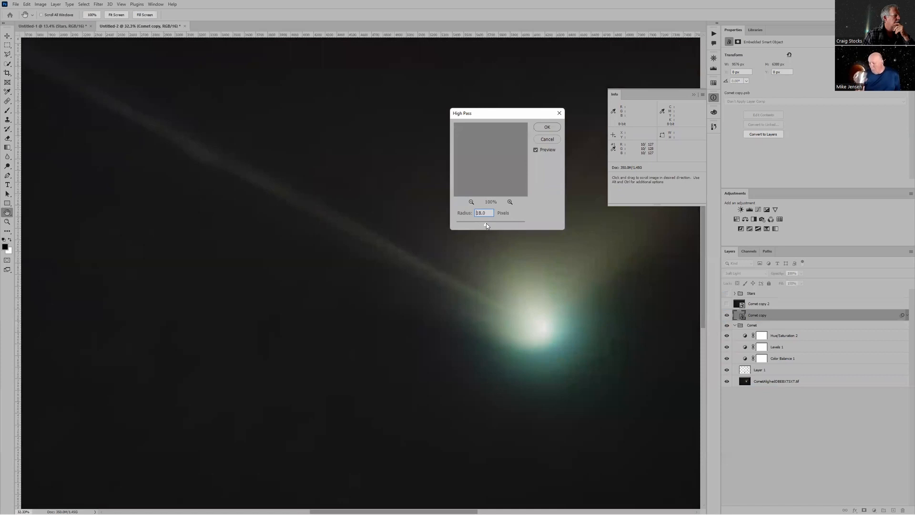
pyautogui.moveTo(486, 224); pyautogui.dragTo(490, 225)
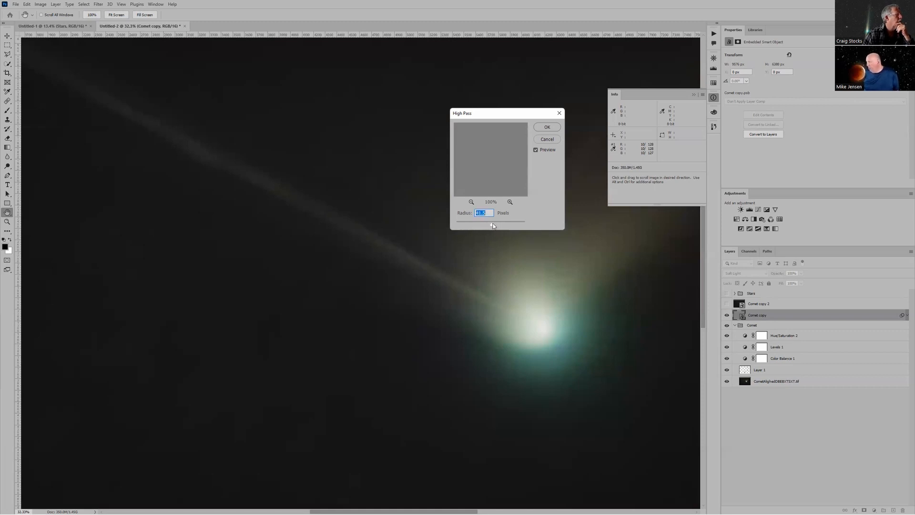
pyautogui.moveTo(487, 225); pyautogui.dragTo(519, 227)
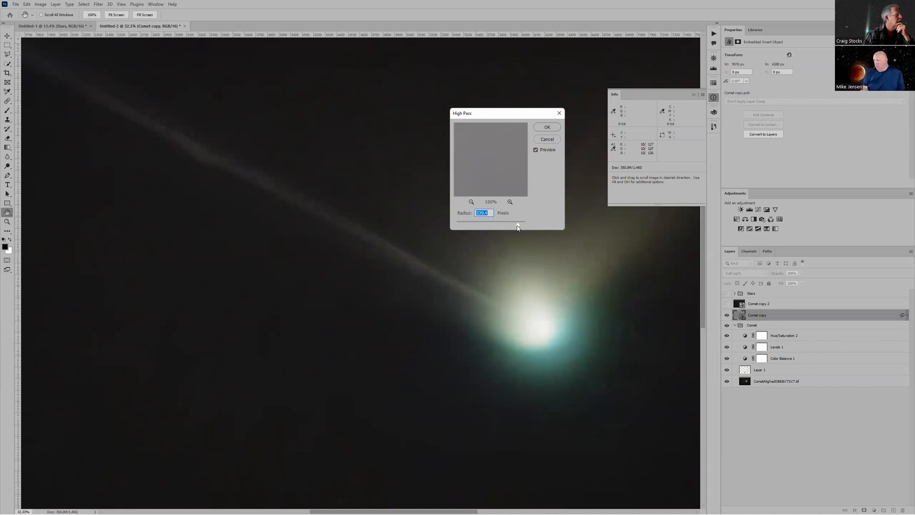
pyautogui.moveTo(517, 225); pyautogui.dragTo(518, 225)
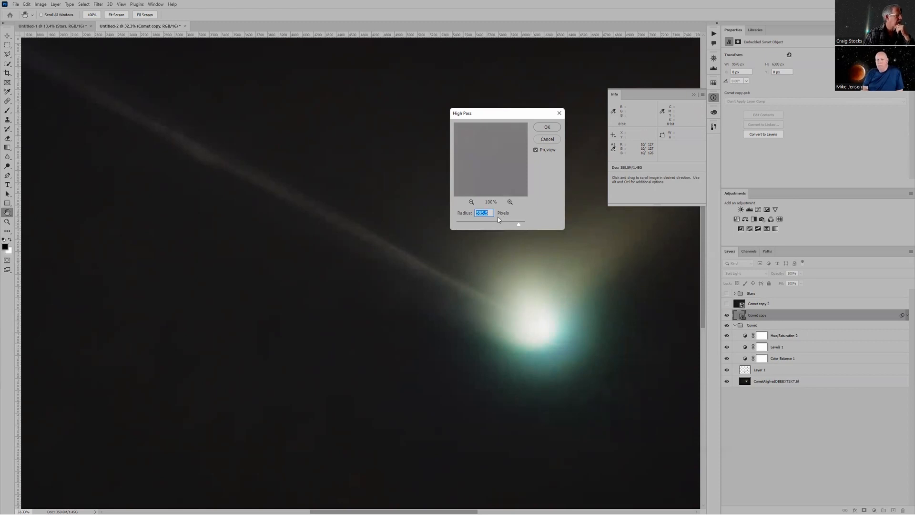
pyautogui.moveTo(518, 225); pyautogui.dragTo(517, 225)
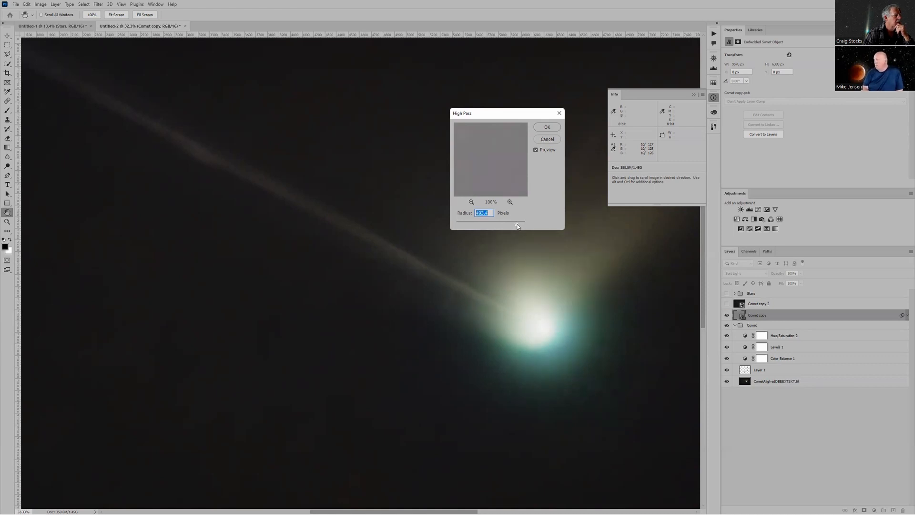
pyautogui.click(546, 127)
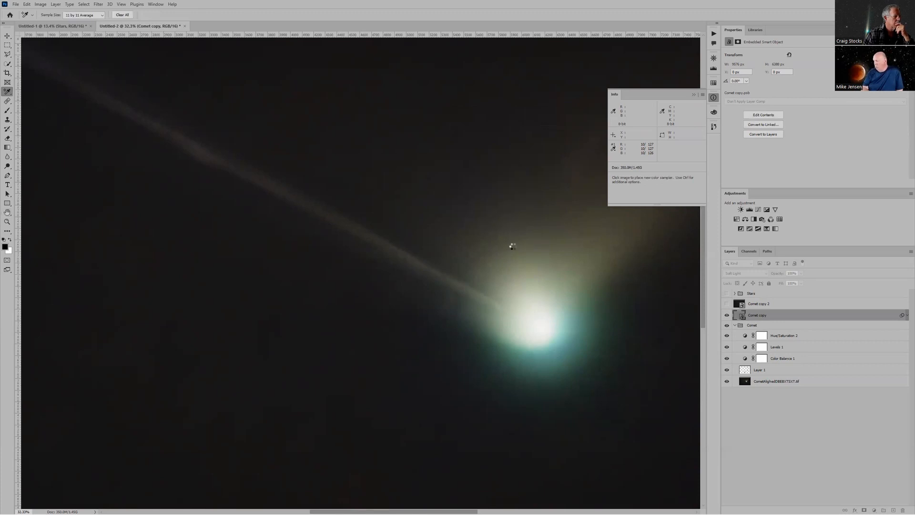
# Compare the comet and its tails with and without the High Pass smart object.
pyautogui.scroll(-3, 515, 243)
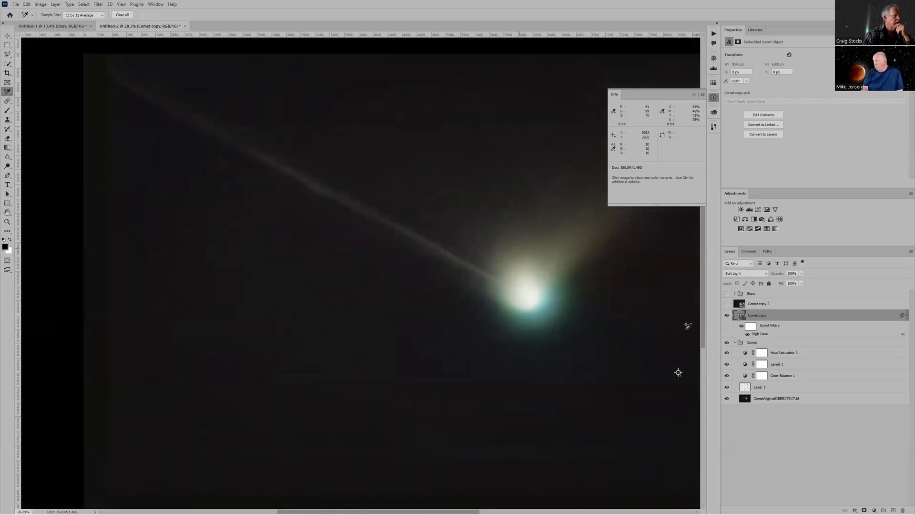
pyautogui.click(726, 316)
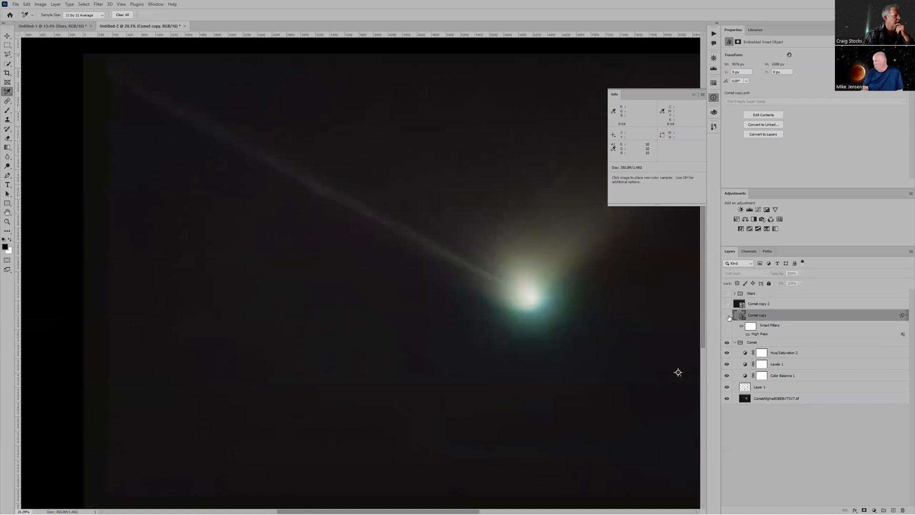
pyautogui.click(728, 317)
pyautogui.click(727, 316)
pyautogui.click(727, 317)
pyautogui.click(727, 316)
pyautogui.click(727, 317)
pyautogui.click(727, 316)
pyautogui.click(727, 316)
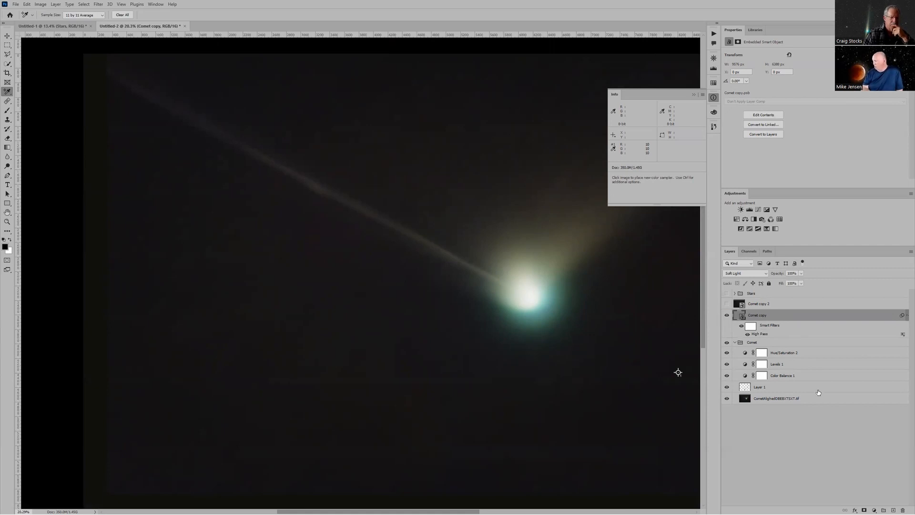
# Add a layer mask to the High Pass smart object and paint black at 100% opacity over the head and background, keeping the tail unmasked.
pyautogui.click(863, 509)
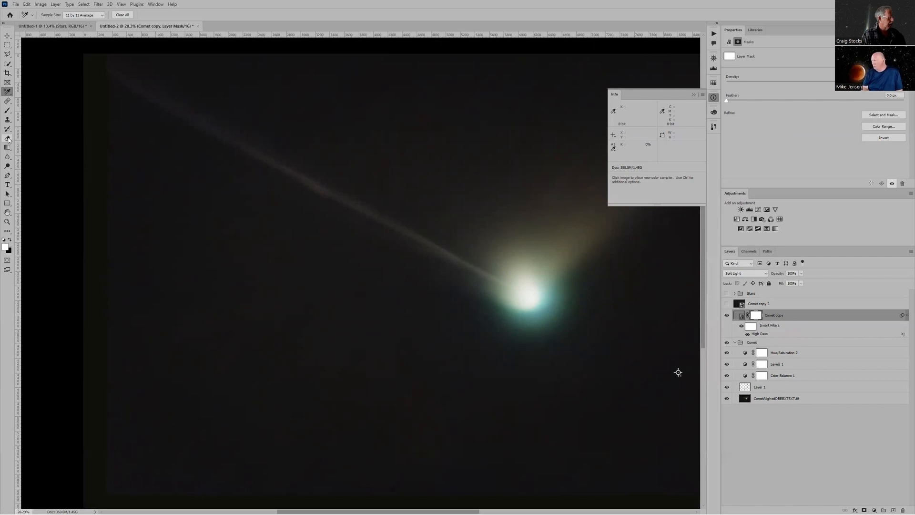
pyautogui.click(7, 110)
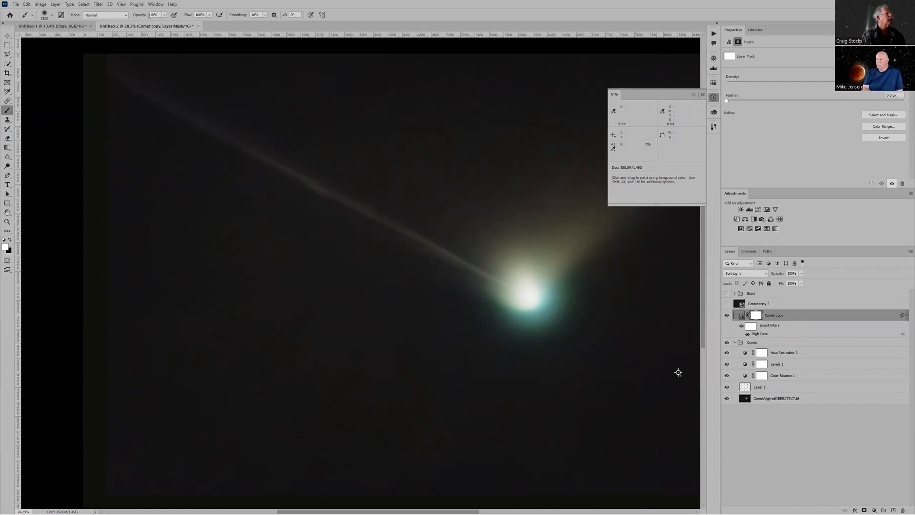
pyautogui.moveTo(141, 16); pyautogui.dragTo(291, 24)
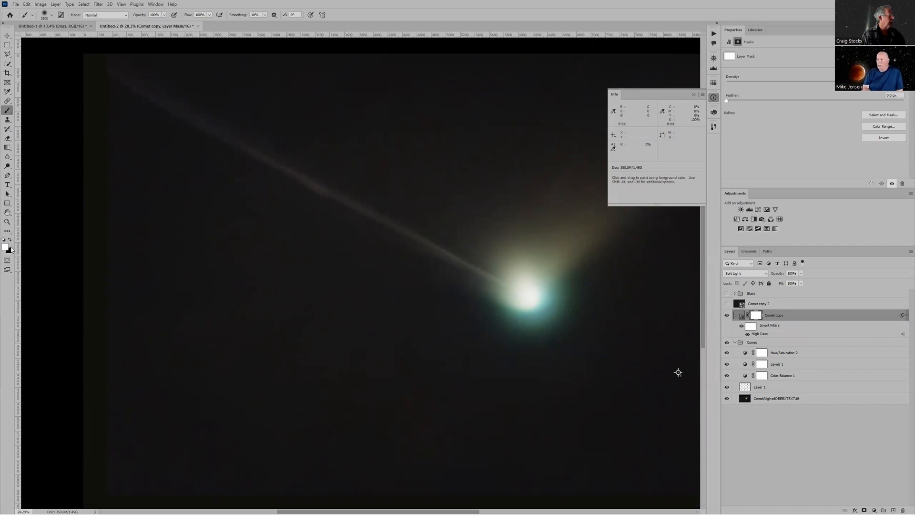
pyautogui.press('x')
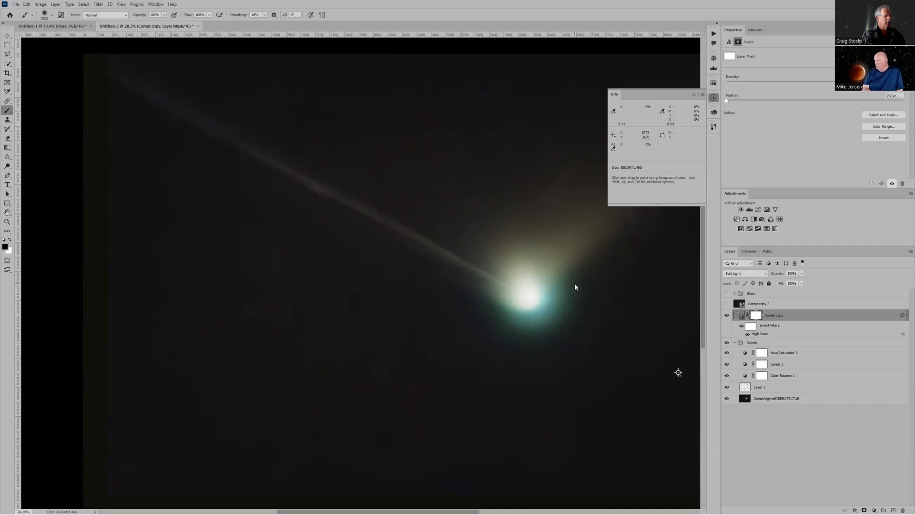
pyautogui.moveTo(552, 293)
pyautogui.mouseDown()
pyautogui.moveTo(570, 229)
pyautogui.moveTo(556, 316)
pyautogui.moveTo(572, 298)
pyautogui.moveTo(567, 310)
pyautogui.mouseUp()
pyautogui.hotkey('ctrl', '0')
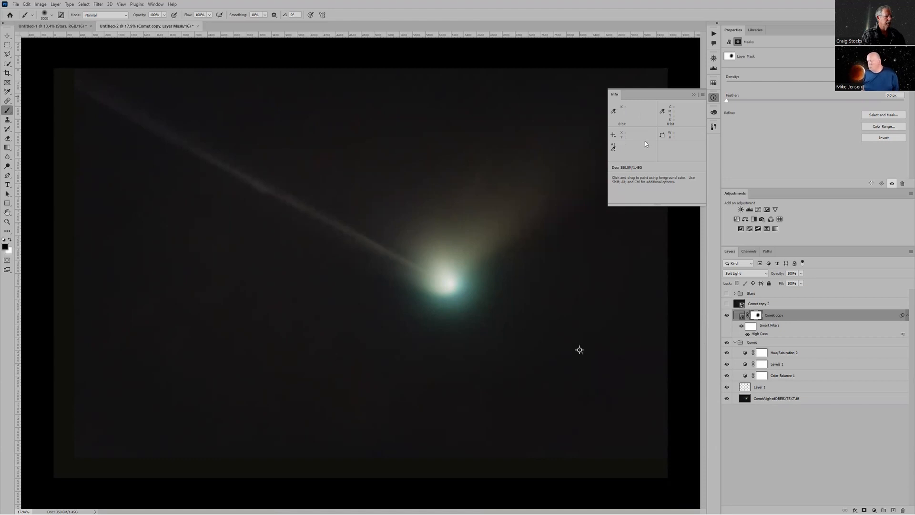
pyautogui.moveTo(646, 144); pyautogui.dragTo(635, 384)
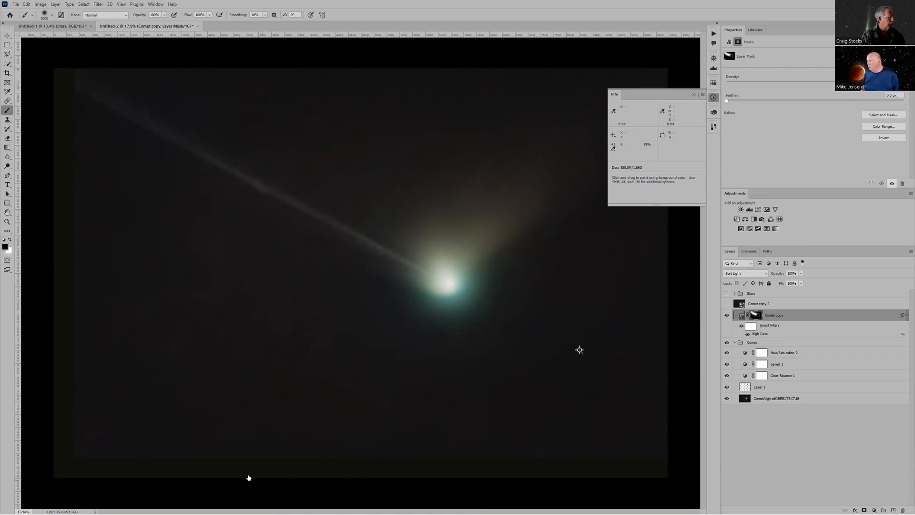
pyautogui.click(727, 316)
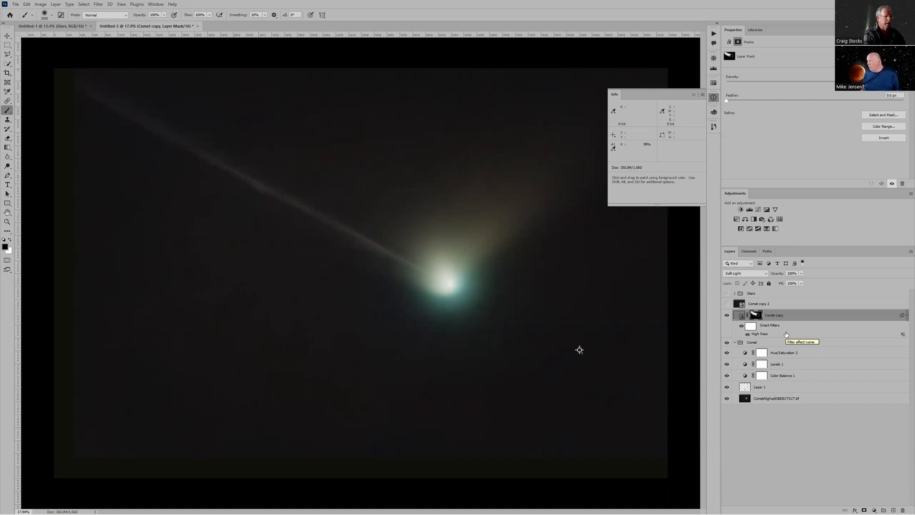
# Duplicate the masked High Pass smart object to double its effect, and hide both High Pass layers.
pyautogui.hotkey('ctrl', 'j')
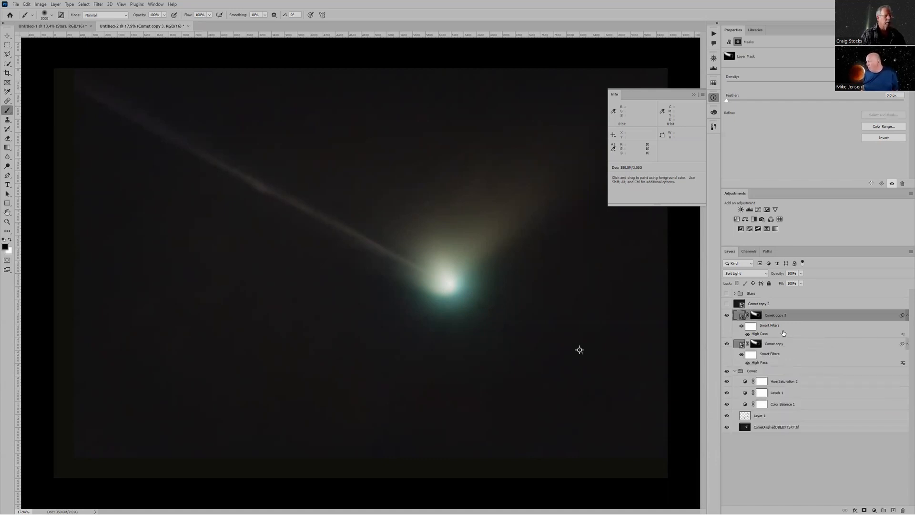
pyautogui.hotkey('ctrl', '-')
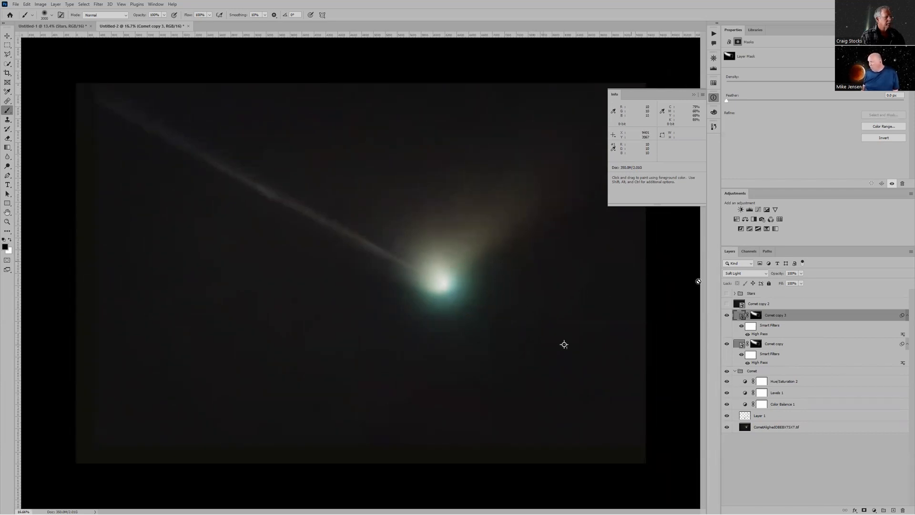
pyautogui.click(727, 316)
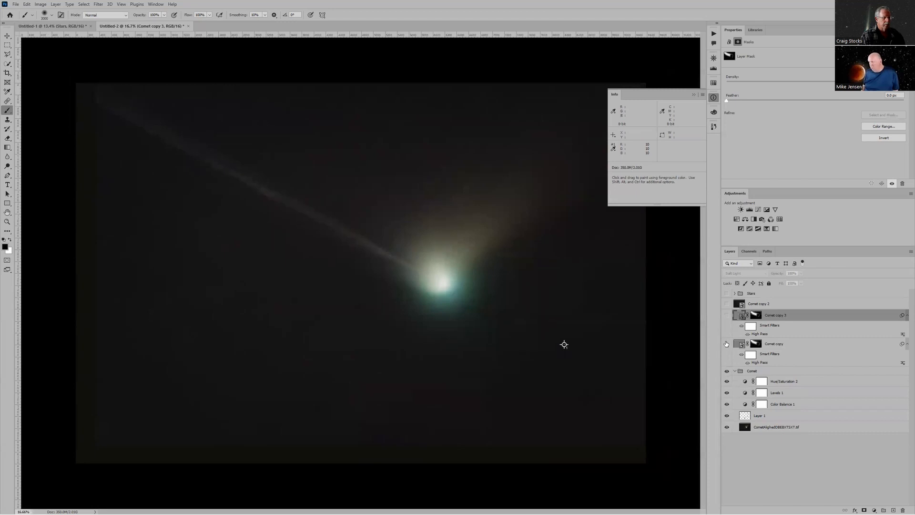
# Show the Comet copy 2 smart object and begin a Camera Raw Filter on it with Texture +29, Clarity +47 and Whites +11.
pyautogui.click(758, 304)
pyautogui.click(727, 304)
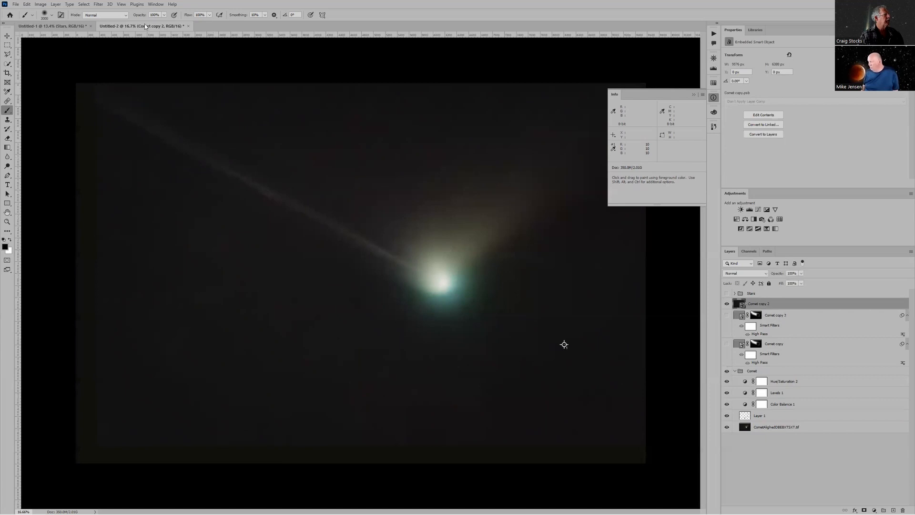
pyautogui.click(98, 4)
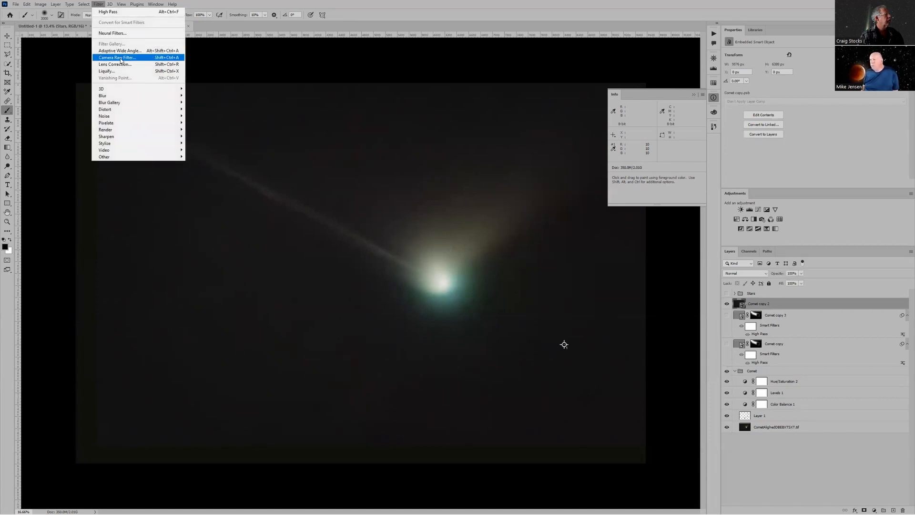
pyautogui.click(139, 59)
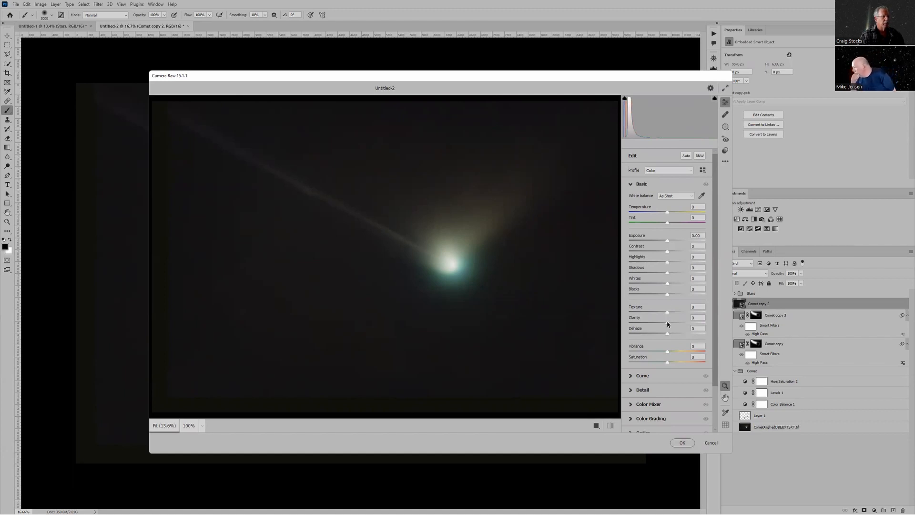
pyautogui.moveTo(669, 323)
pyautogui.mouseDown()
pyautogui.moveTo(681, 324)
pyautogui.moveTo(679, 314)
pyautogui.mouseUp()
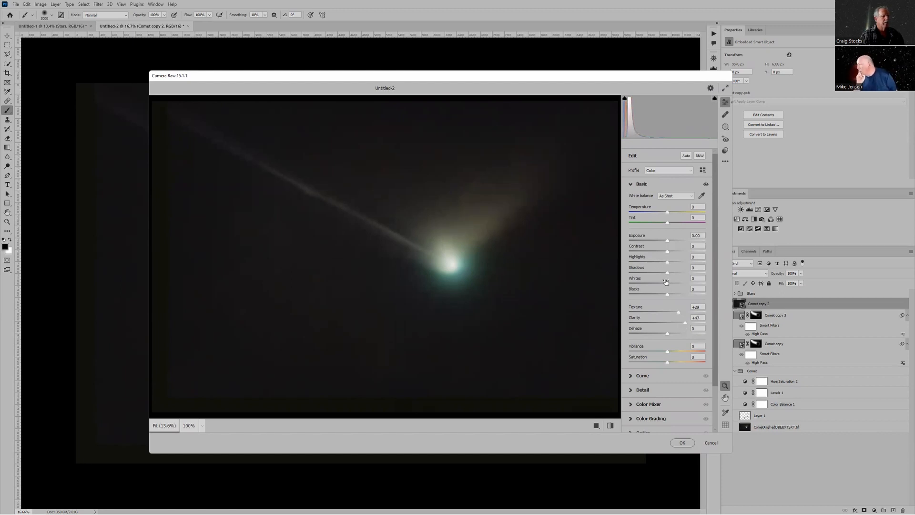
pyautogui.moveTo(667, 285); pyautogui.dragTo(670, 283)
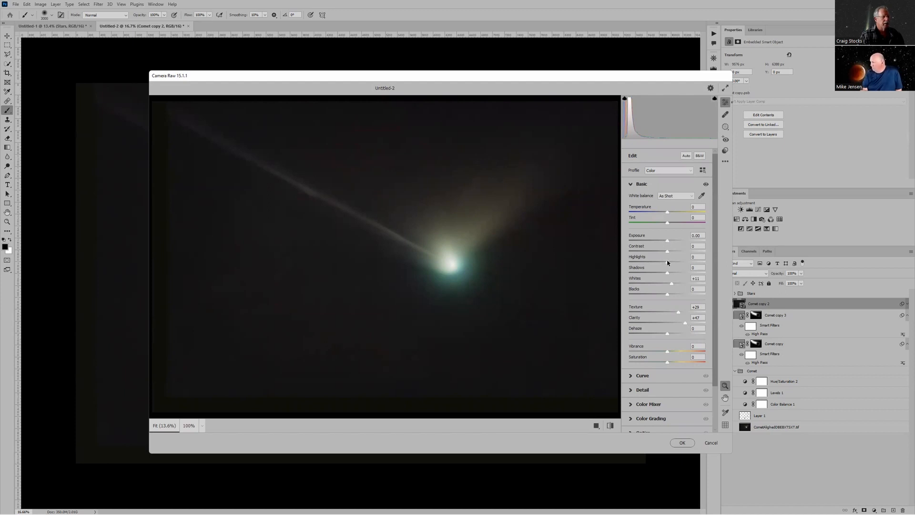
# Set Highlights to +15, Exposure to +0.15, Blacks to -18 and Texture to +18, and apply the Camera Raw Filter.
pyautogui.click(669, 261)
pyautogui.moveTo(673, 262); pyautogui.dragTo(669, 243)
pyautogui.moveTo(663, 294); pyautogui.dragTo(659, 294)
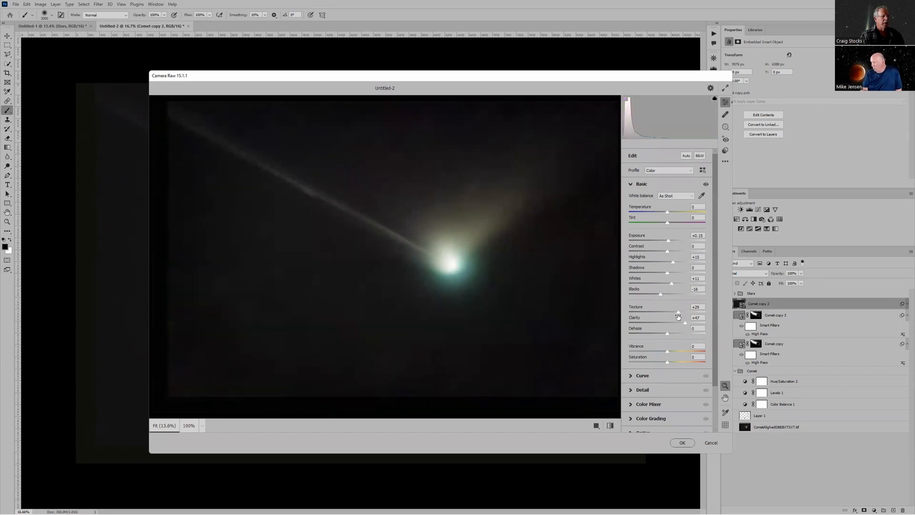
pyautogui.moveTo(678, 314); pyautogui.dragTo(674, 310)
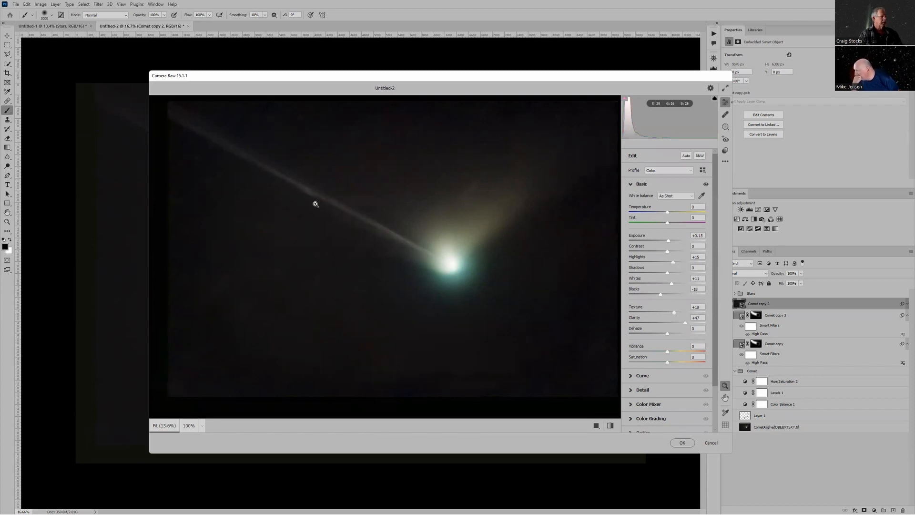
pyautogui.click(683, 442)
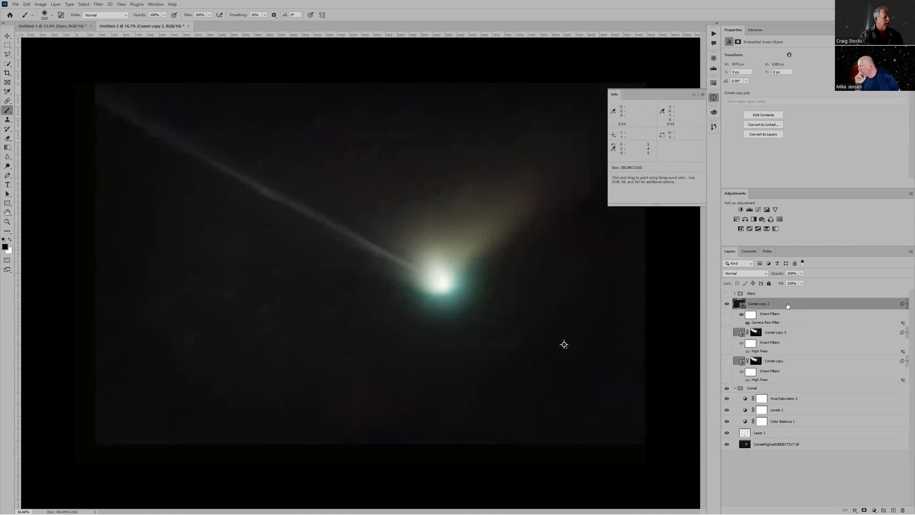
# Compare the whole image with and without the Camera Raw-filtered comet layer.
pyautogui.hotkey('ctrl', '0')
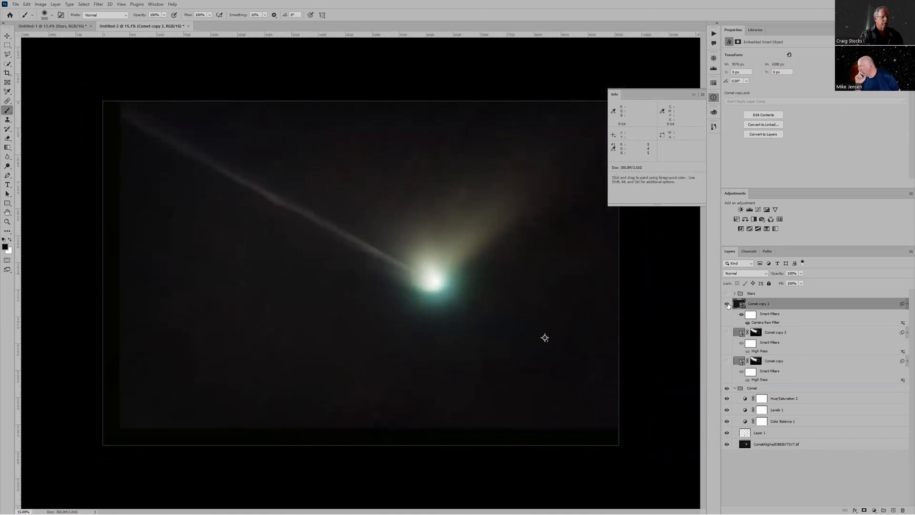
pyautogui.click(728, 305)
pyautogui.click(728, 305)
pyautogui.click(727, 305)
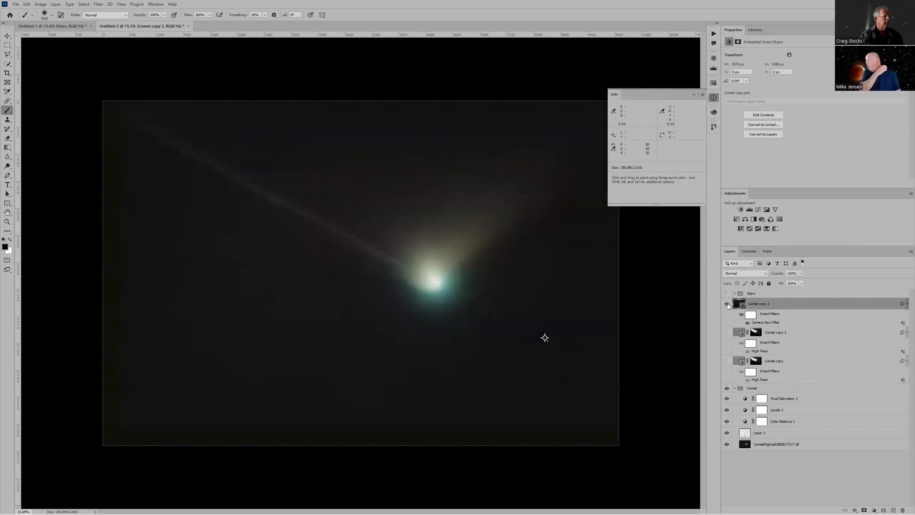
pyautogui.click(727, 305)
pyautogui.click(727, 305)
pyautogui.click(727, 305)
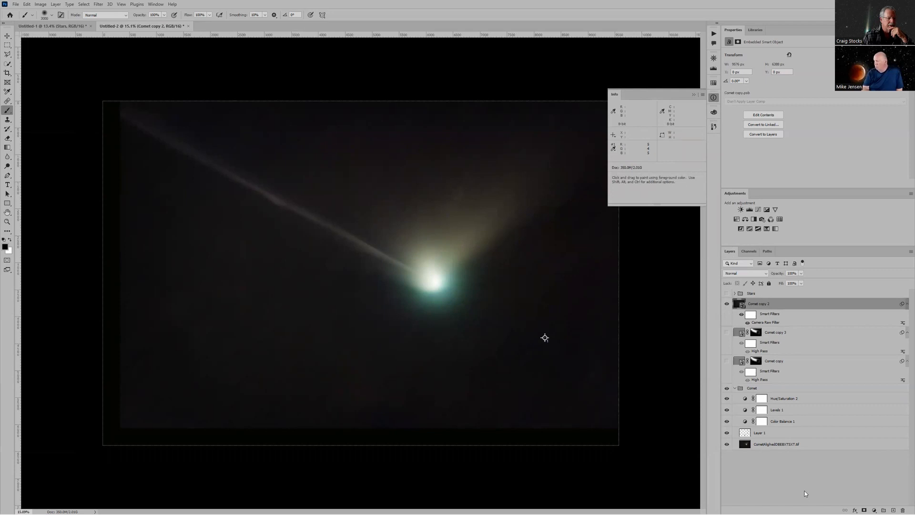
# Add a layer mask to Comet copy 2 and paint black over the sky surrounding the comet and its tails.
pyautogui.click(864, 508)
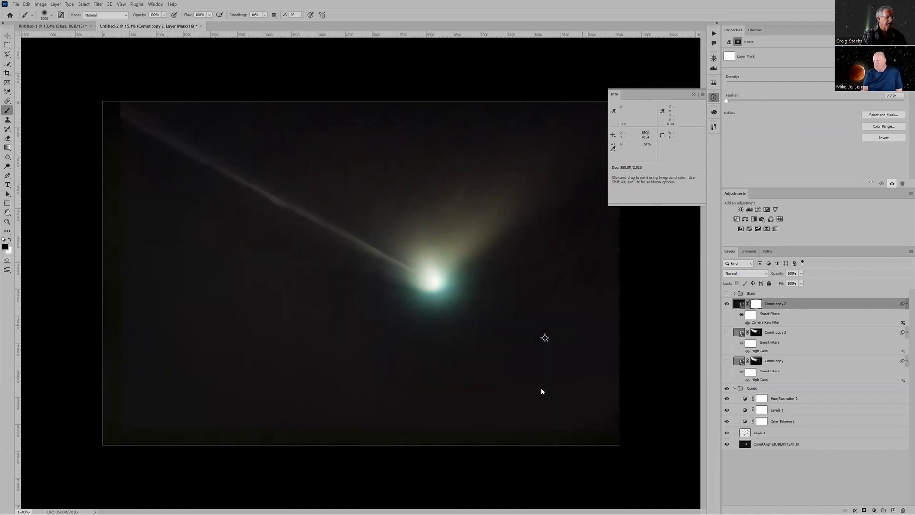
pyautogui.moveTo(587, 278); pyautogui.dragTo(589, 213)
pyautogui.moveTo(479, 140)
pyautogui.mouseDown()
pyautogui.moveTo(462, 146)
pyautogui.moveTo(214, 59)
pyautogui.moveTo(488, 115)
pyautogui.moveTo(572, 155)
pyautogui.mouseUp()
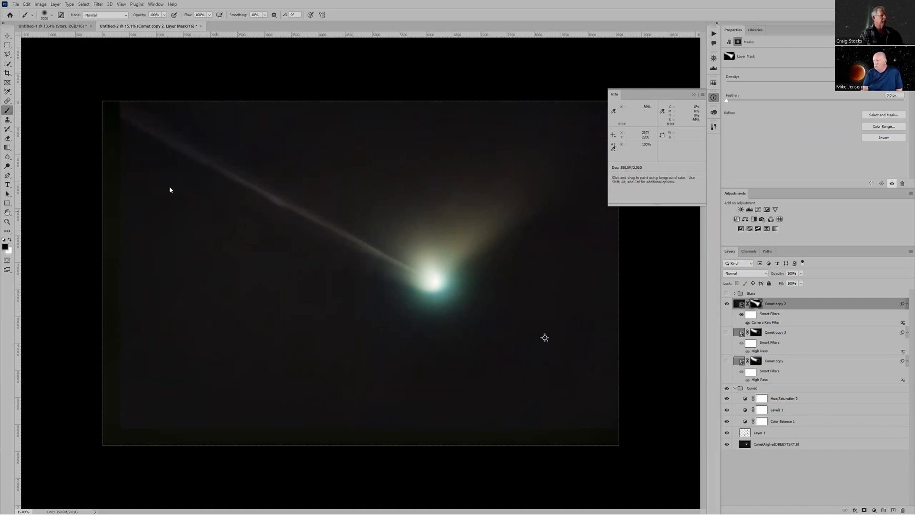
# Compare the image with and without the masked Comet copy 2 layer.
pyautogui.click(728, 305)
pyautogui.click(728, 305)
pyautogui.click(727, 305)
pyautogui.click(728, 304)
pyautogui.click(728, 305)
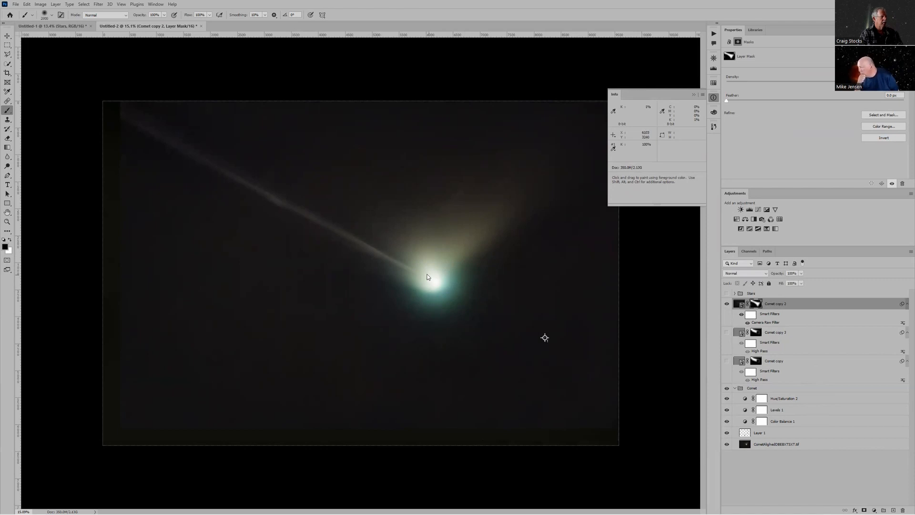
# Reduce the brush to roughly the size of the comet's head for working on the Comet copy 2 mask.
pyautogui.press('[')
pyautogui.press('[')
pyautogui.press('[')
pyautogui.press('[')
pyautogui.press('[')
pyautogui.press('[')
pyautogui.press('[')
pyautogui.press('[')
pyautogui.press('[')
pyautogui.press('[')
pyautogui.press('[')
pyautogui.press('[')
pyautogui.press('[')
pyautogui.press(']')
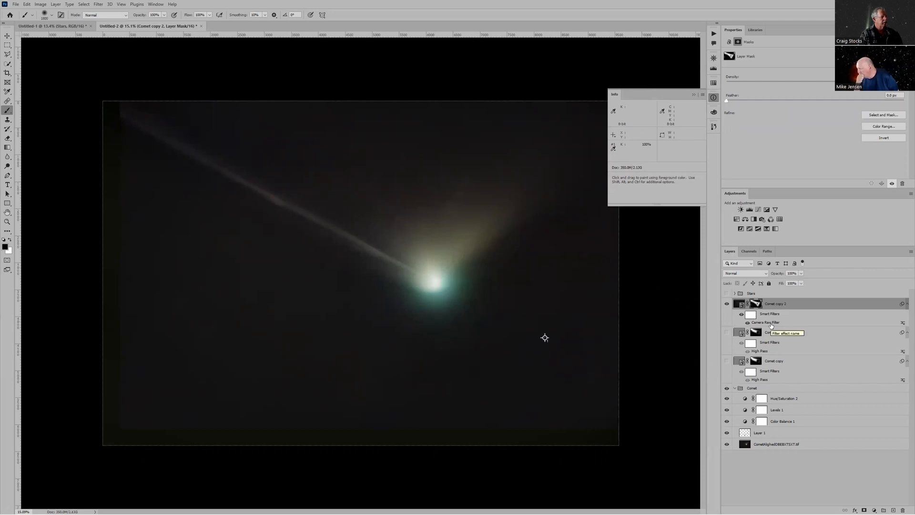
# Show the Stars group over the masked comet layers and view the whole image.
pyautogui.click(727, 293)
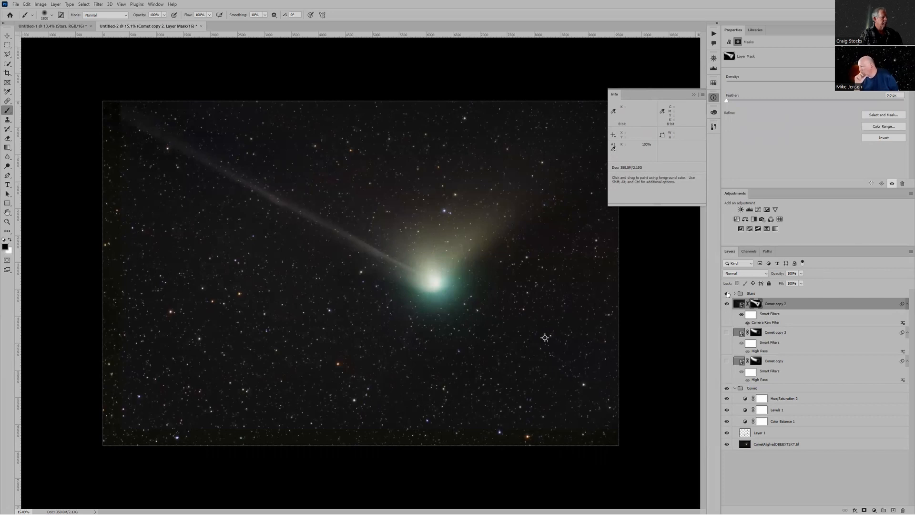
pyautogui.scroll(-1, 622, 287)
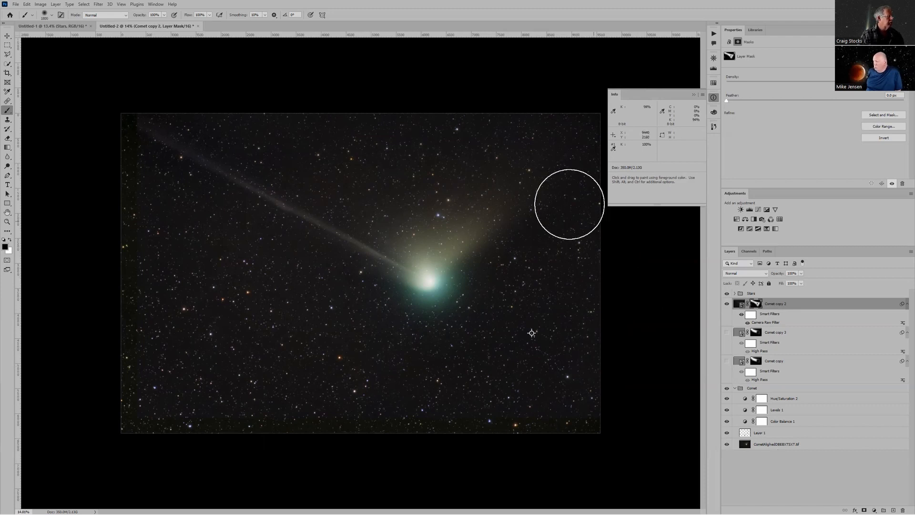
pyautogui.click(16, 4)
pyautogui.click(35, 92)
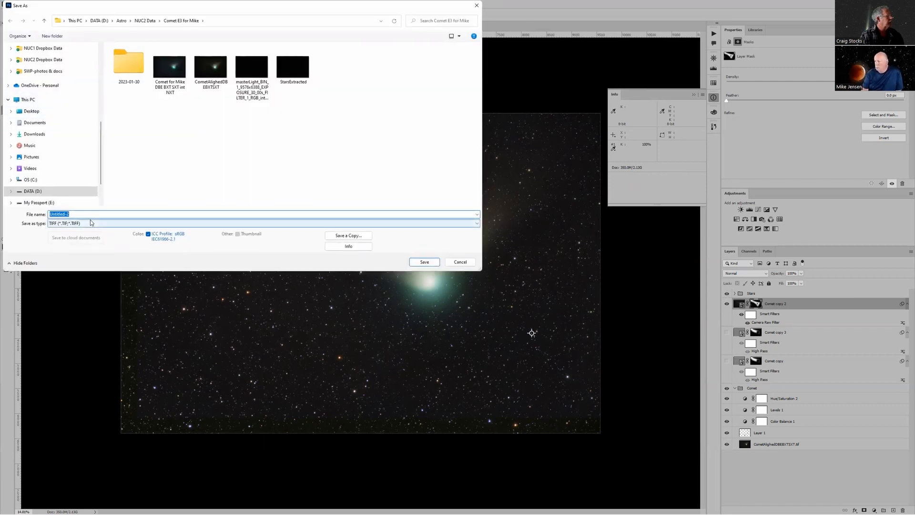
pyautogui.click(90, 222)
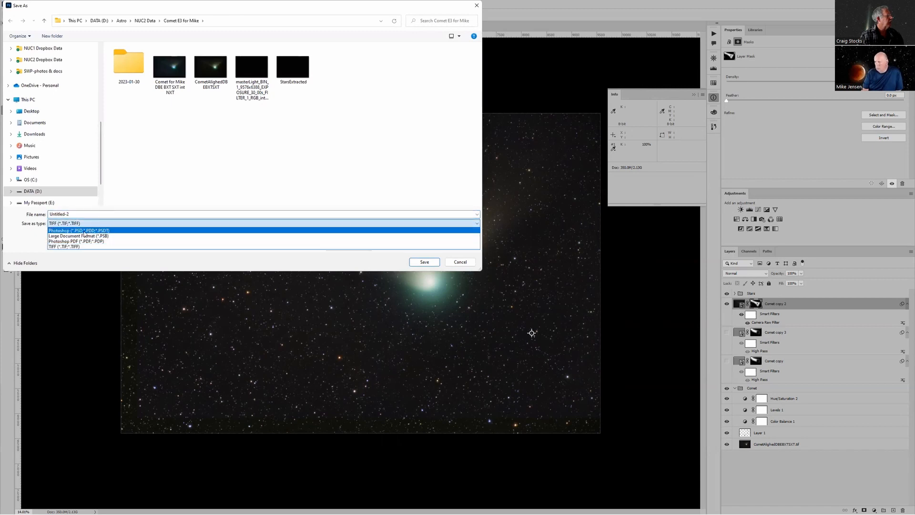
pyautogui.click(85, 236)
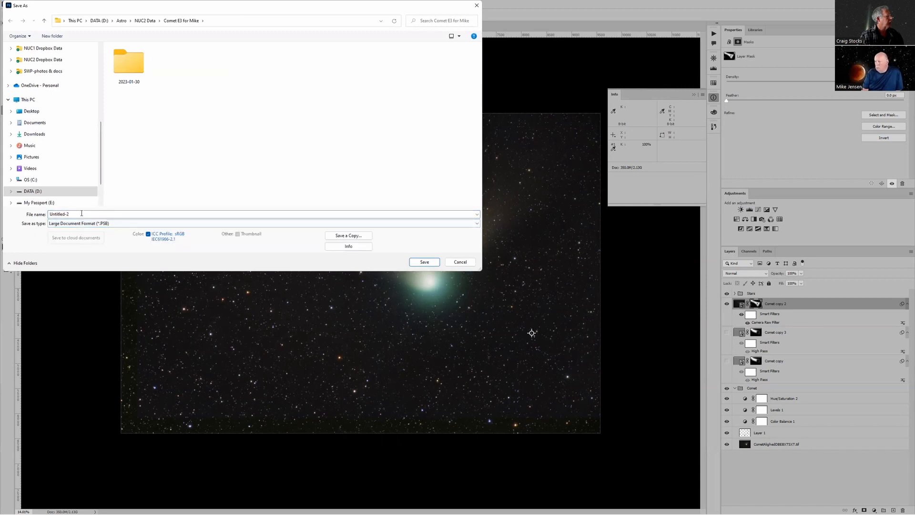
pyautogui.click(460, 261)
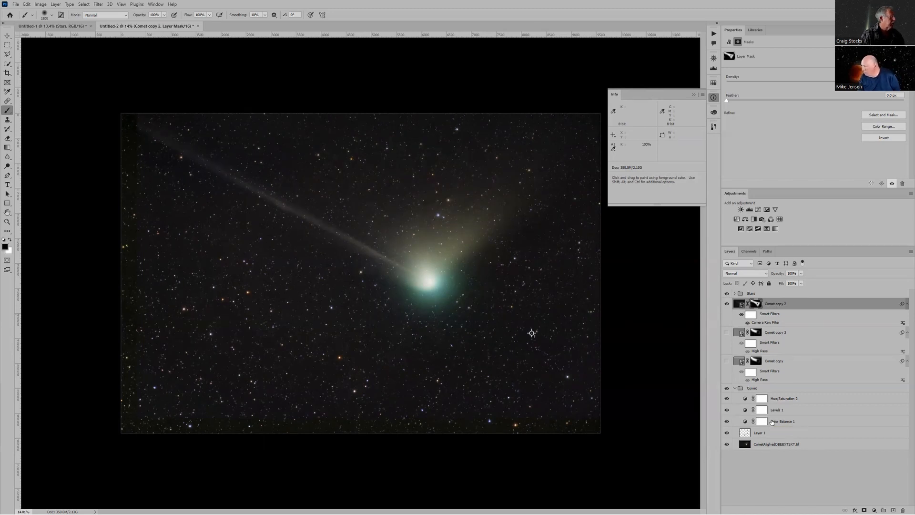
# Collapse the Info panel and examine the combined comet and stars image at several magnifications, including the sky below the comet.
pyautogui.scroll(2, 356, 264)
pyautogui.scroll(2, 356, 263)
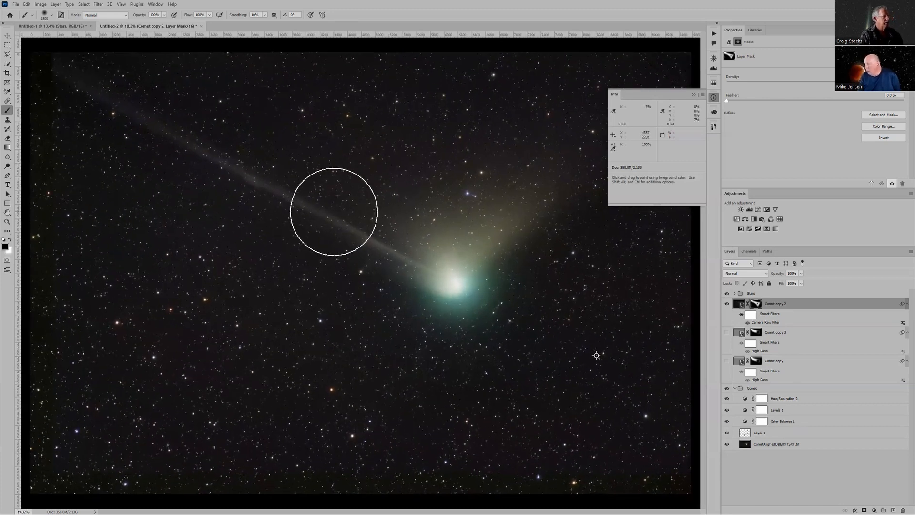
pyautogui.click(693, 94)
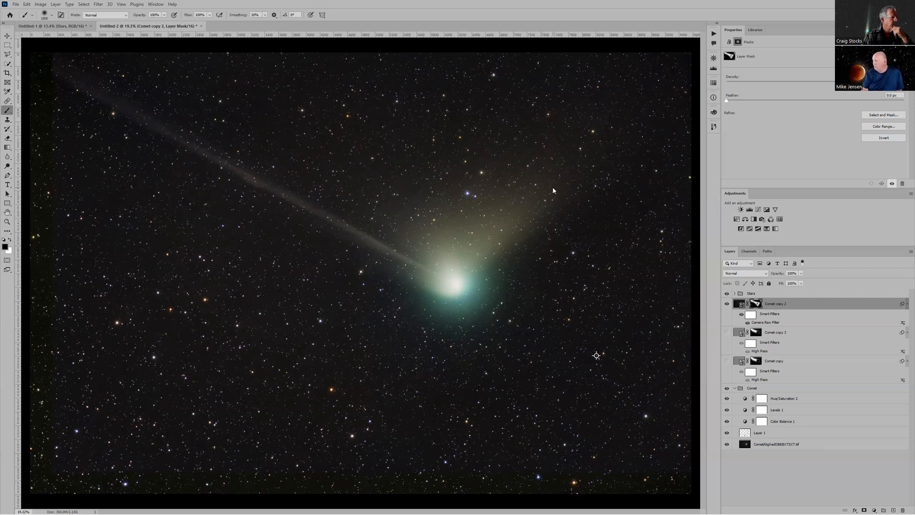
pyautogui.scroll(-3, 553, 190)
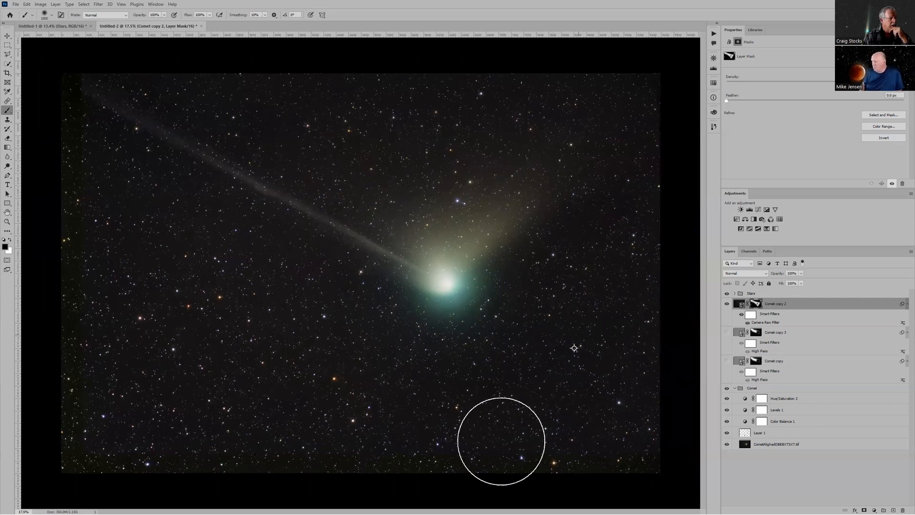
pyautogui.scroll(2, 453, 435)
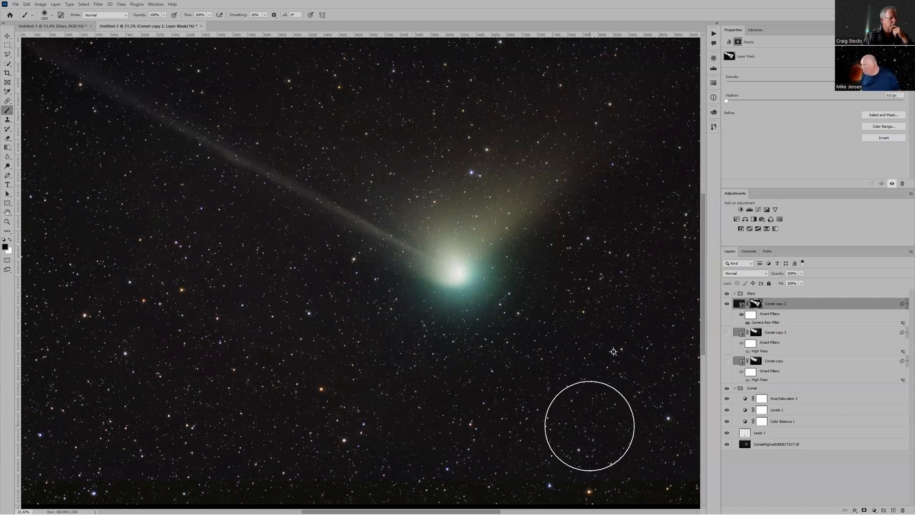
pyautogui.scroll(3, 589, 426)
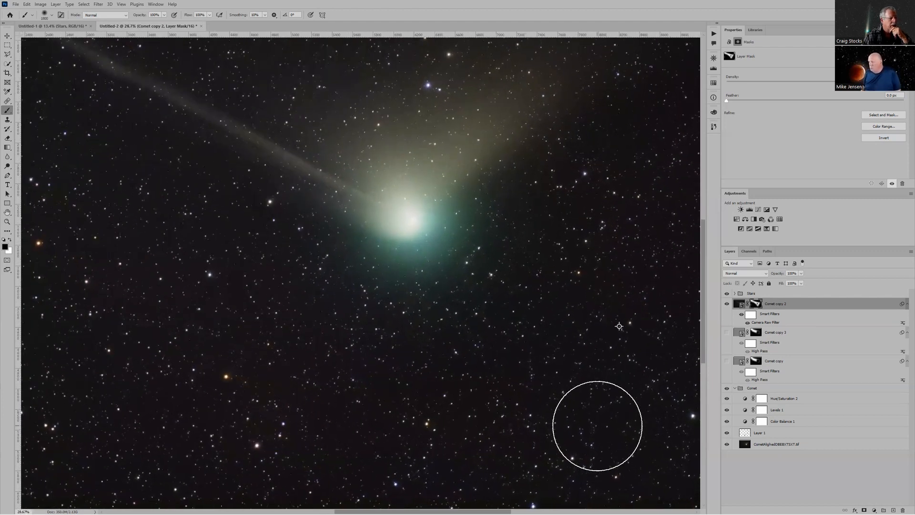
# Reopen the Info panel, move the color sampler to empty sky beside the comet, and check the RGB readings with the Comet copy 2 image selected.
pyautogui.click(713, 97)
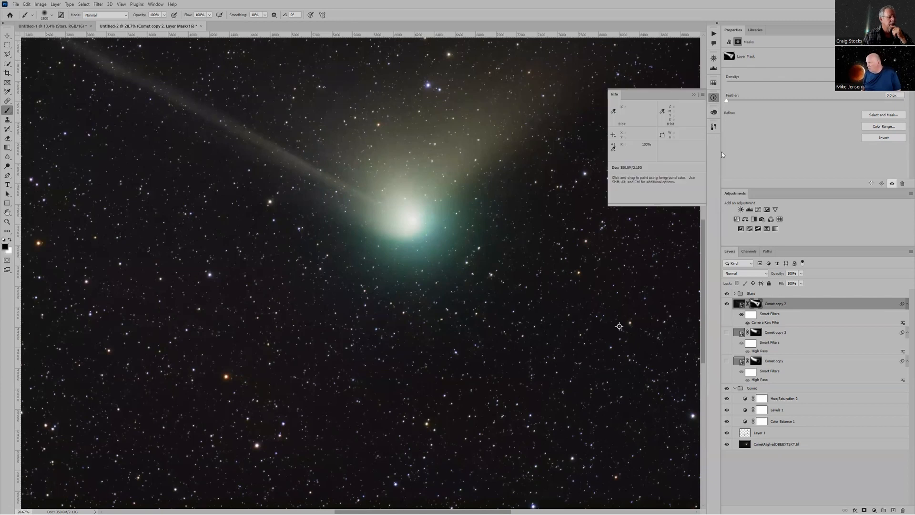
pyautogui.click(7, 91)
pyautogui.moveTo(619, 326); pyautogui.dragTo(628, 313)
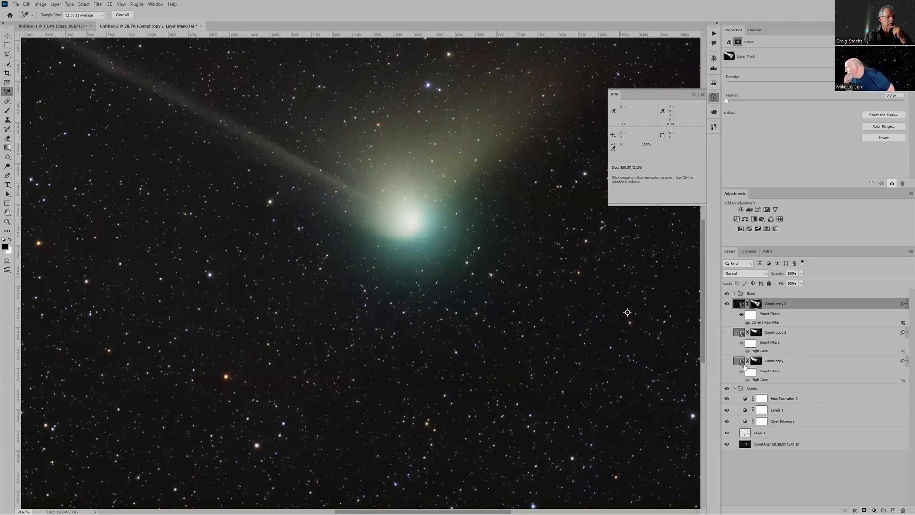
pyautogui.click(738, 306)
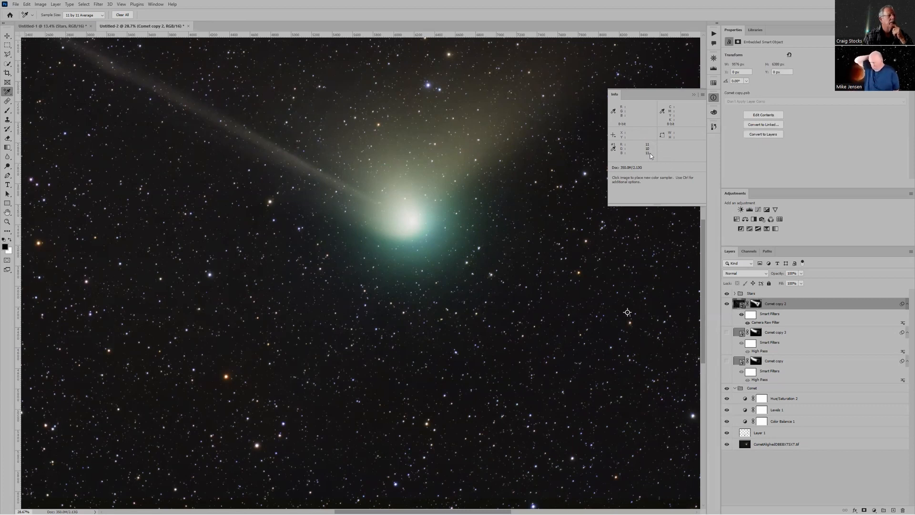
pyautogui.scroll(-1, 587, 268)
pyautogui.scroll(-2, 587, 268)
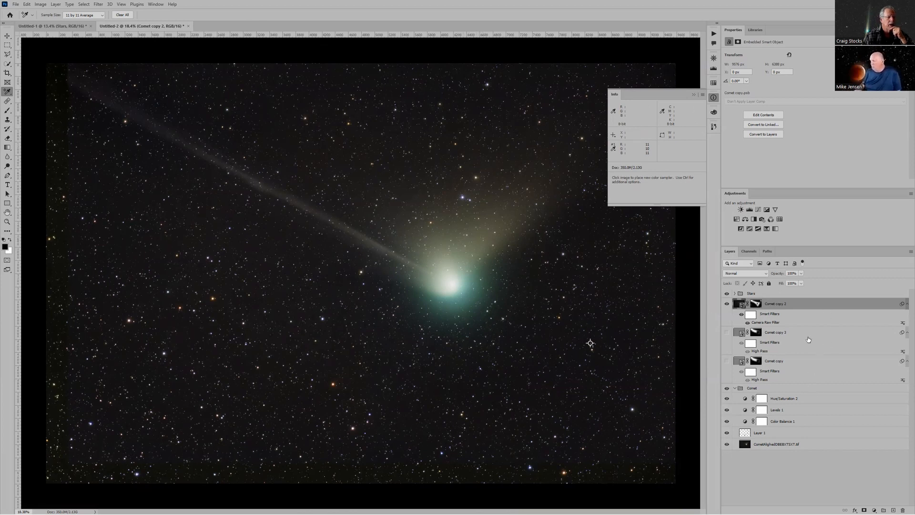
# Add a Color Balance adjustment above Comet copy 2 and shift its midtones toward blue and slightly toward red.
pyautogui.click(746, 219)
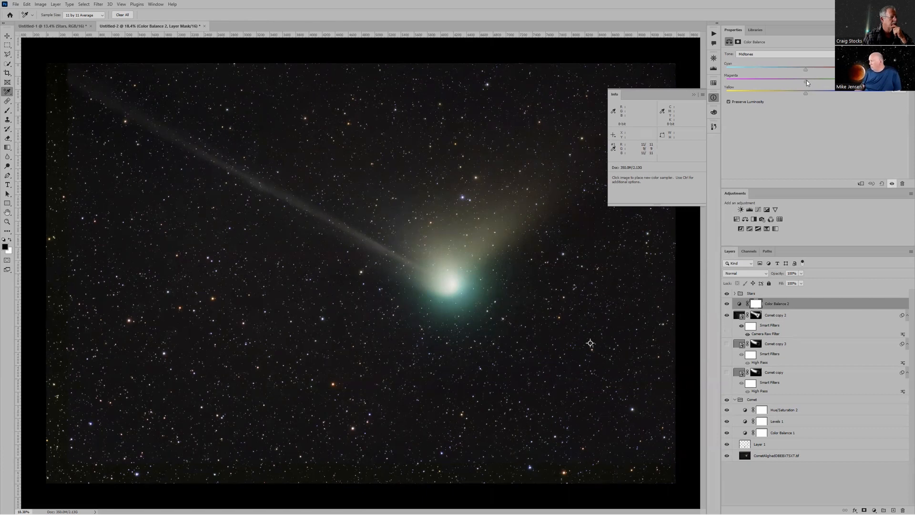
pyautogui.moveTo(806, 80); pyautogui.dragTo(820, 90)
pyautogui.moveTo(804, 70); pyautogui.dragTo(807, 70)
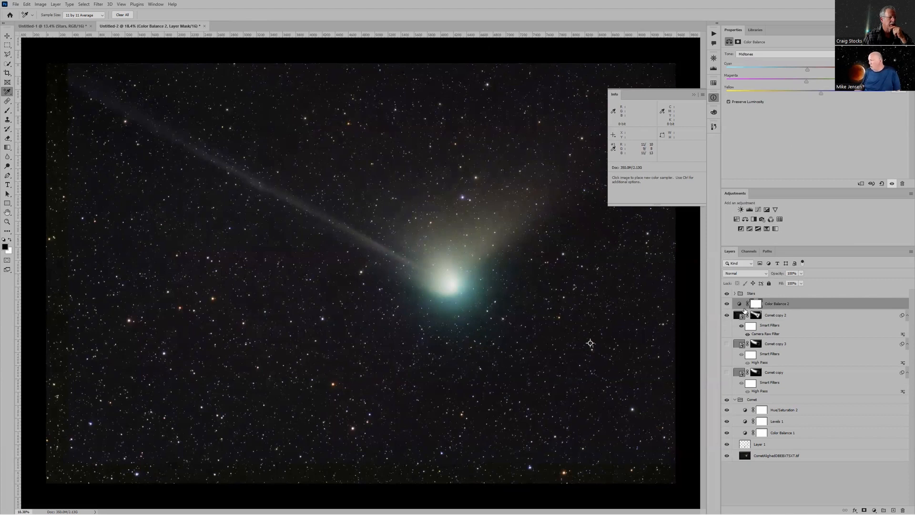
# Compare the whole image with and without the new Color Balance adjustment.
pyautogui.click(726, 304)
pyautogui.click(727, 304)
pyautogui.click(726, 304)
pyautogui.click(726, 304)
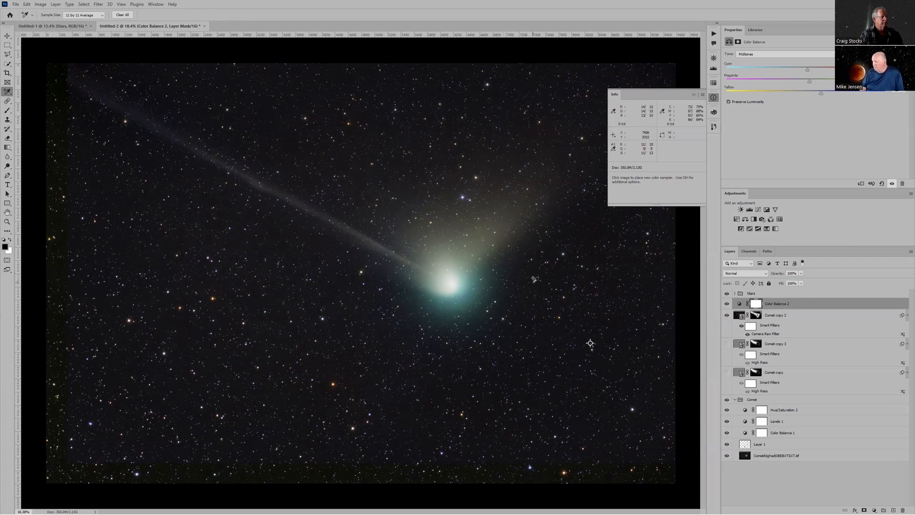
pyautogui.hotkey('ctrl', '-')
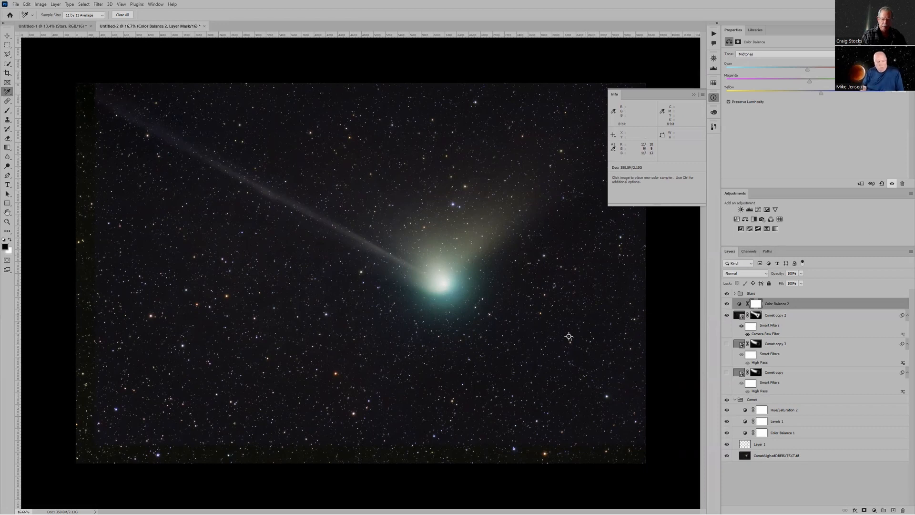
# Switch to PixInsight and move the StarsExtracted image window into clear view.
pyautogui.hotkey('alt', 'Tab')
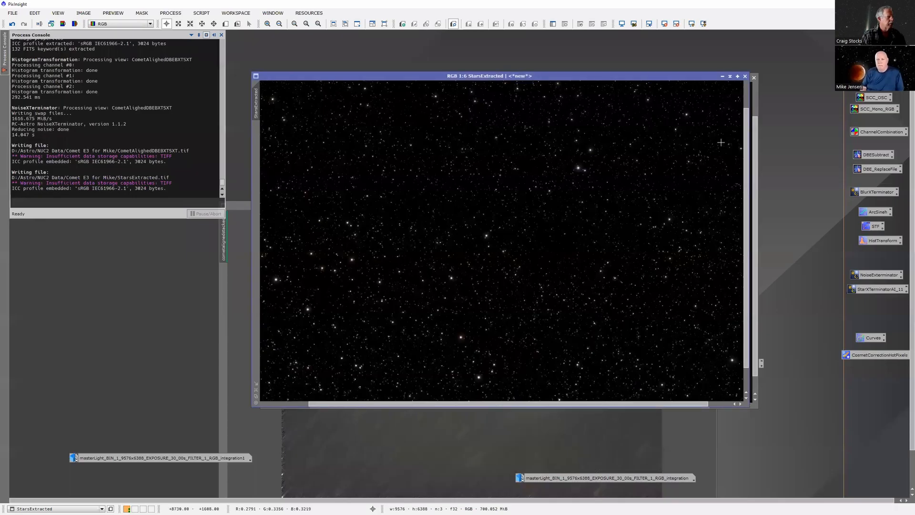
pyautogui.doubleClick(704, 76)
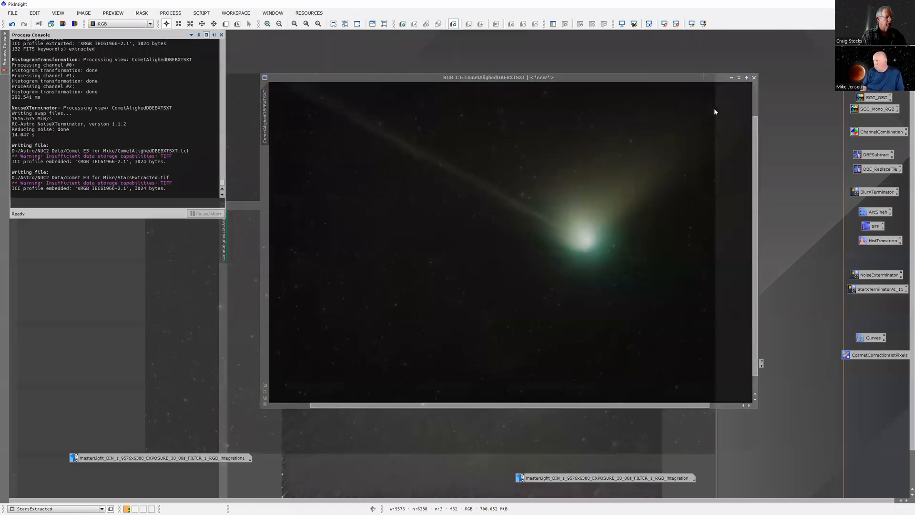
pyautogui.click(277, 14)
pyautogui.click(288, 34)
pyautogui.moveTo(410, 57); pyautogui.dragTo(551, 98)
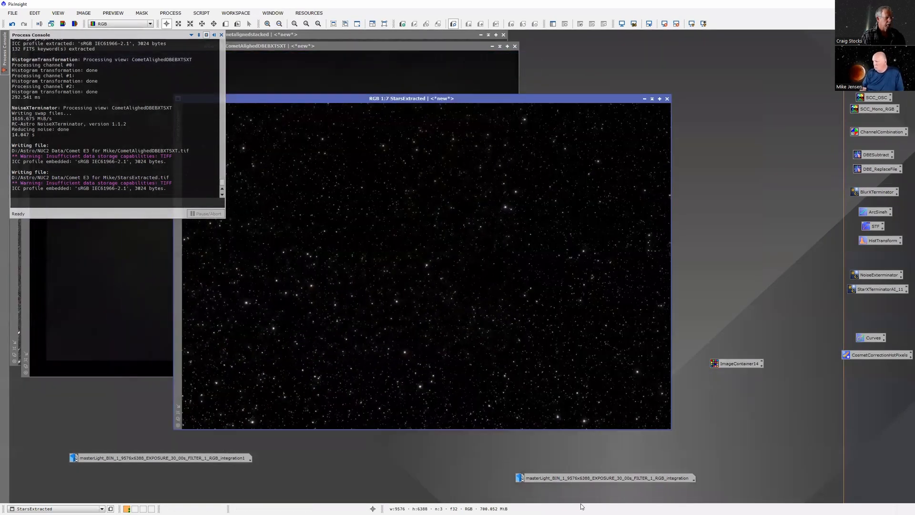
# Review the masterLight RGB integration image, minimize it and StarsExtracted, and bring the CometAlighedDBEBXTSXT image into clear view.
pyautogui.doubleClick(588, 479)
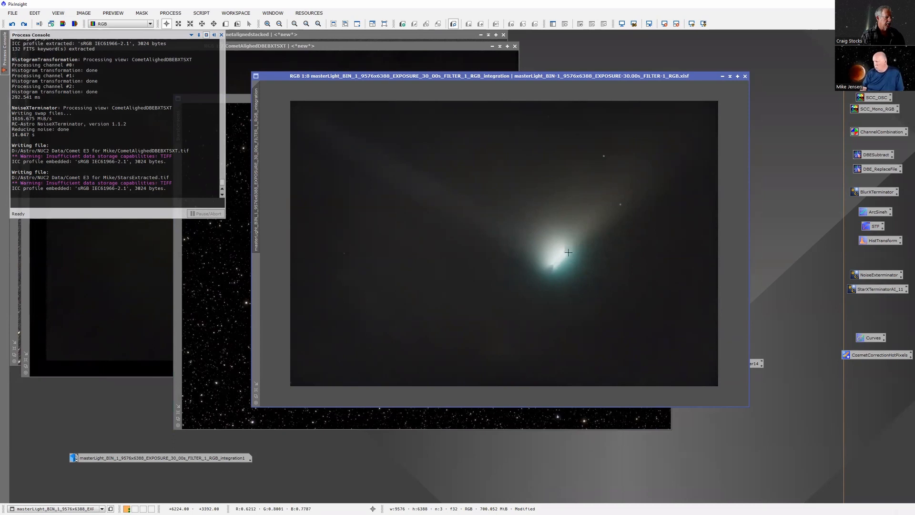
pyautogui.click(722, 76)
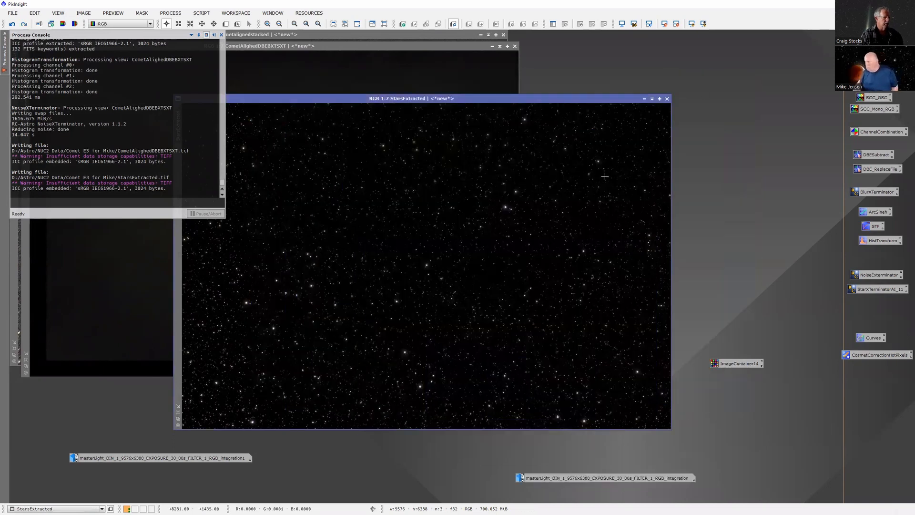
pyautogui.click(644, 99)
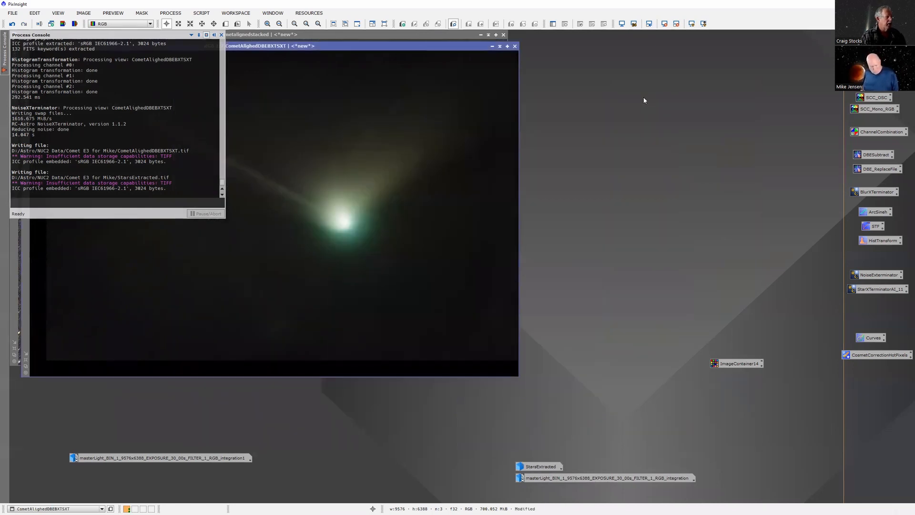
pyautogui.moveTo(337, 45); pyautogui.dragTo(461, 73)
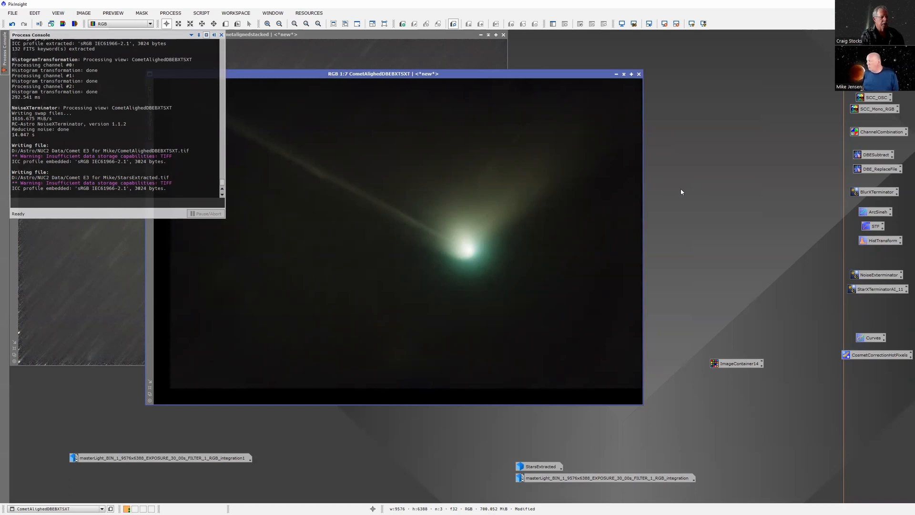
# Review the comet-aligned file list and output settings in ImageContainer14, and close it.
pyautogui.doubleClick(734, 364)
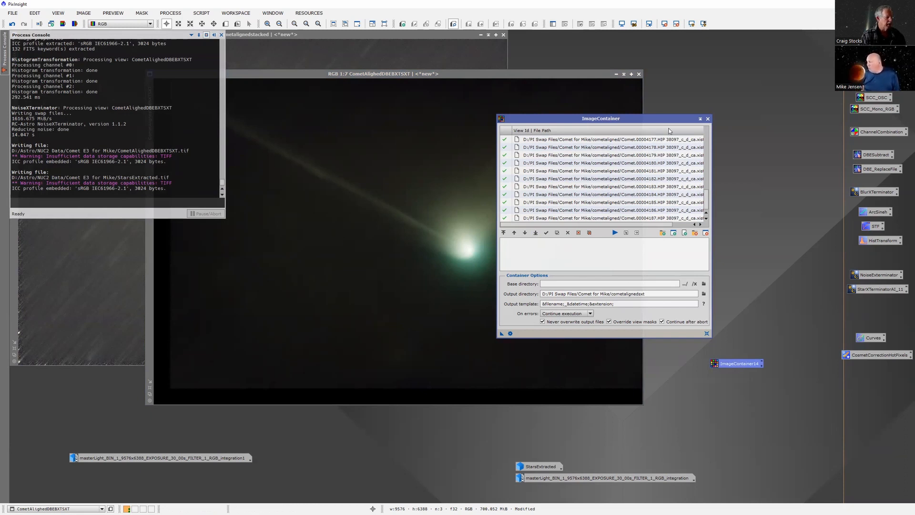
pyautogui.click(707, 119)
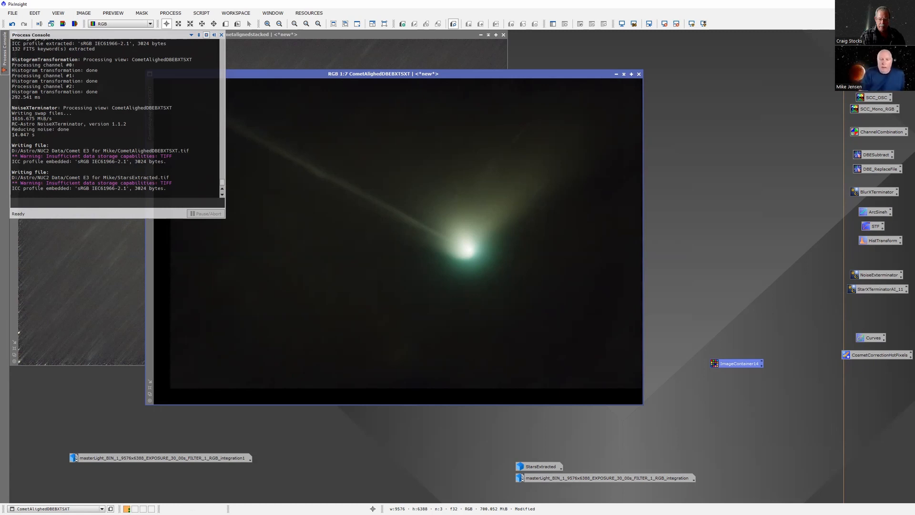
# Switch back to Photoshop and collapse the Info panel to show the unobstructed comet image.
pyautogui.hotkey('alt', 'Tab')
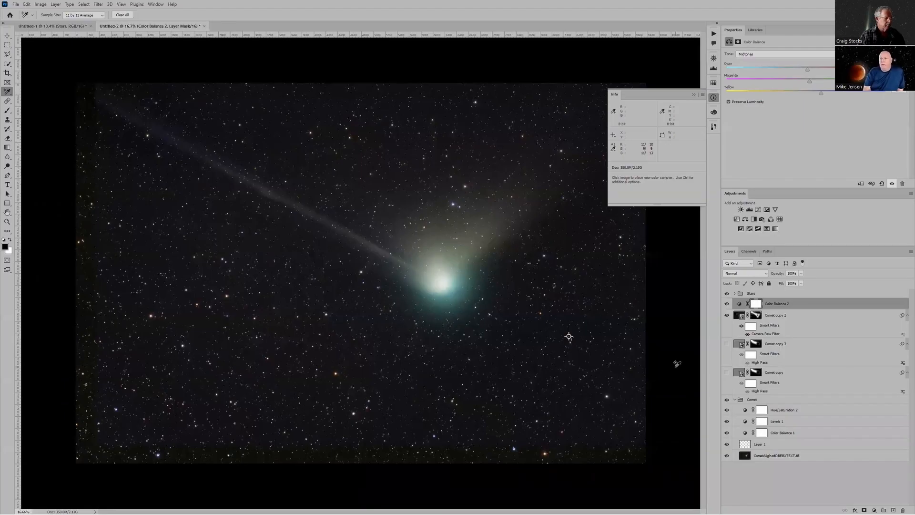
pyautogui.click(691, 93)
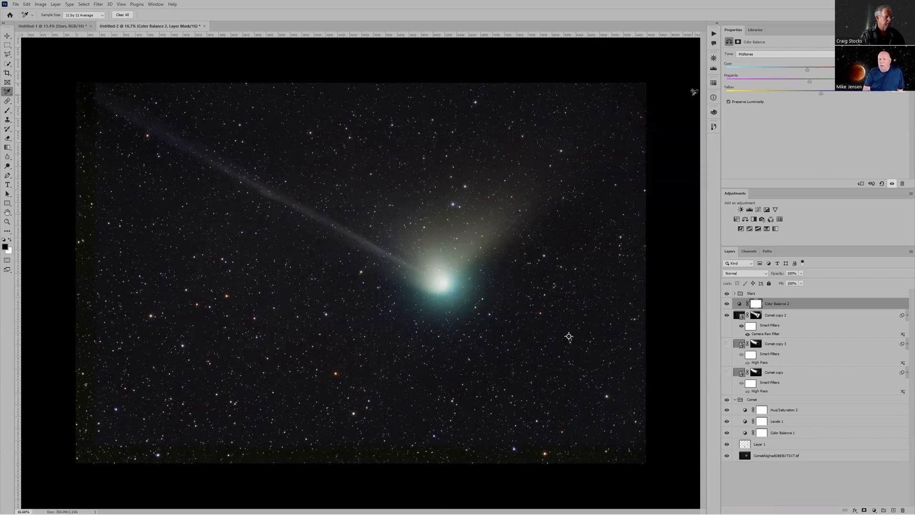